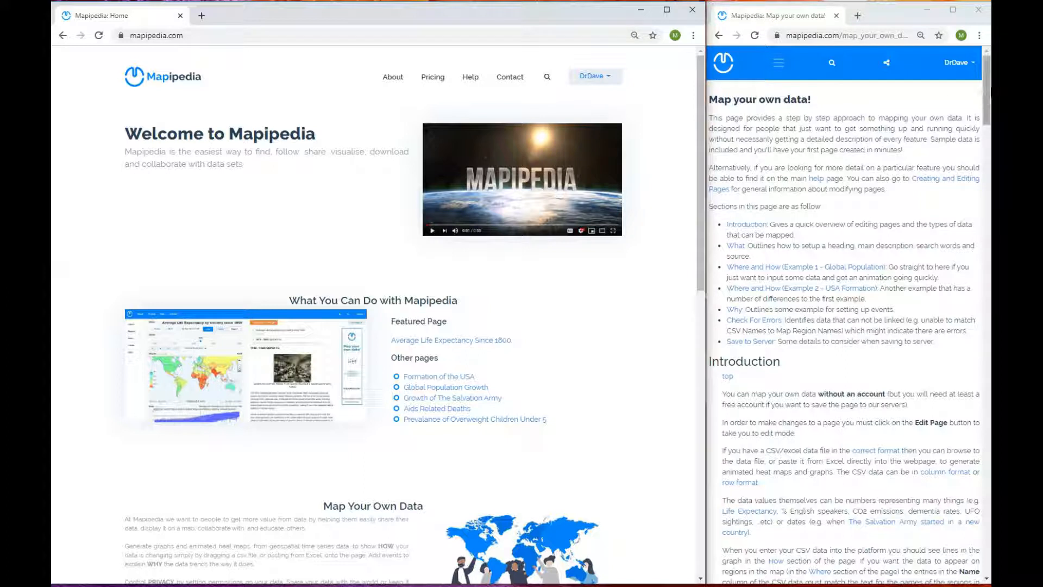
Skim the "Map your own data!" guide from its introduction down to the Where and How (Example 1 - Global Population) section
drag(988, 90, 980, 559)
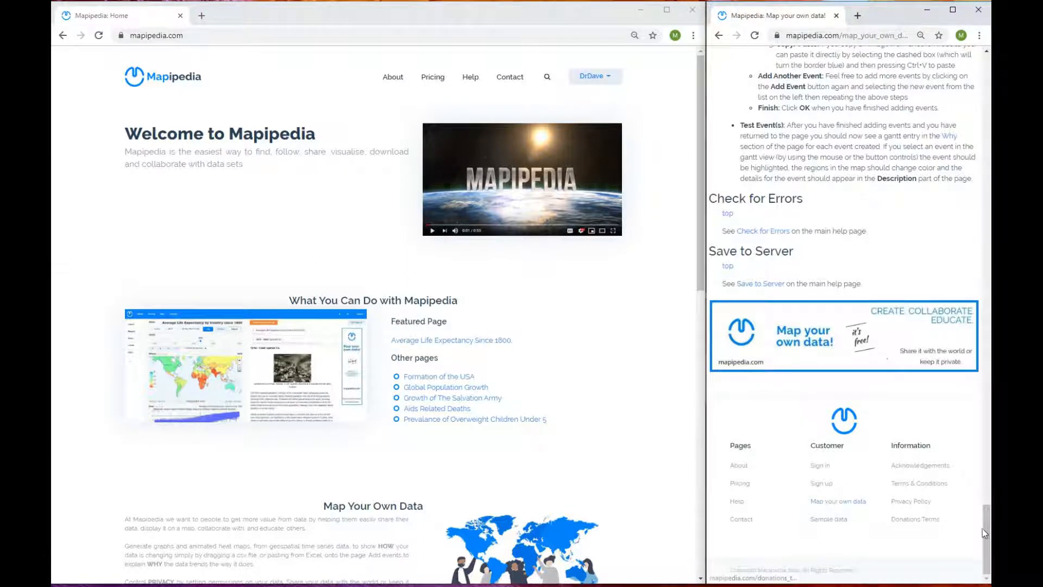
drag(985, 533, 981, 64)
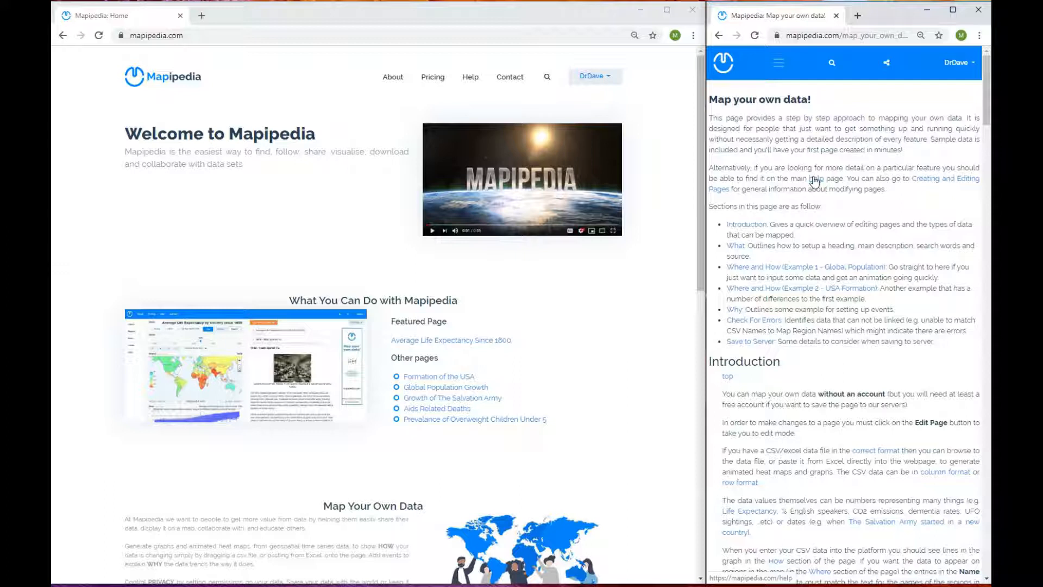
scroll(837, 220, down, 2)
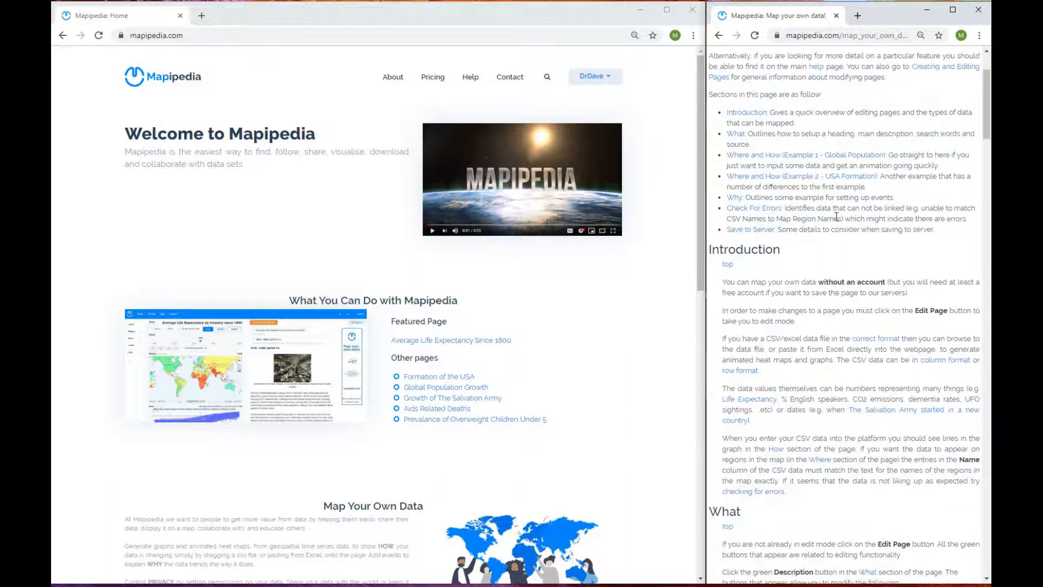
scroll(836, 216, down, 1)
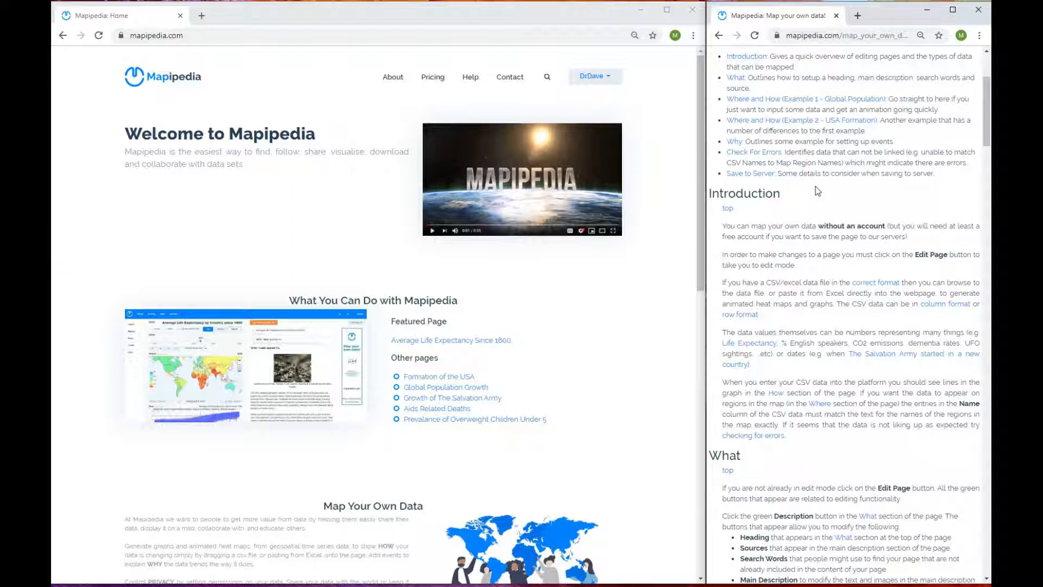
scroll(817, 190, down, 2)
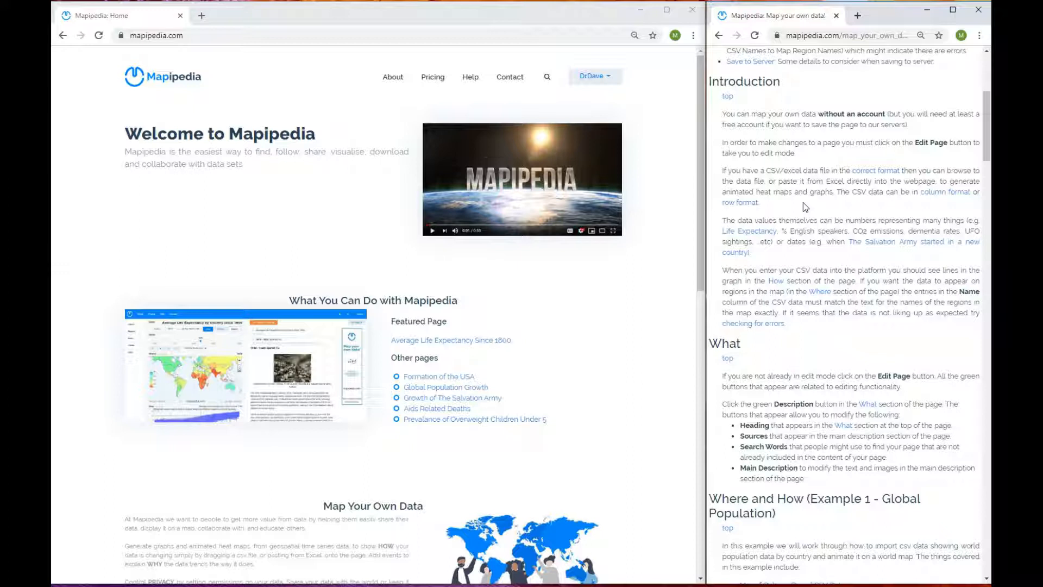
scroll(803, 202, down, 5)
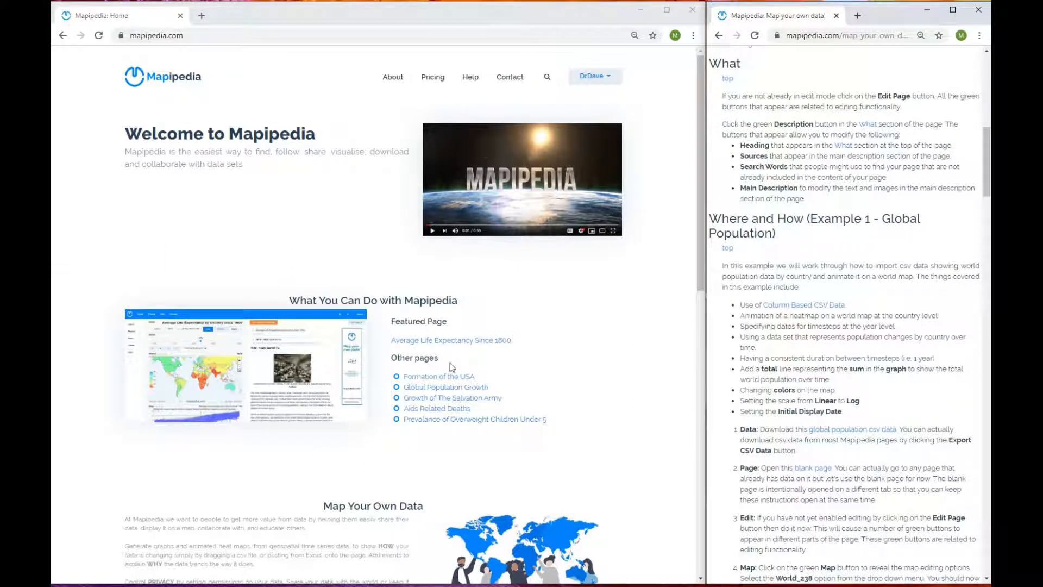
Open the featured page "Average Life Expectancy Since 1800" from the Mapipedia home page
click(444, 342)
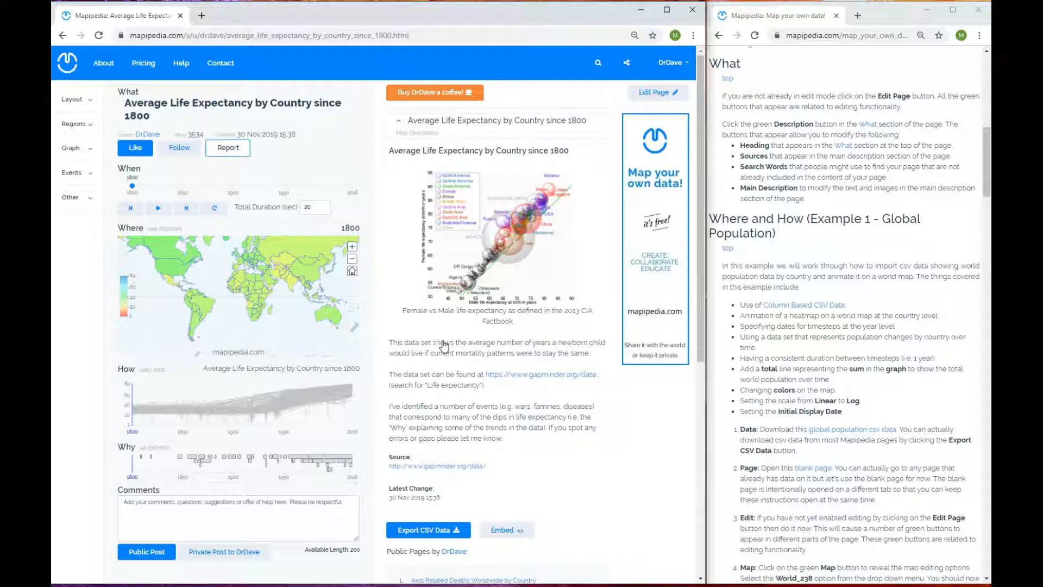
double_click(125, 93)
click(123, 92)
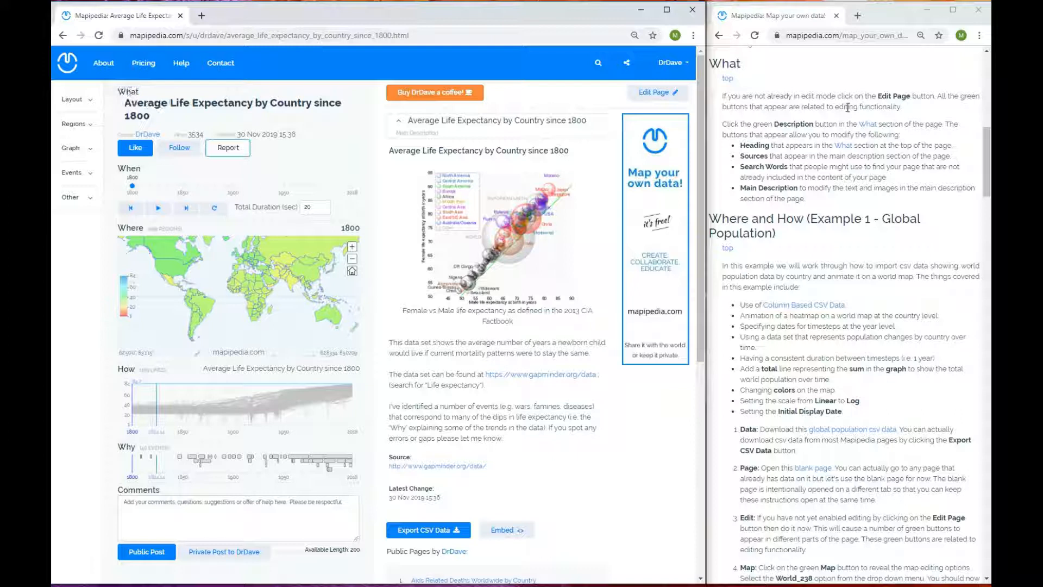
Enable editing on the life expectancy page and clear all of its data
click(652, 93)
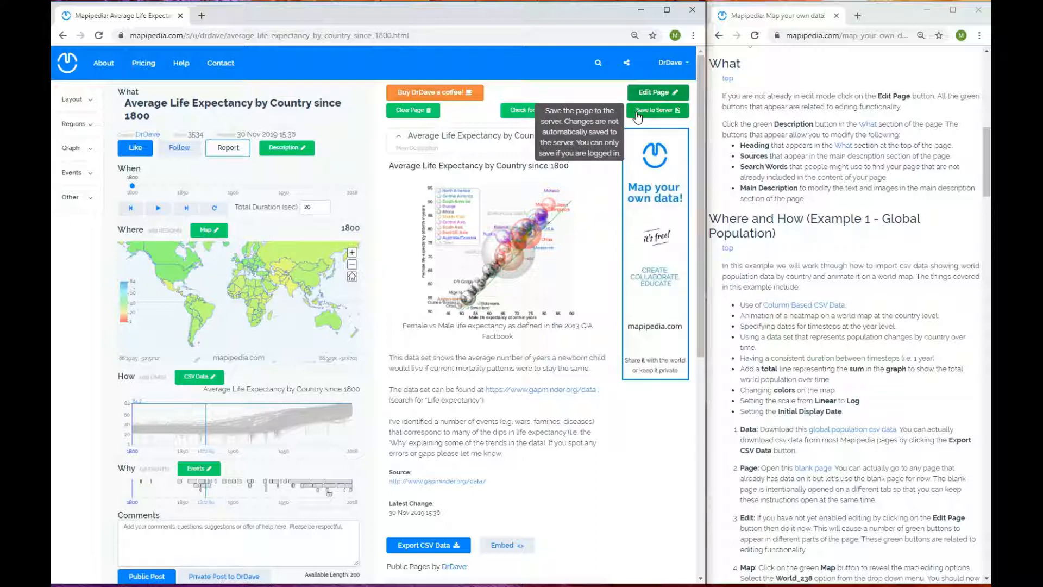
click(411, 111)
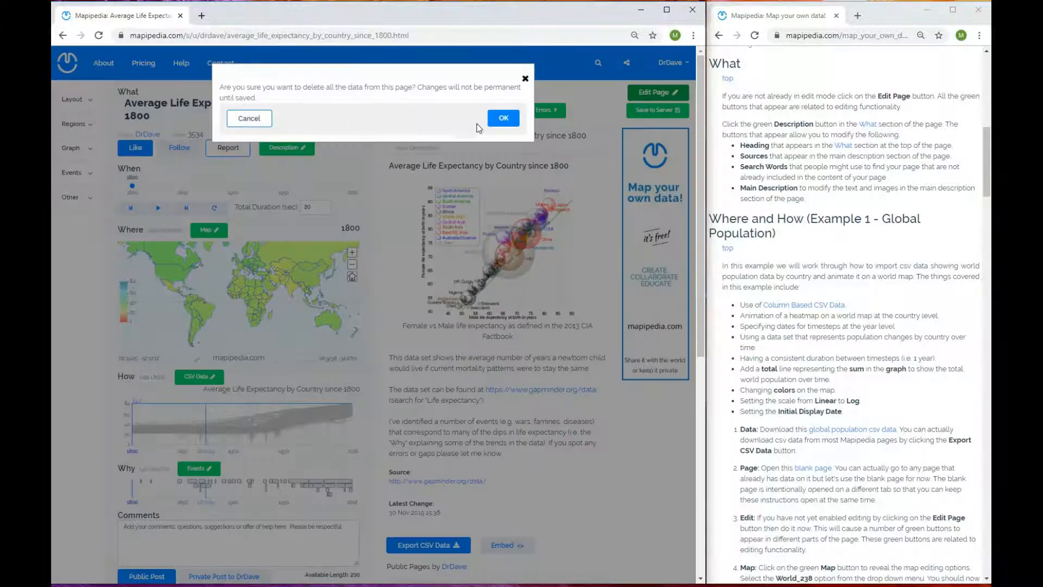
click(503, 119)
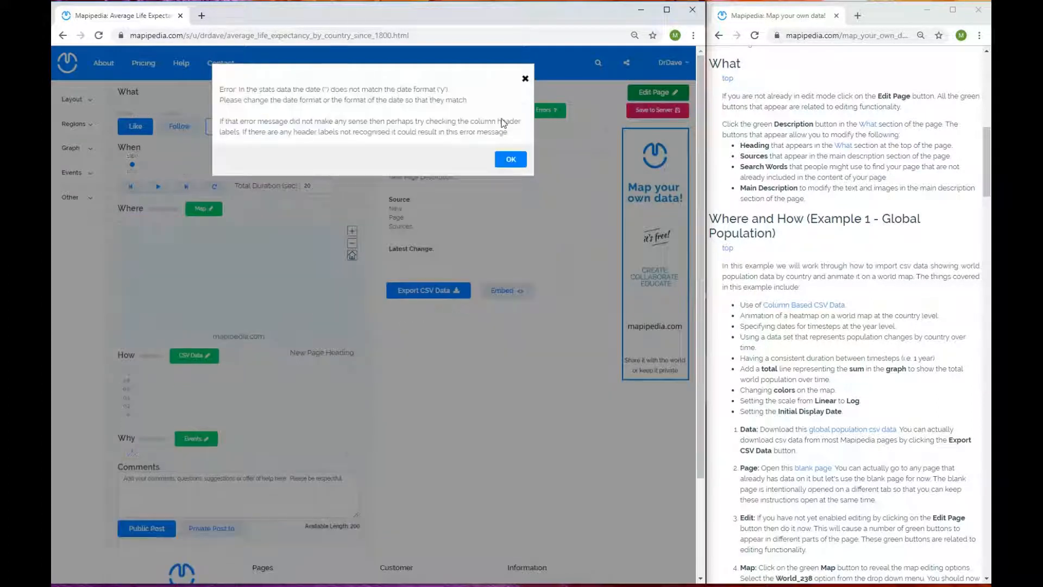
click(513, 161)
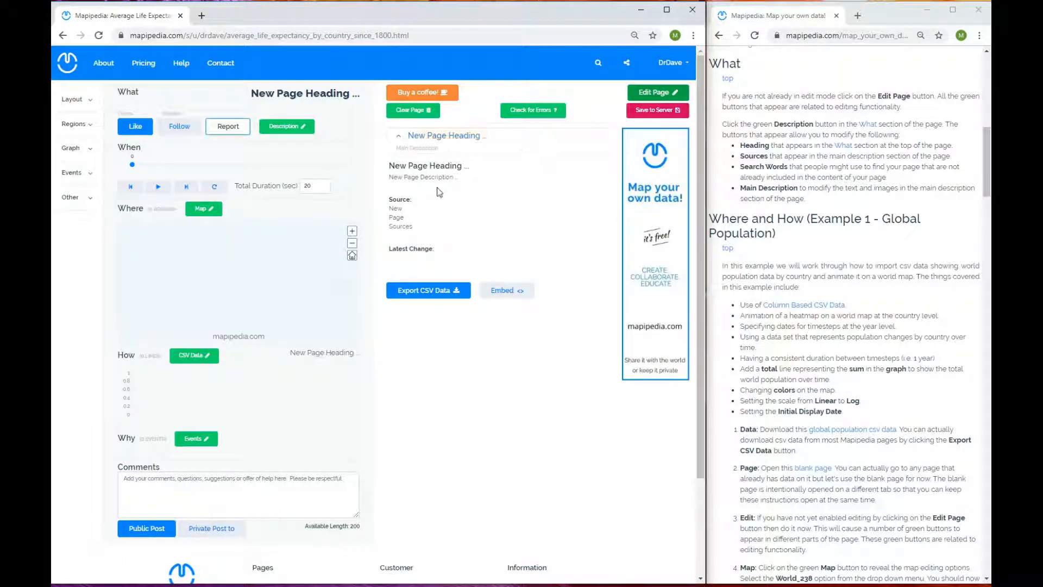
Set the heading of the What section to "Here is a new heading"
click(285, 127)
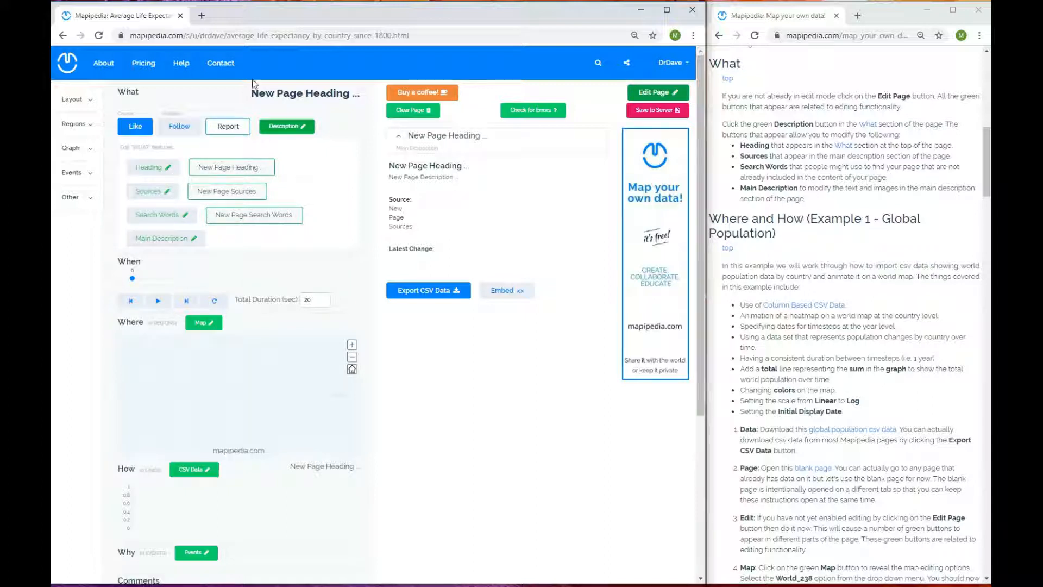
click(231, 168)
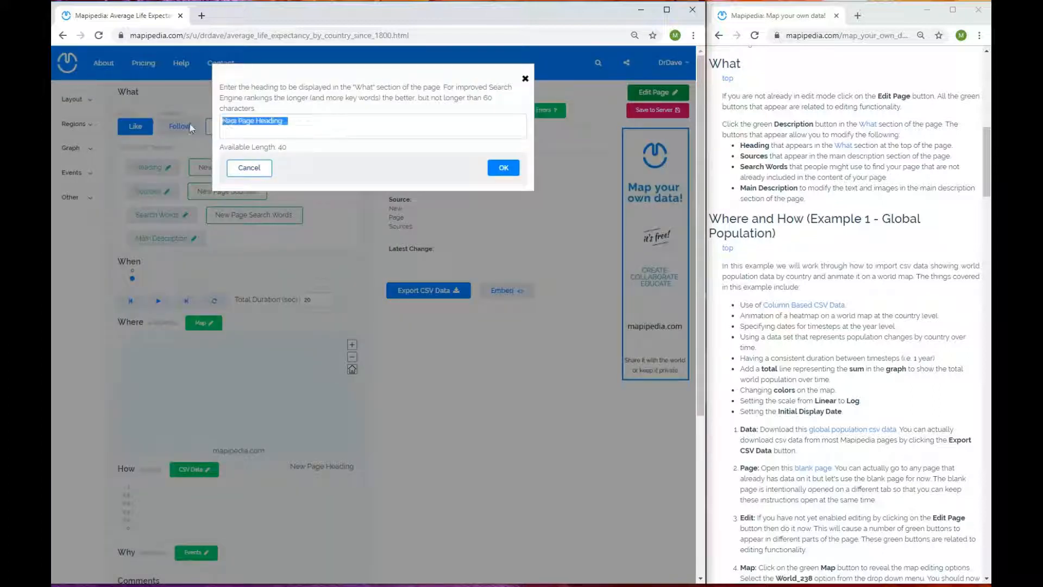
text(Here is a new heading)
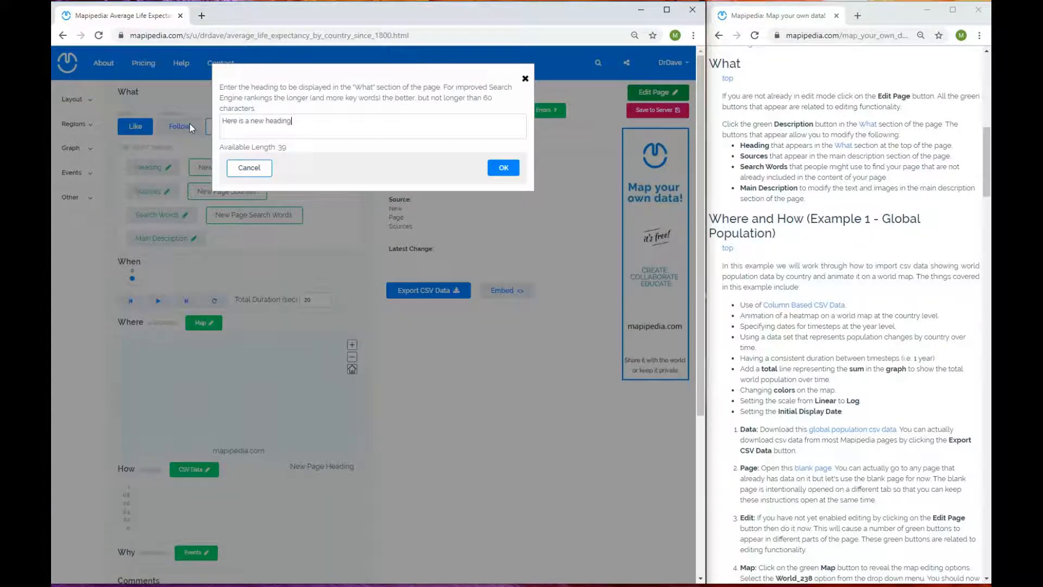
click(499, 167)
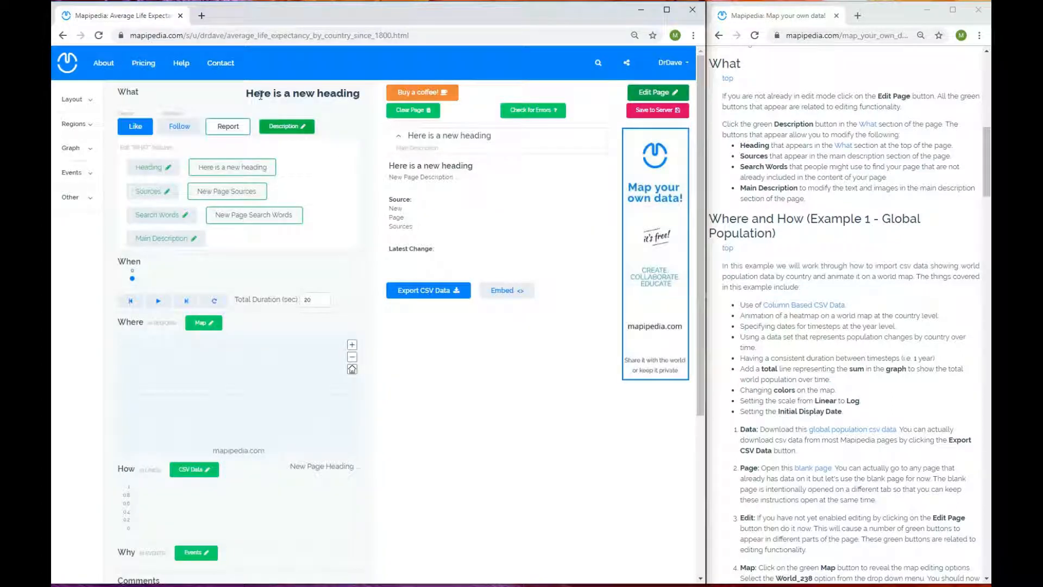
triple_click(343, 91)
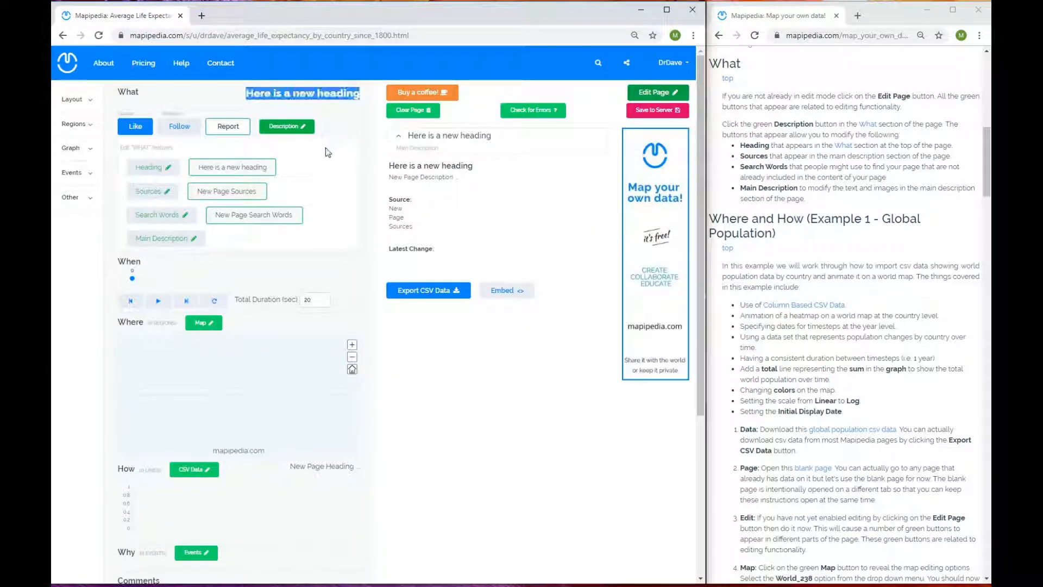
click(144, 201)
drag(282, 110, 214, 117)
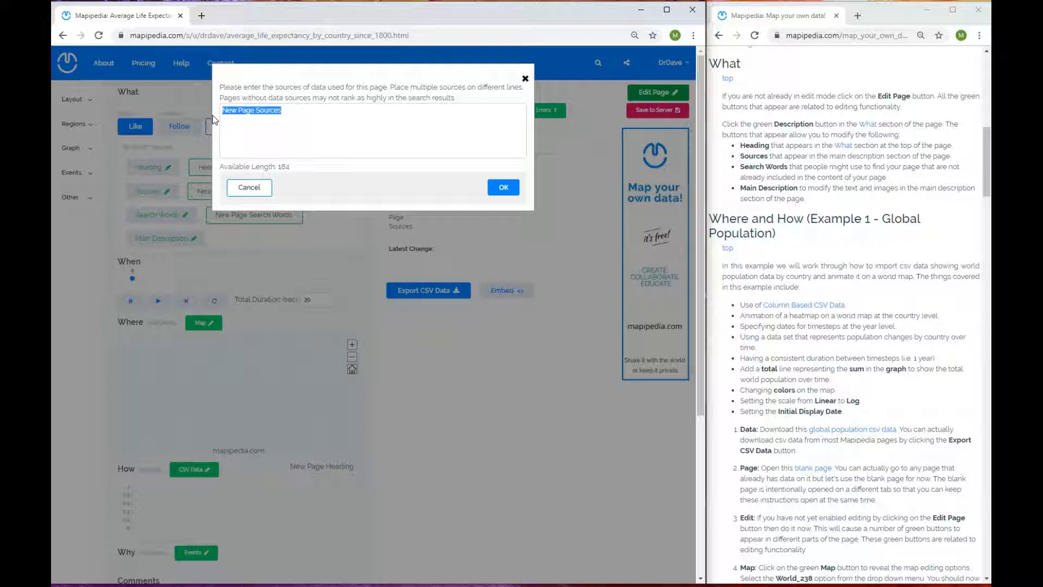
text(www.google.com )
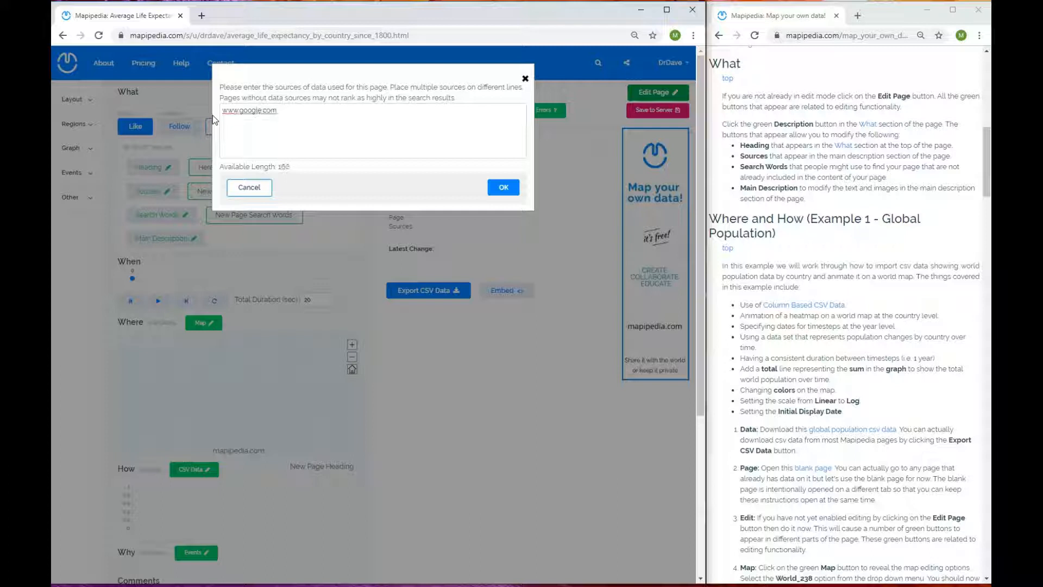
text(www.bing.com)
click(504, 190)
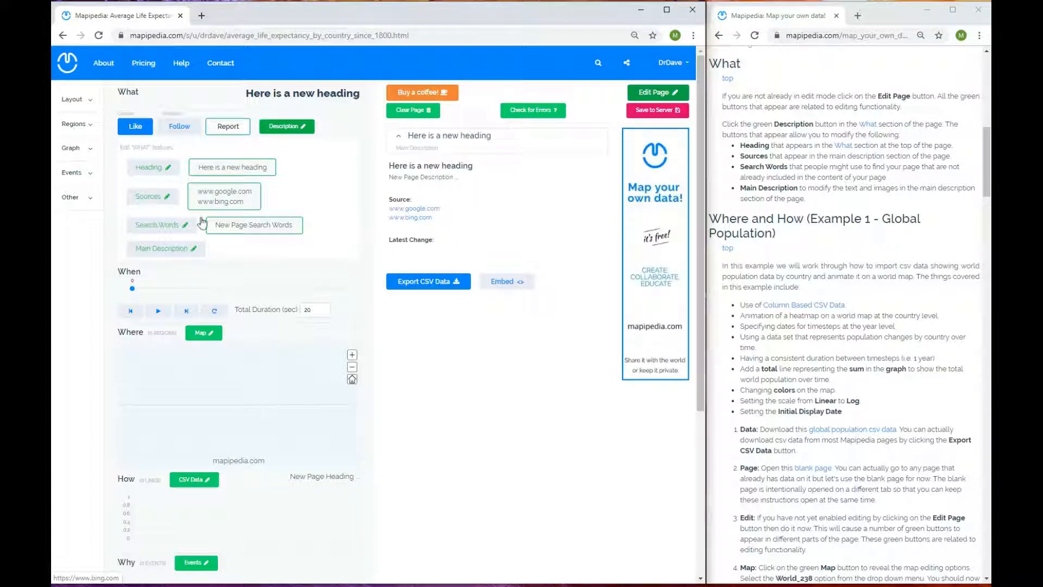
Replace the page's search words with "Here are some additional words"
click(156, 226)
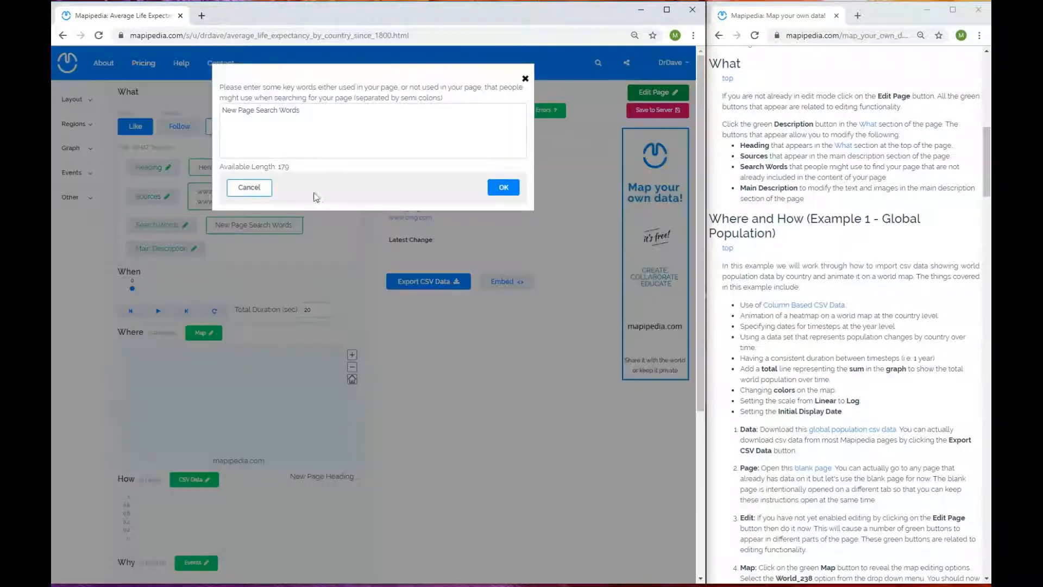
drag(321, 118, 194, 113)
key(BackSpace)
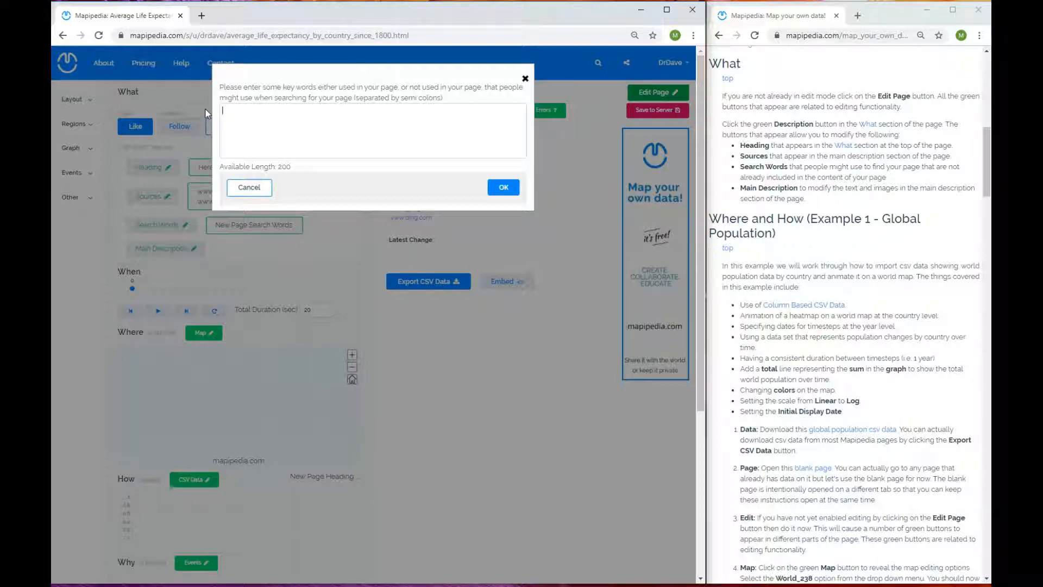
text(Here are some additional words)
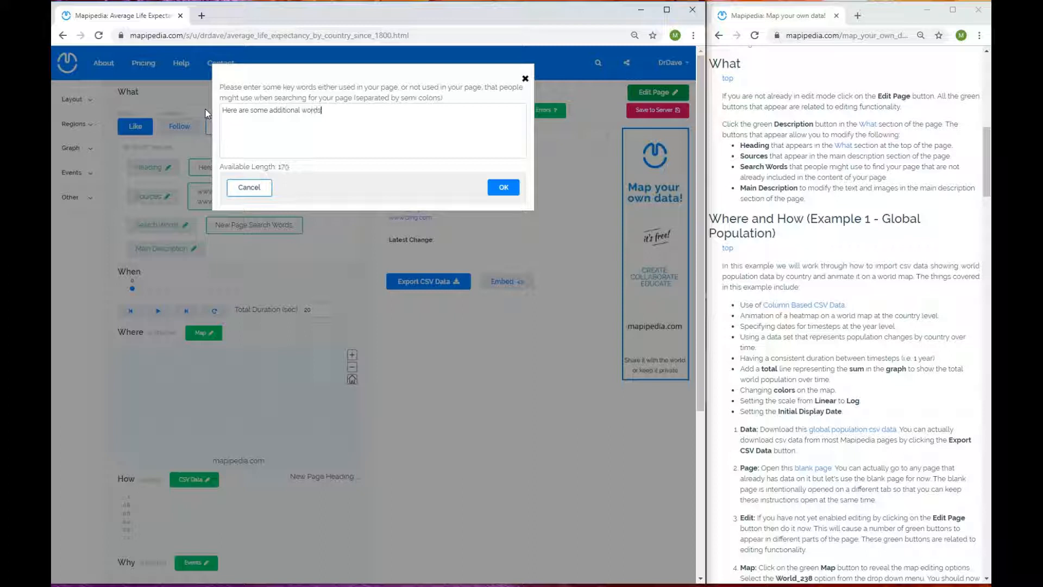
click(504, 188)
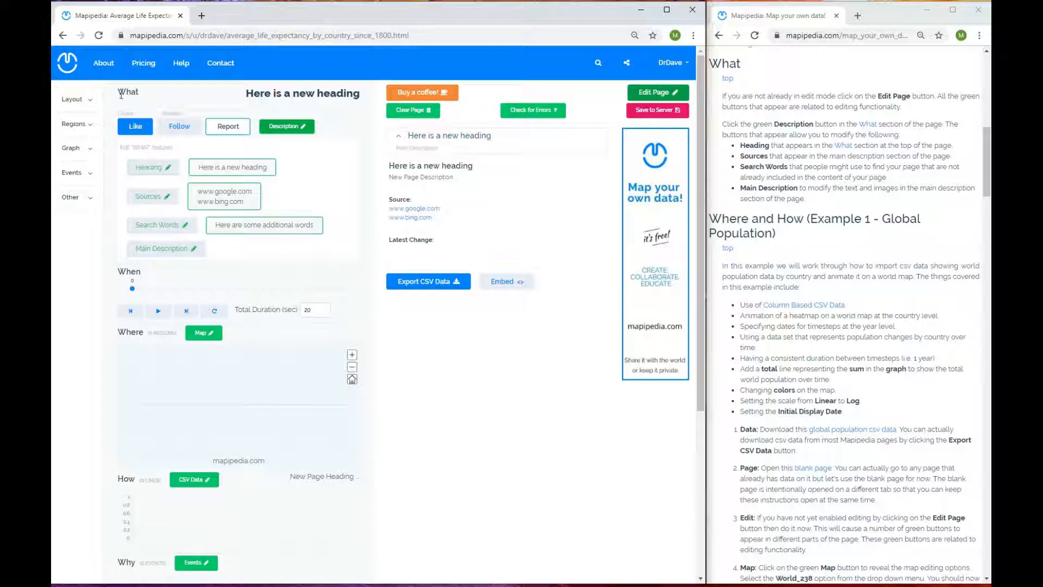
Replace the main description text with "Here is a cool page" and add an image block below it
click(170, 250)
drag(320, 116, 185, 111)
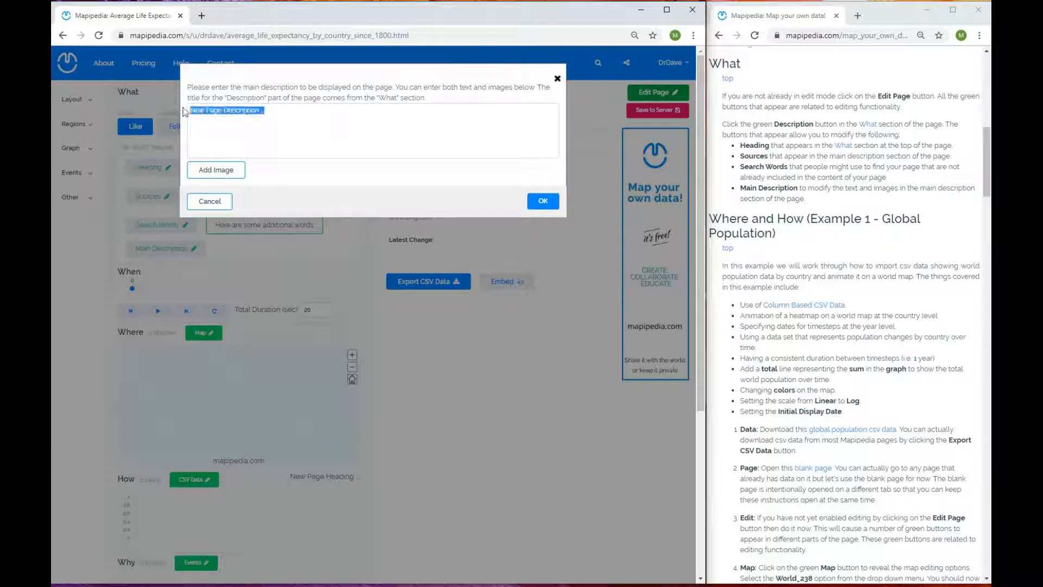
text(Here a is)
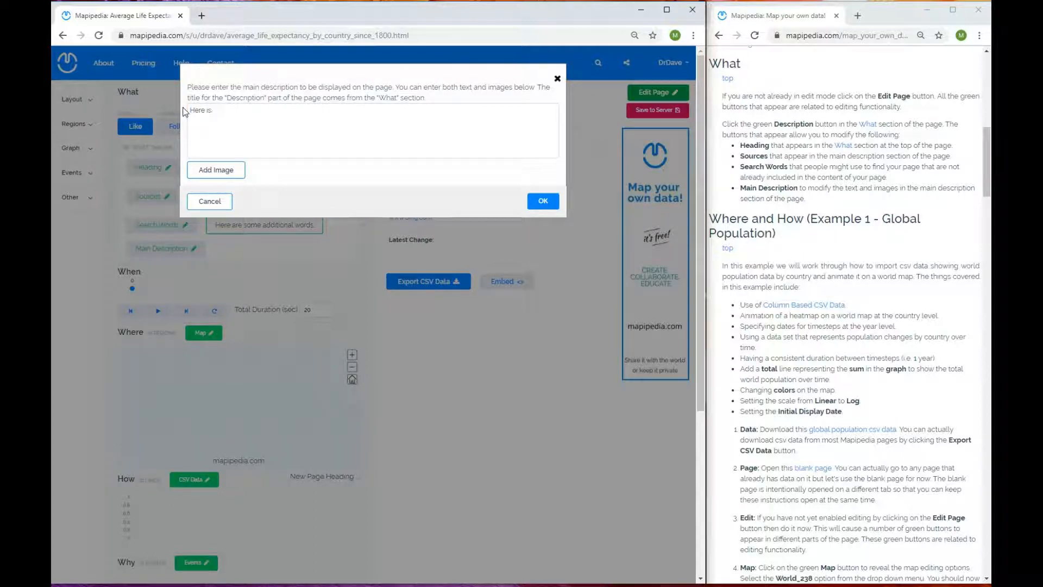
text( a cool page)
click(219, 170)
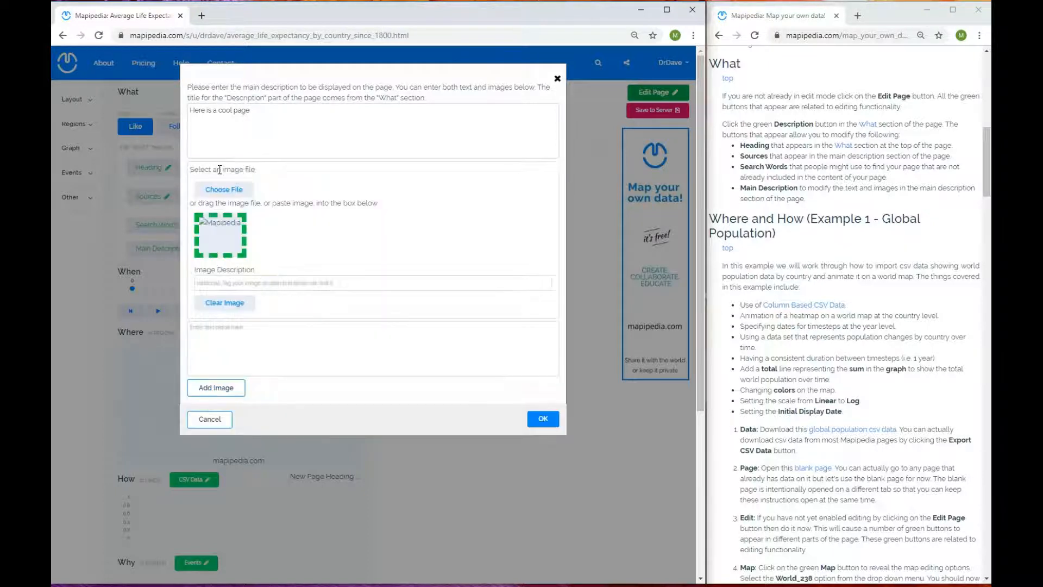
click(223, 189)
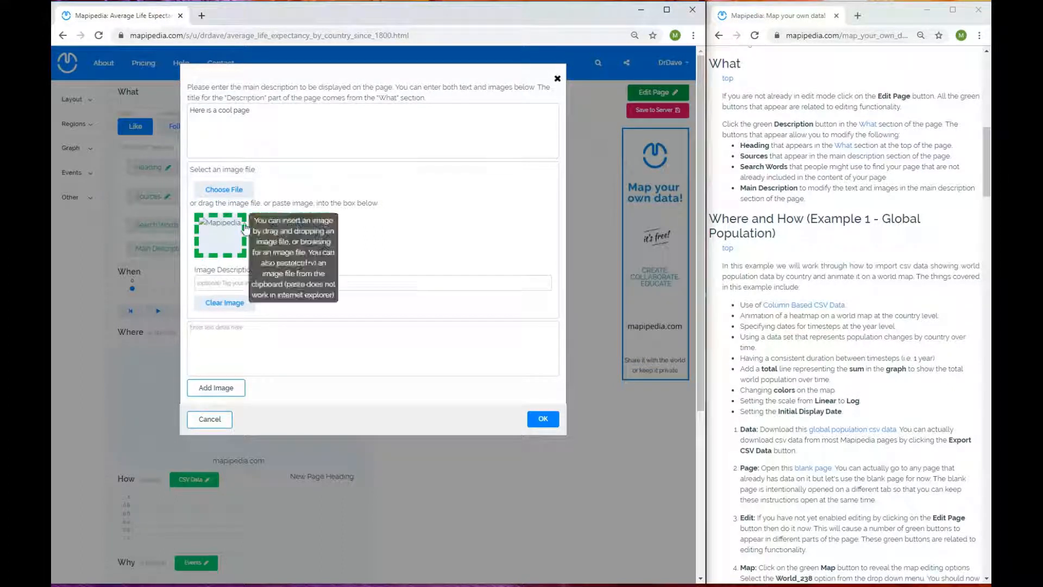
Search Google Images for "dogs" in a new browser tab and copy the first puppy picture
click(201, 15)
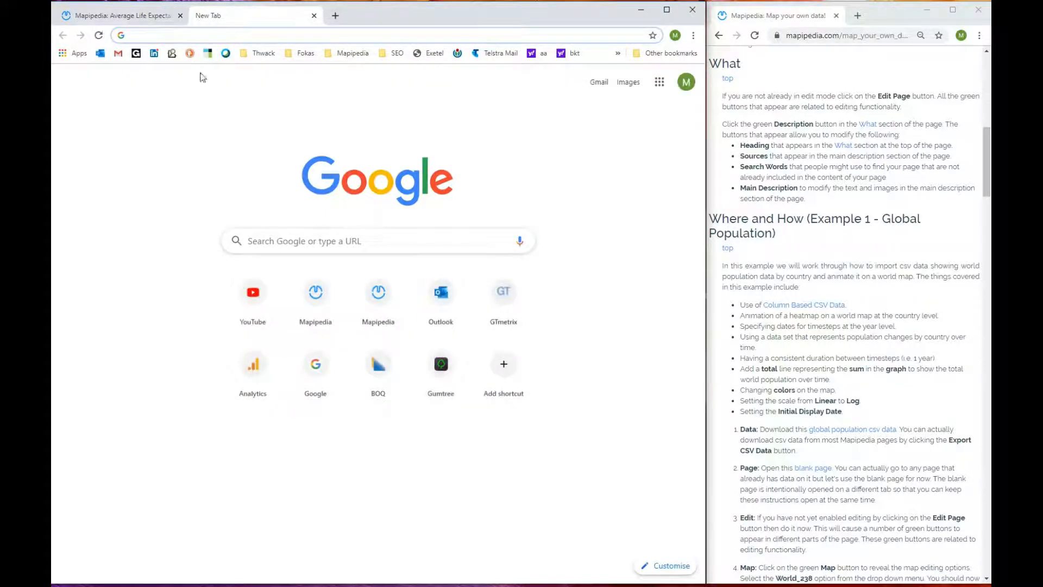
click(278, 235)
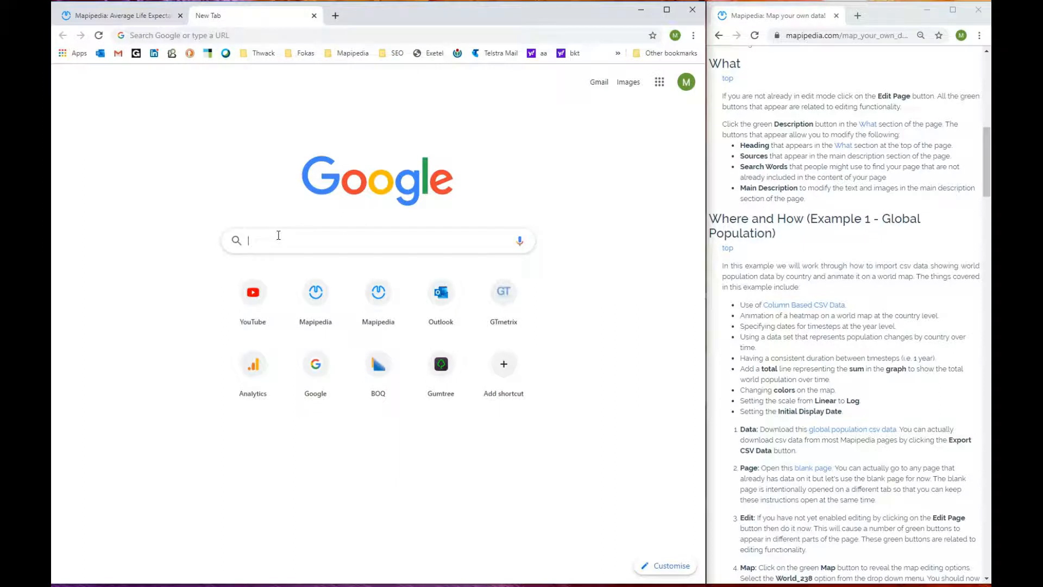
text(dogs)
key(Return)
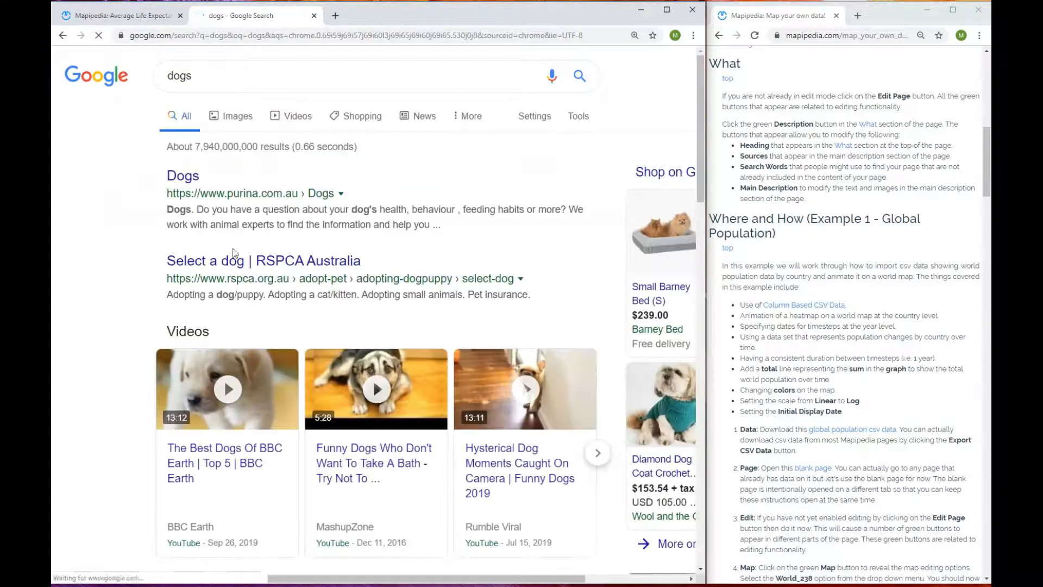
click(232, 120)
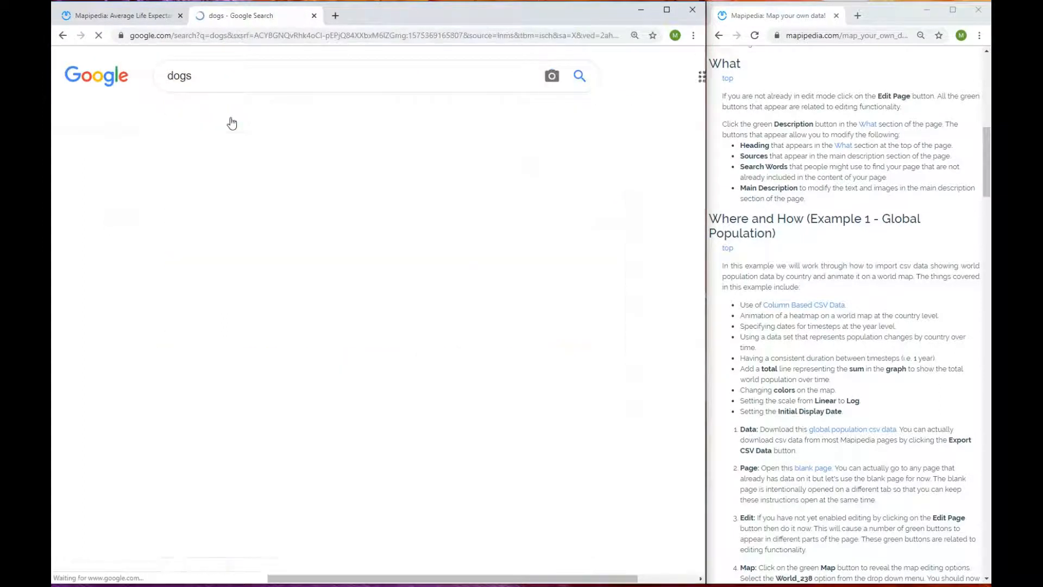
right_click(173, 239)
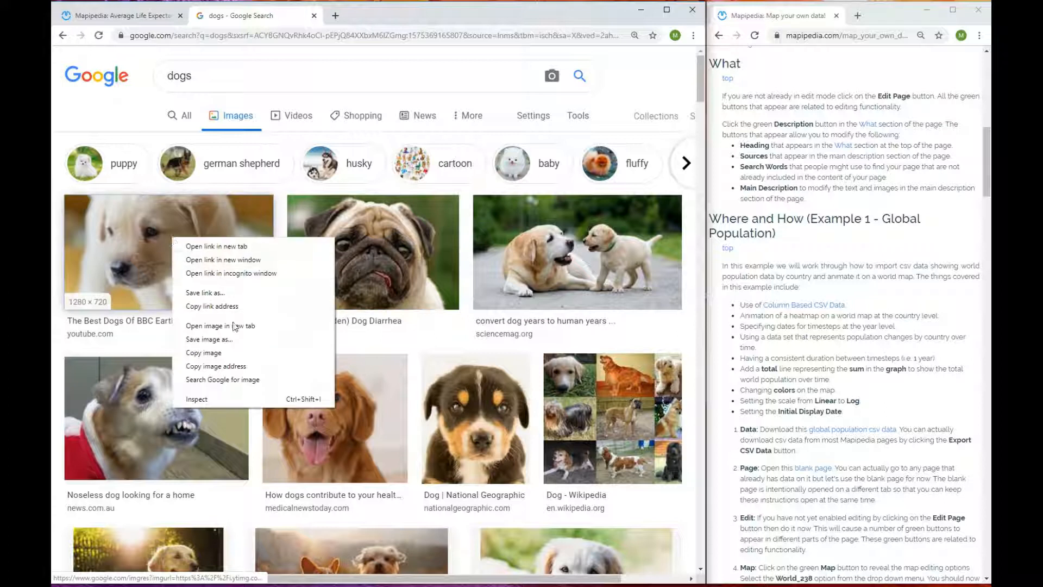
click(216, 352)
Paste the copied puppy picture into the image block of the main description and give it the image description "Here is a dog"
click(140, 17)
click(212, 234)
key(ctrl+v)
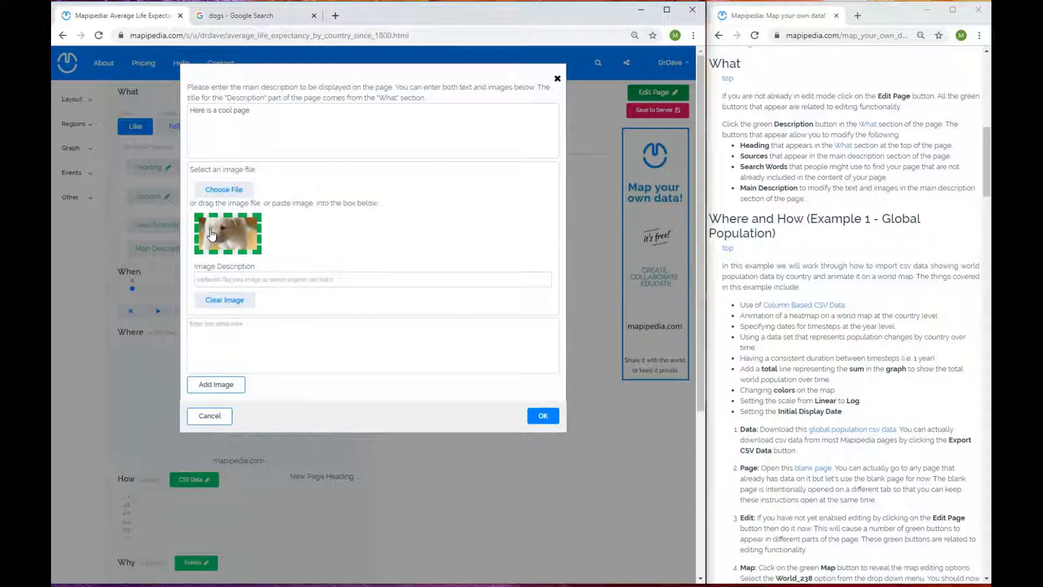
click(298, 278)
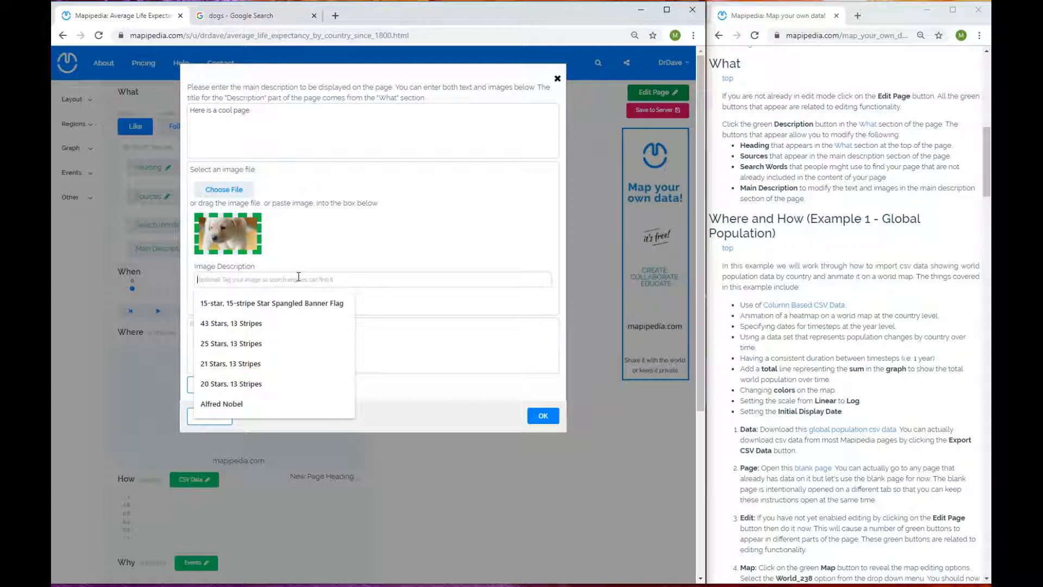
text(Here is a goo)
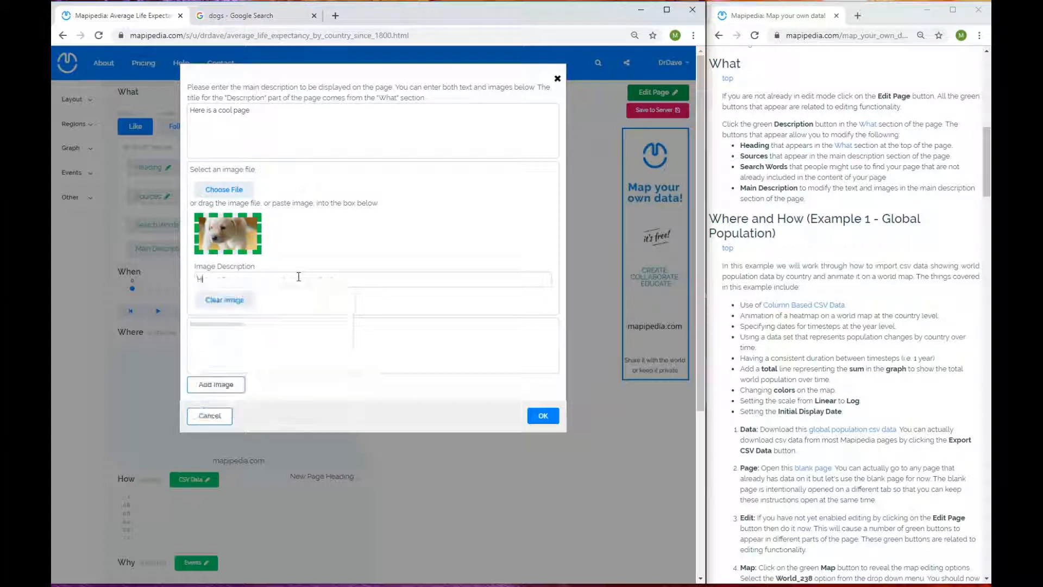
key(BackSpace)
key(BackSpace)
key(BackSpace)
text(dog)
Enter the text "You can also add more information here" below the puppy picture and add a second image block
text(You)
text( can also add more in)
text(formation here)
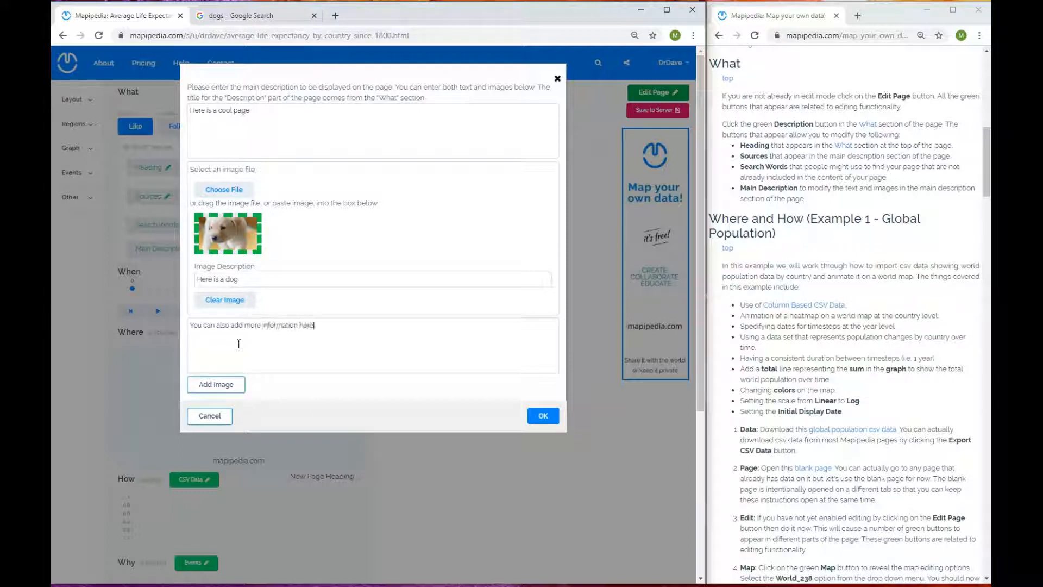
click(211, 388)
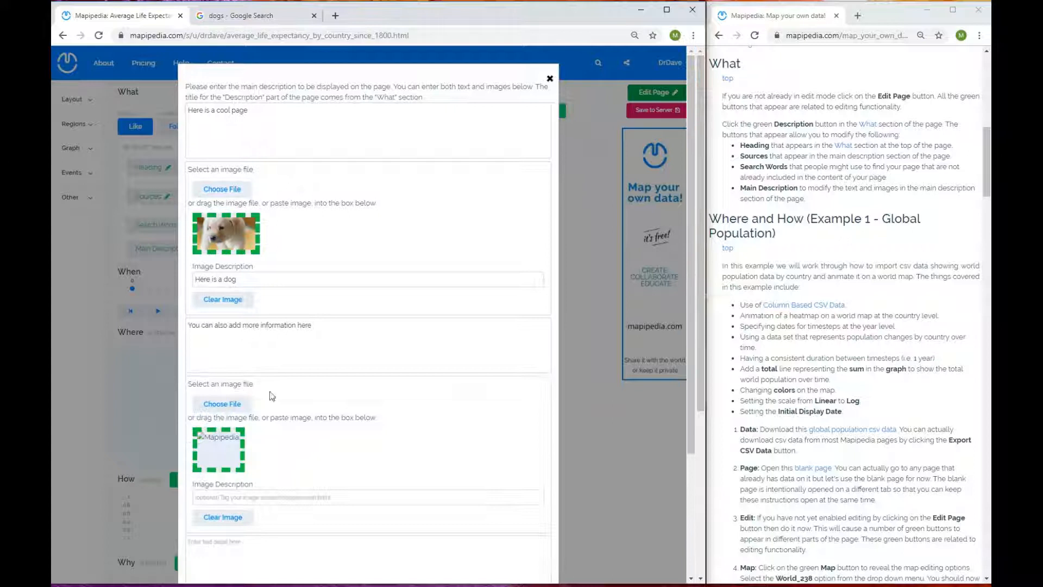
Copy the pug picture from the Google Images results into the second image block and accept the main description
click(260, 15)
right_click(363, 252)
click(411, 365)
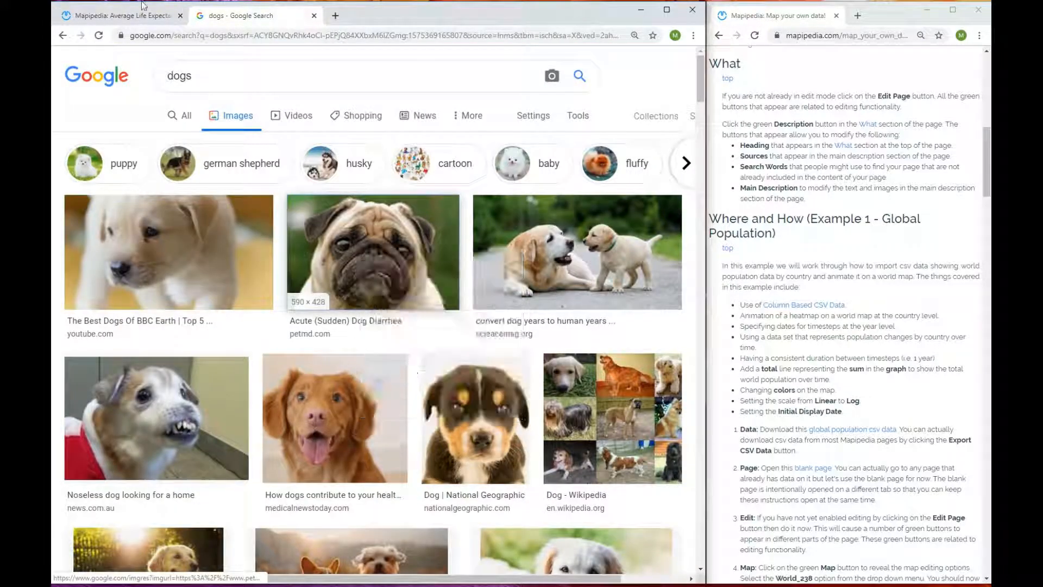
click(229, 441)
key(ctrl+v)
scroll(399, 389, down, 5)
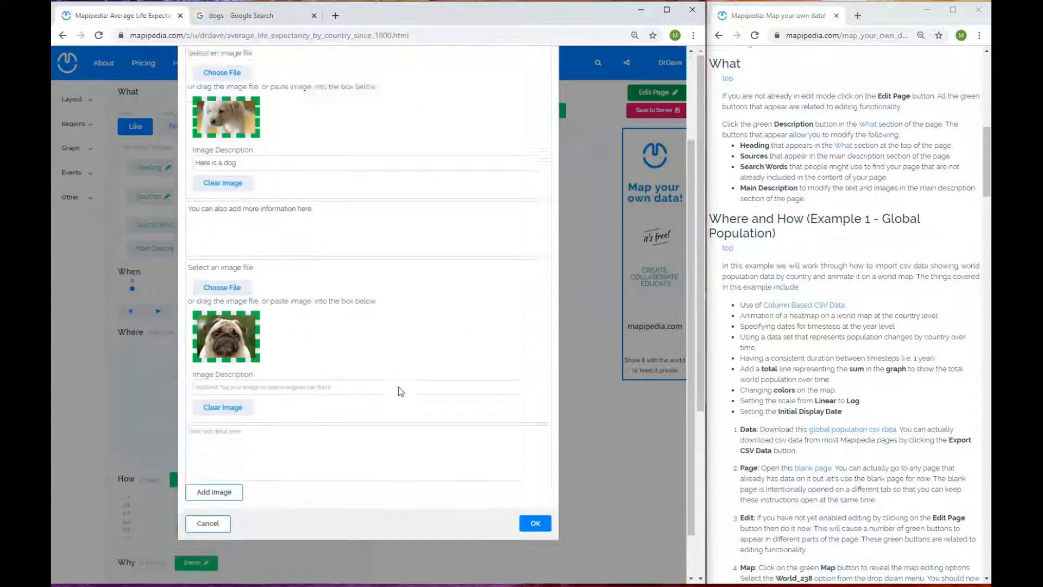
click(534, 473)
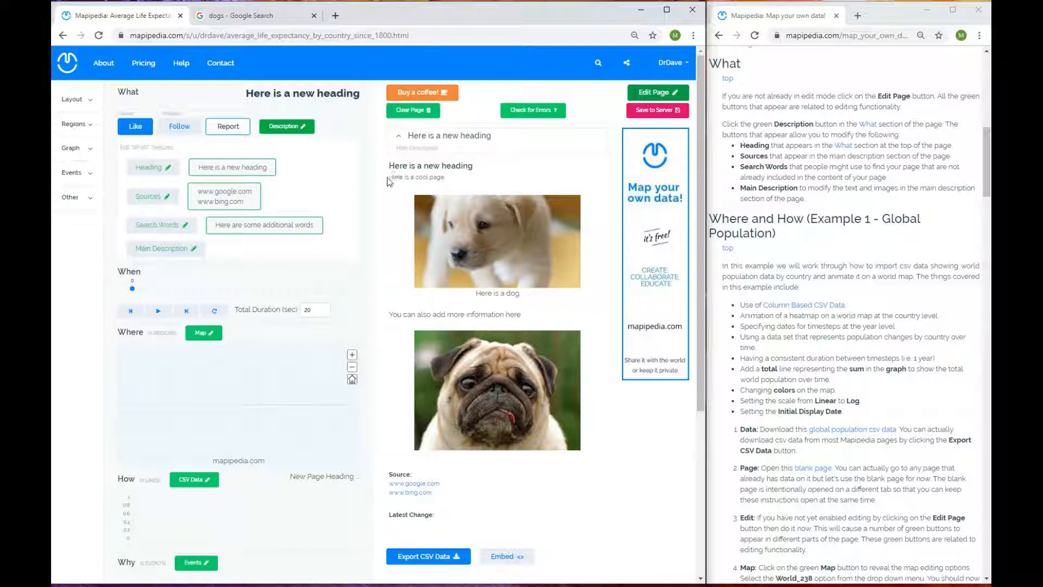
Review the two text lines in the page's description and hide the description editing options
drag(388, 177, 445, 177)
drag(390, 314, 524, 315)
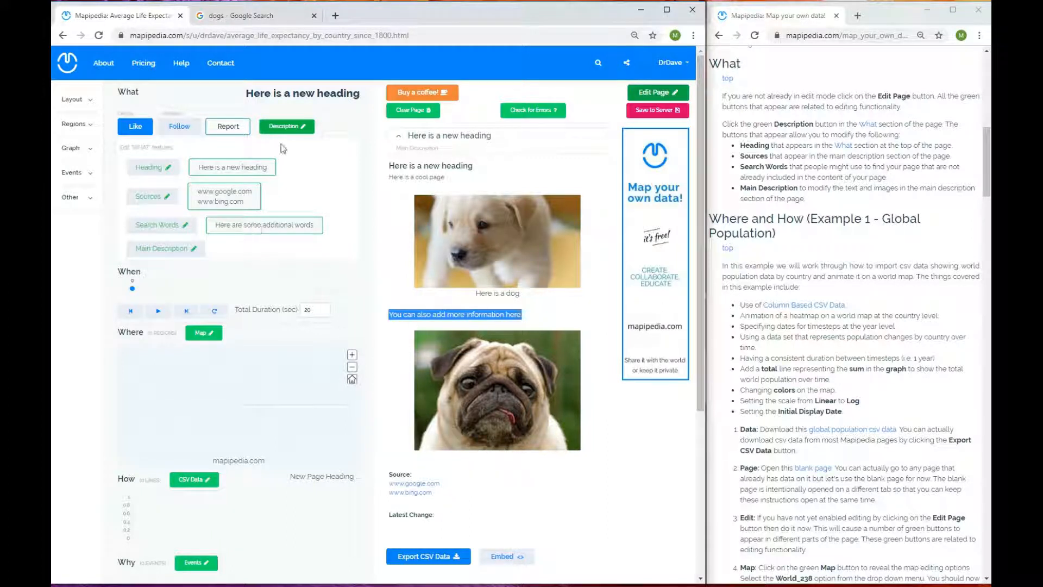
click(289, 130)
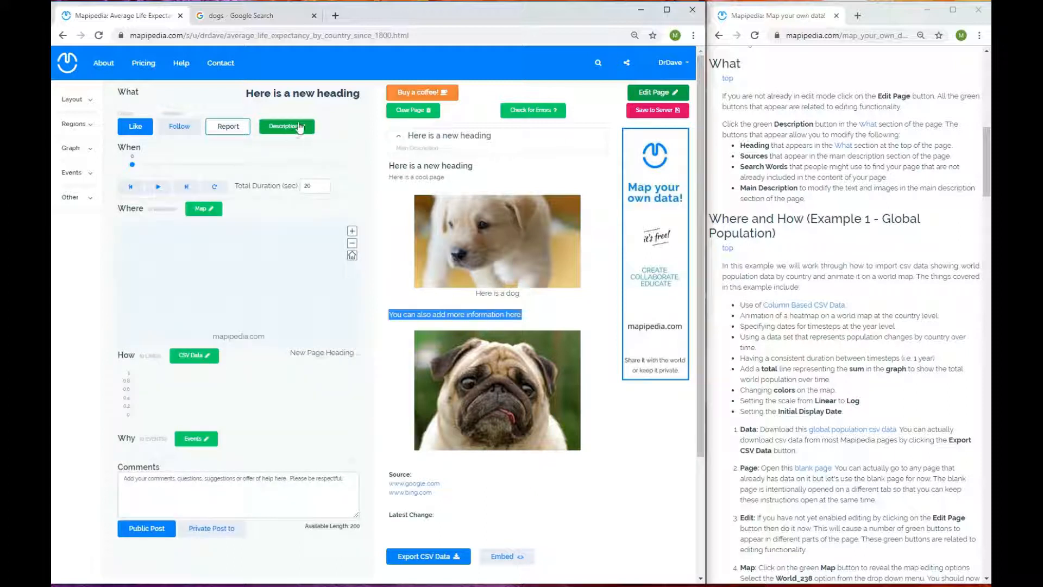
Read the Example 1 - Global Population instructions, download the global population csv data and open the file in Excel
click(830, 256)
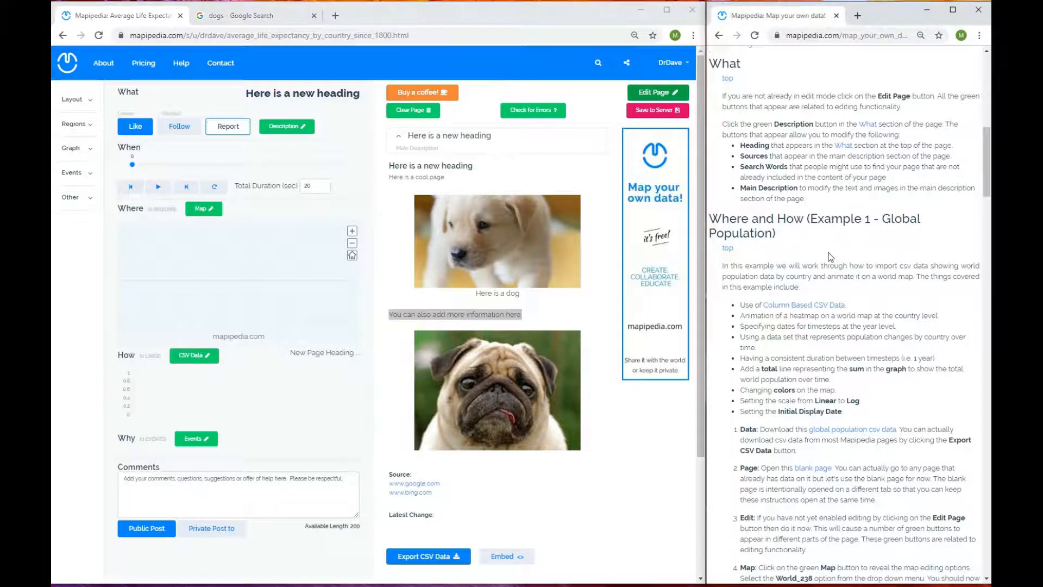
scroll(829, 257, down, 2)
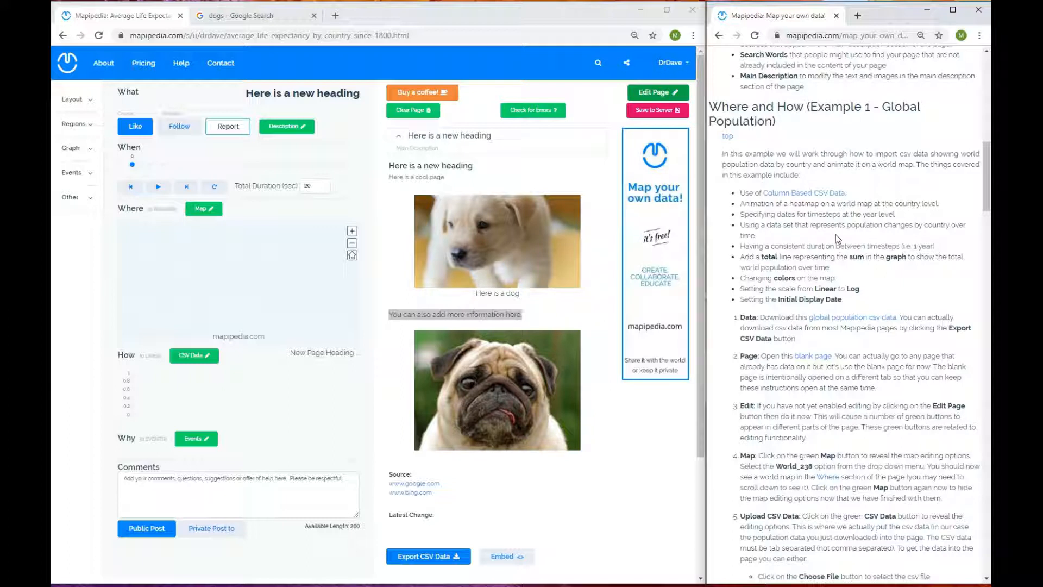
scroll(833, 227, down, 1)
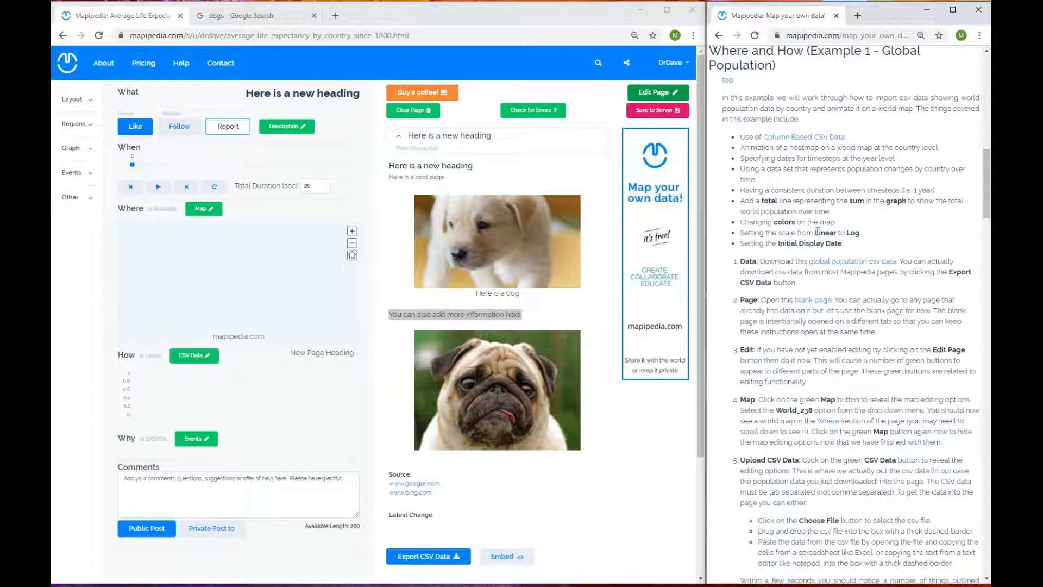
drag(816, 232, 891, 235)
click(893, 234)
scroll(902, 215, down, 1)
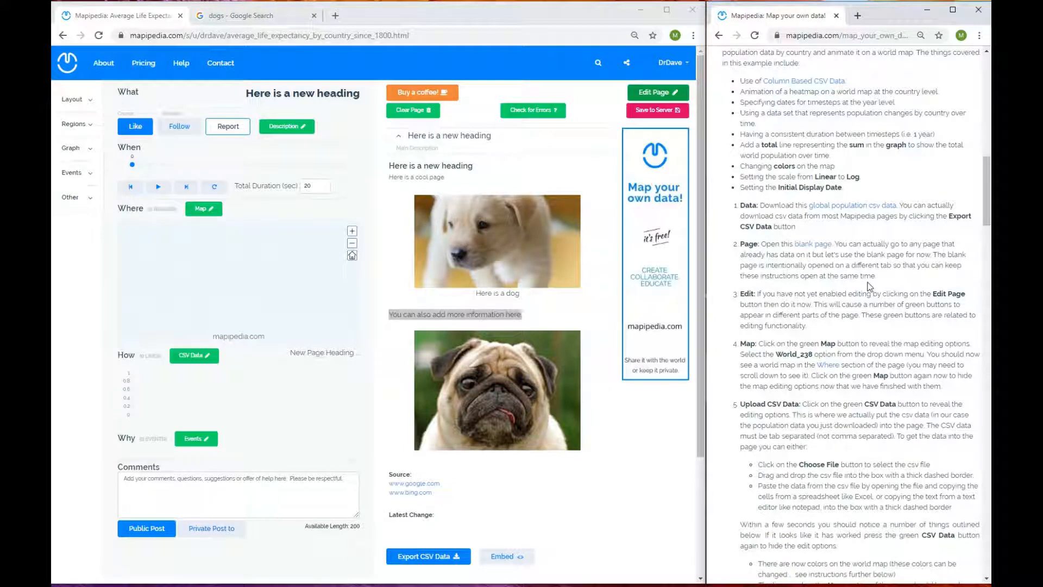
click(847, 207)
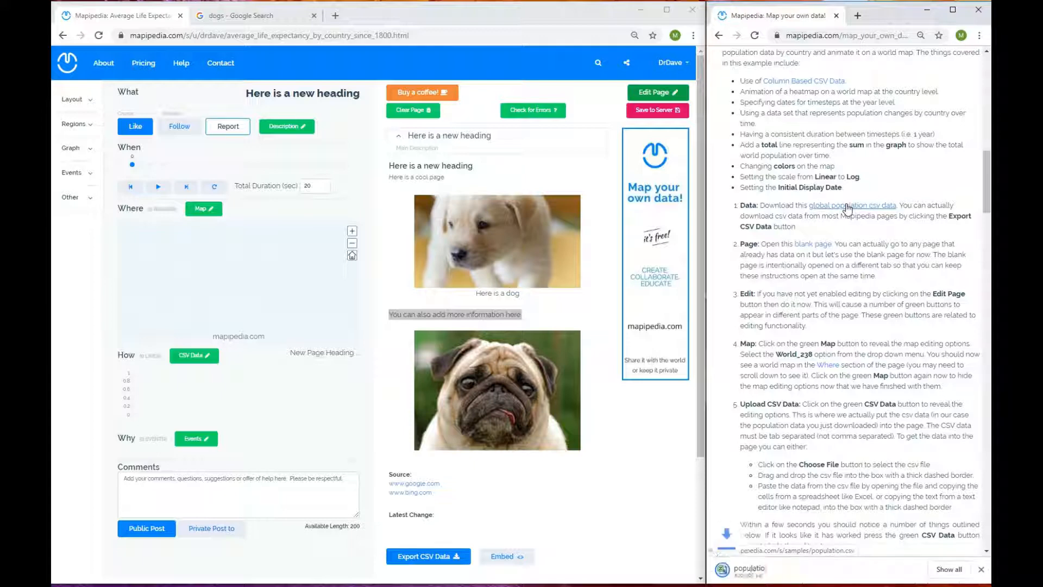
click(771, 568)
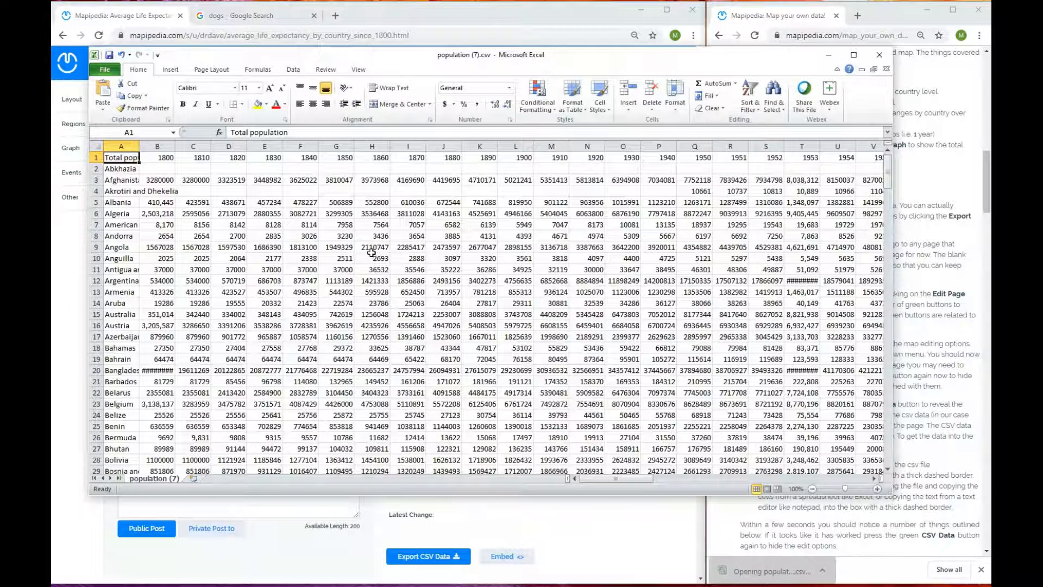
Examine the year headings along the first row of the population spreadsheet, through to the last column
click(372, 255)
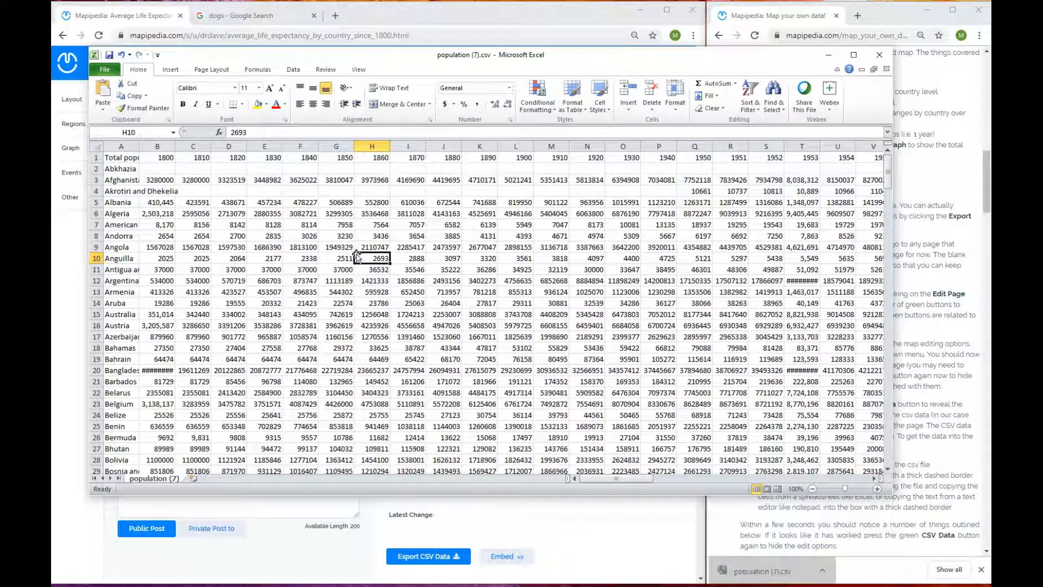
click(166, 156)
key(Right)
key(Right)
key(Right)
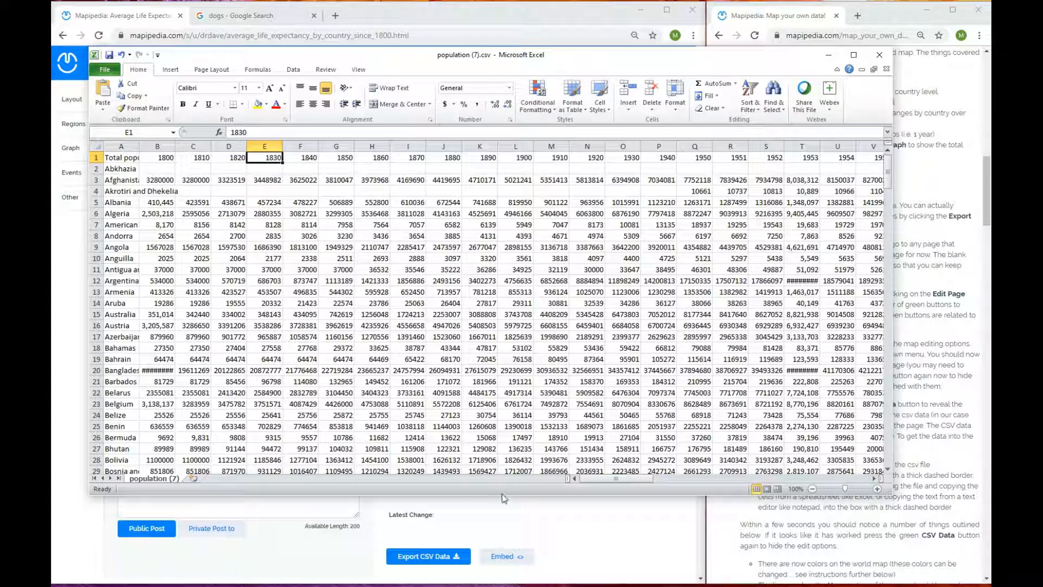
drag(605, 476, 820, 477)
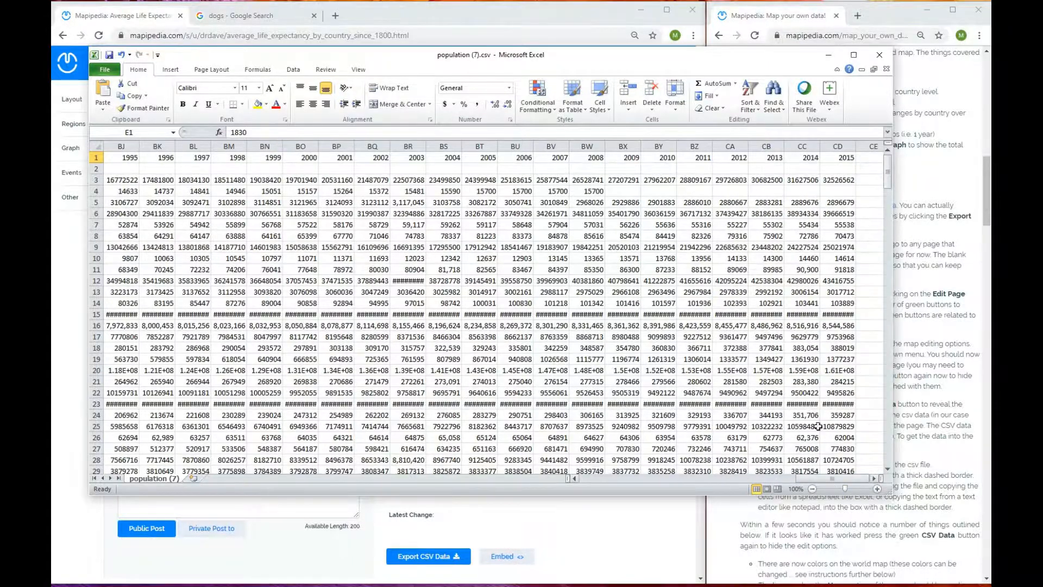
click(685, 157)
key(Left)
key(Left)
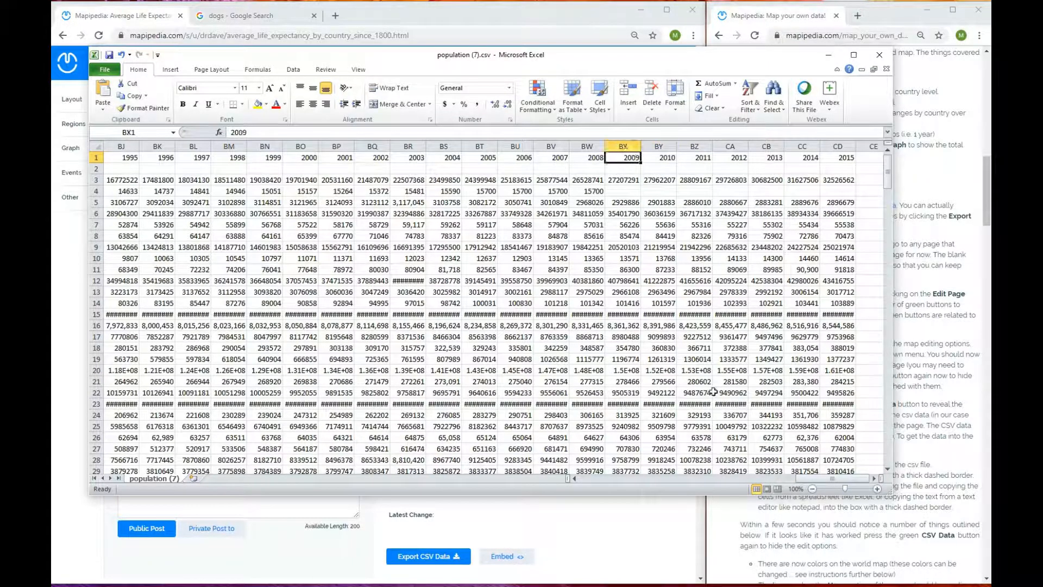
drag(818, 482, 578, 478)
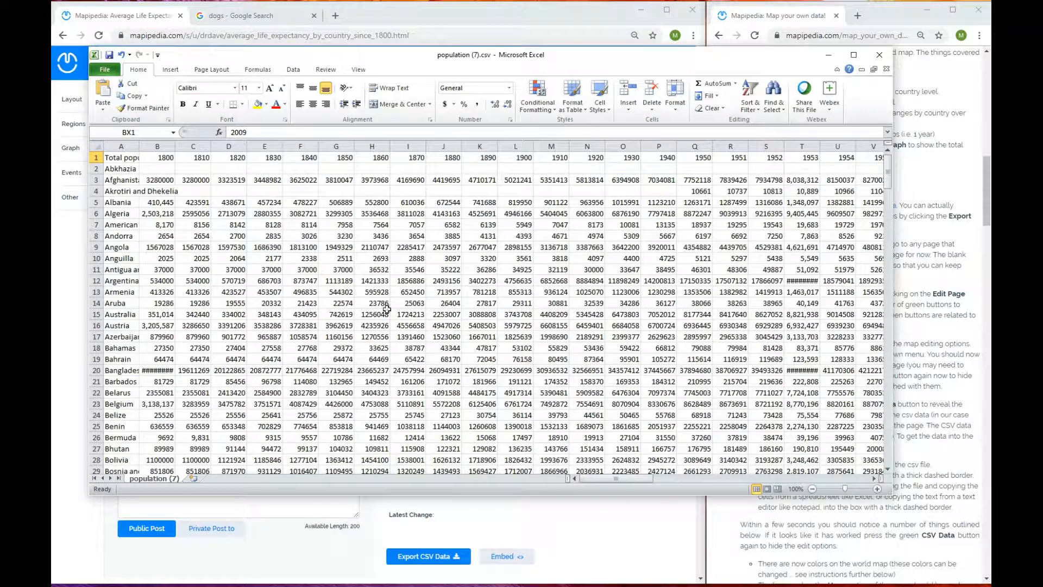
Examine the country names in the first column and the population values for each country and year
click(129, 201)
click(117, 246)
click(115, 279)
click(110, 324)
click(117, 349)
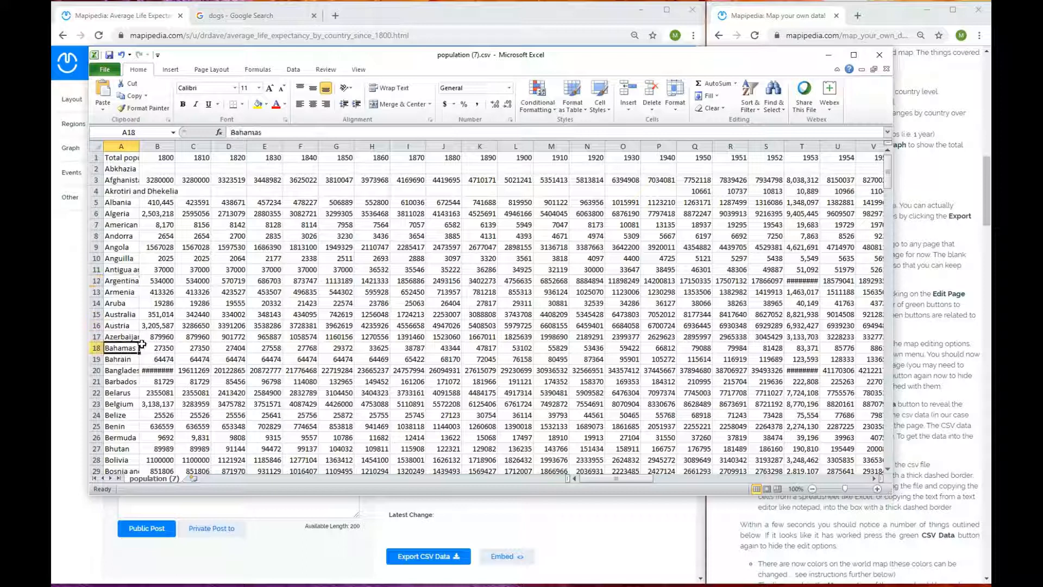
click(237, 201)
click(237, 237)
click(315, 288)
click(365, 332)
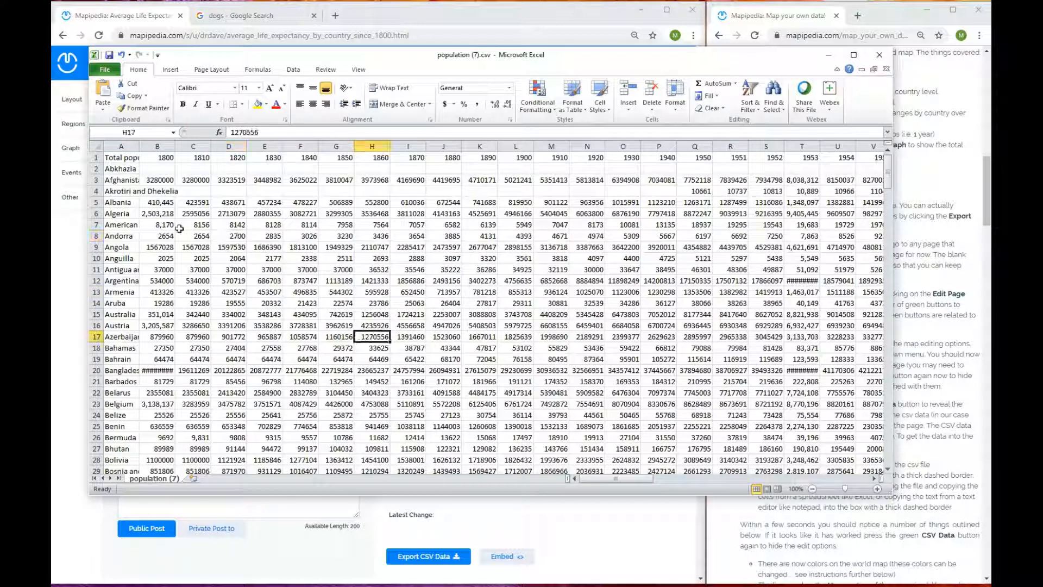
double_click(175, 146)
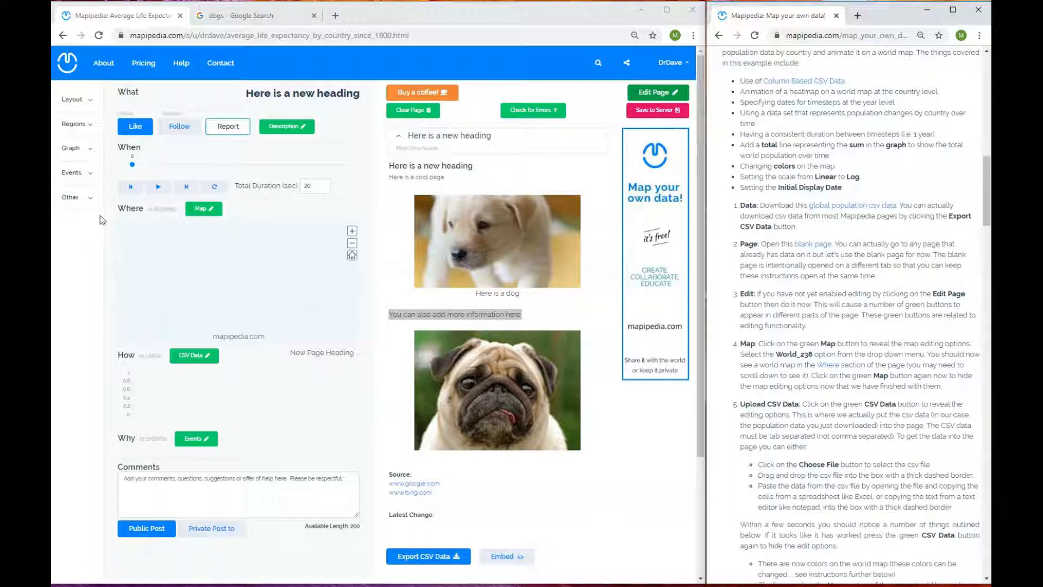
Return to the Mapipedia page and, following the Map instruction, reveal the map editing options in the Where section
scroll(771, 353, down, 1)
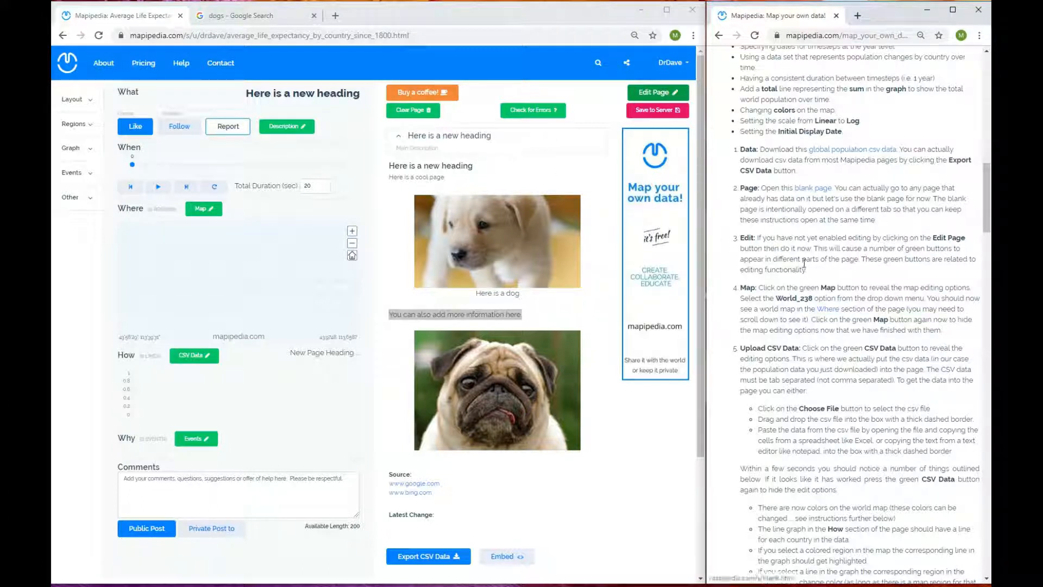
scroll(804, 269, down, 1)
scroll(802, 270, down, 1)
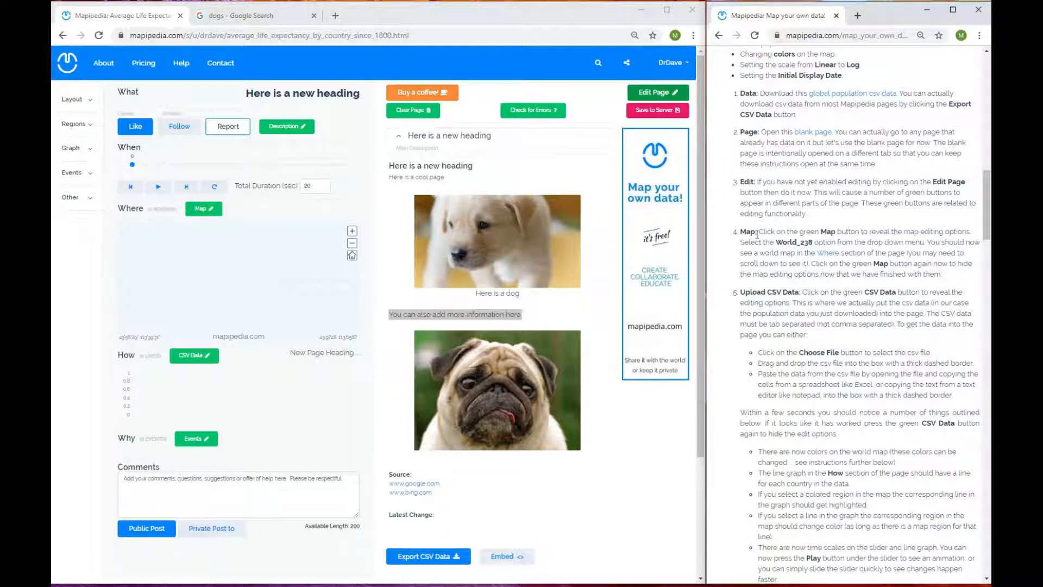
click(203, 209)
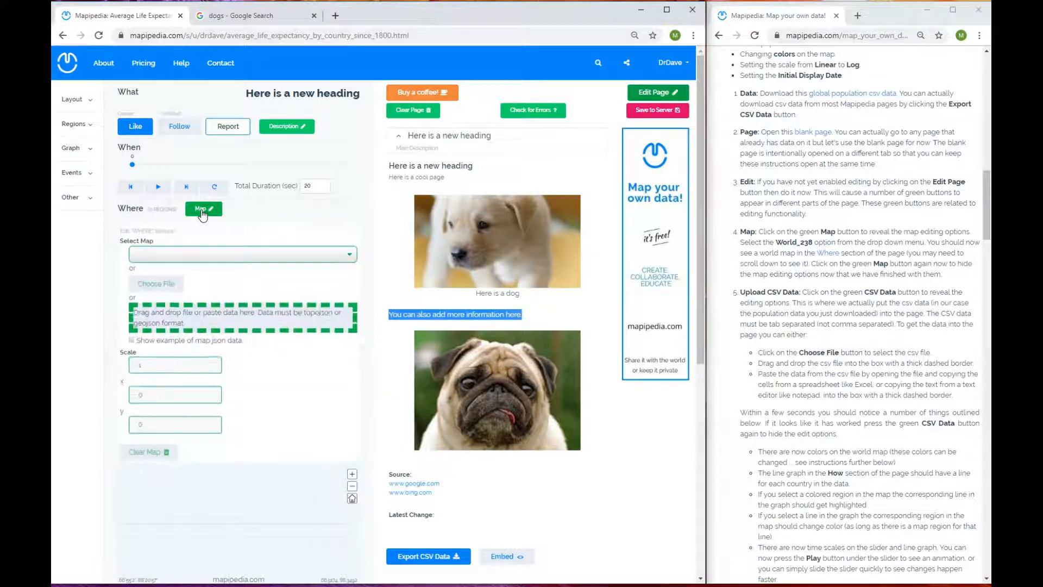
Browse the available maps and load the Belgium map into the Where section
click(214, 259)
scroll(229, 380, down, 10)
scroll(230, 396, up, 10)
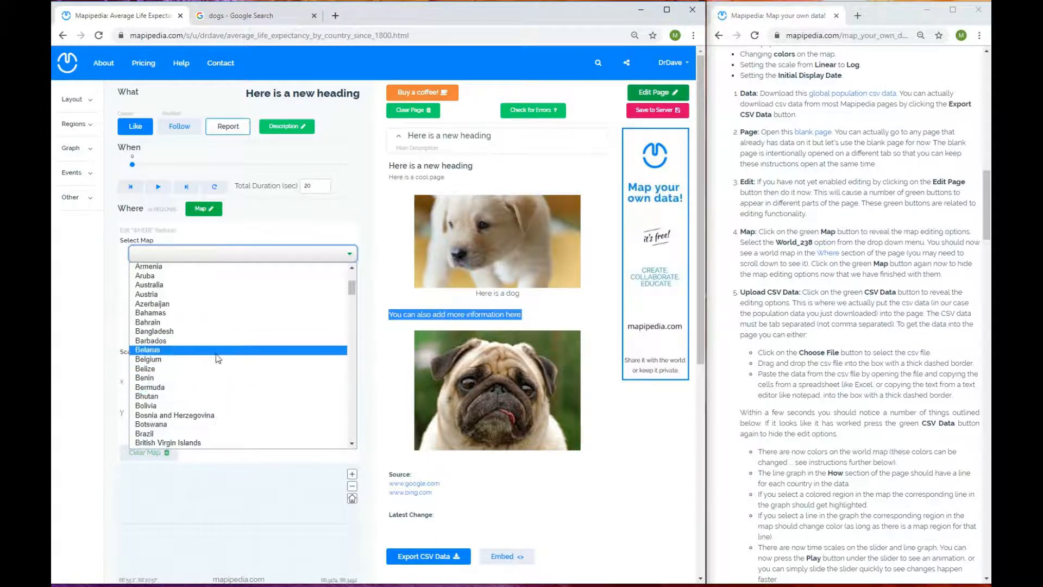
click(196, 364)
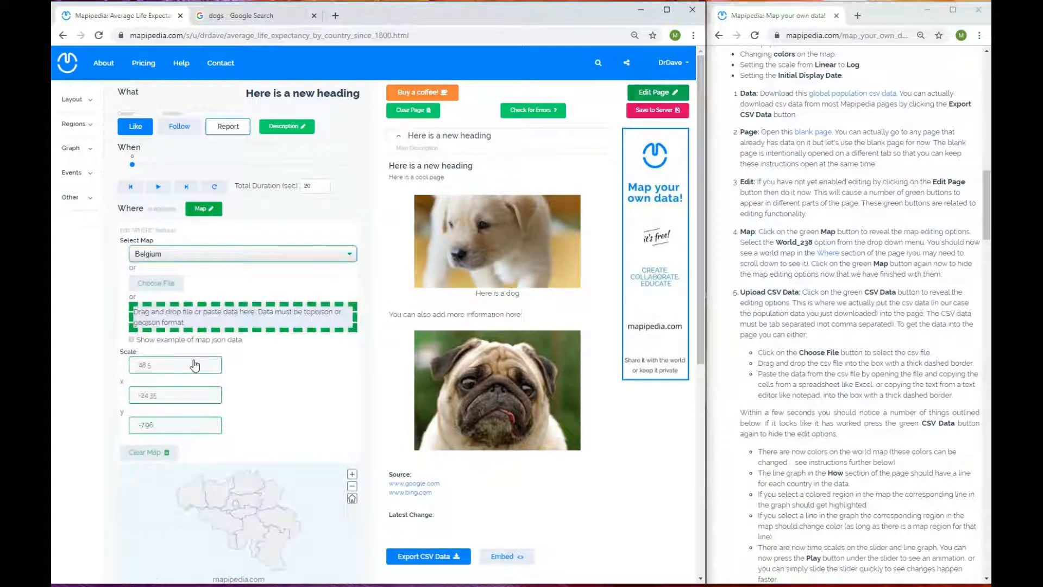
scroll(256, 427, down, 2)
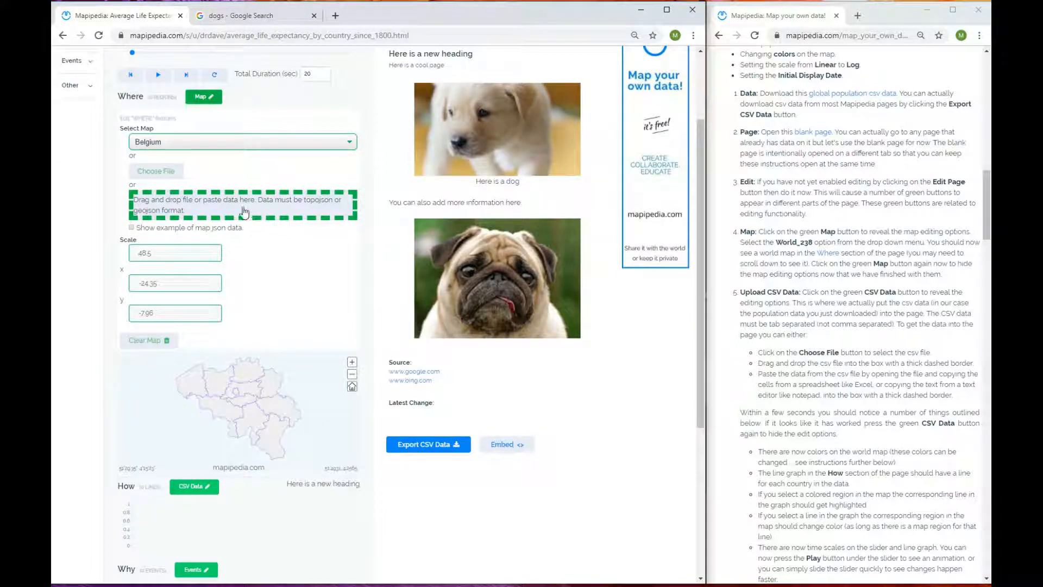
Set the page's map to World_238, hide the map editing options and zoom in on the world map
click(204, 143)
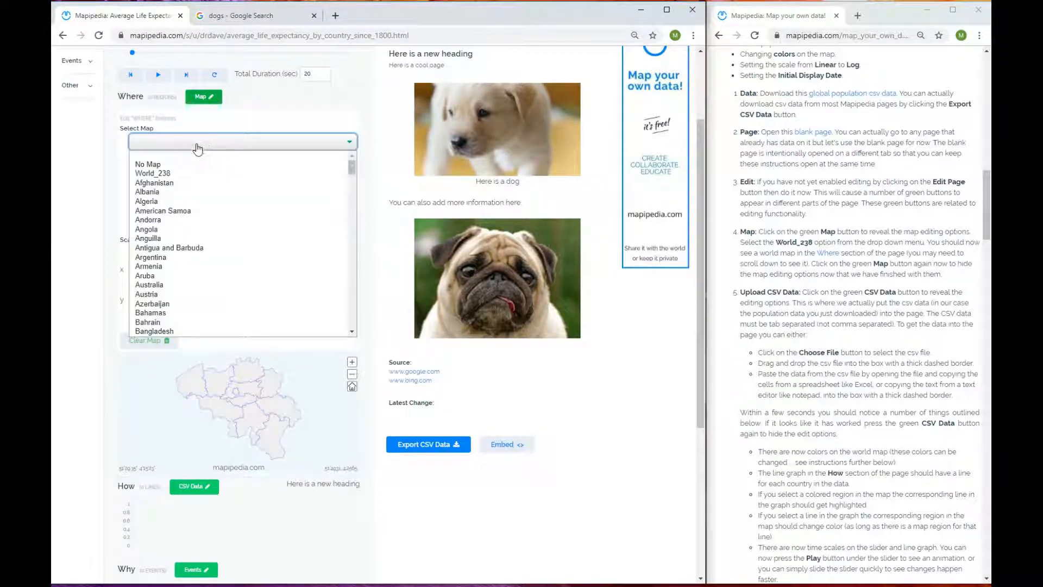
click(166, 173)
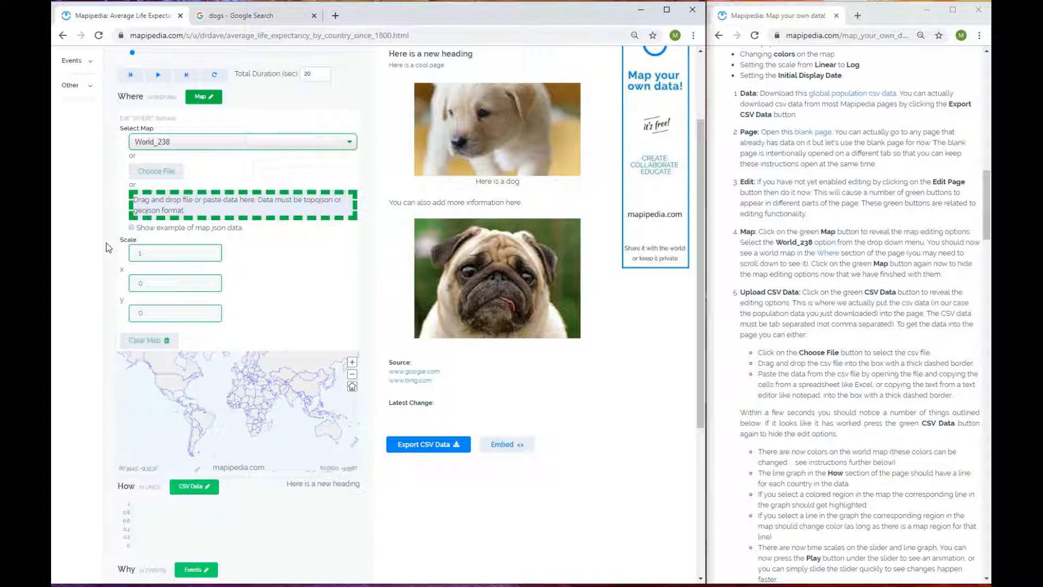
click(183, 145)
click(182, 153)
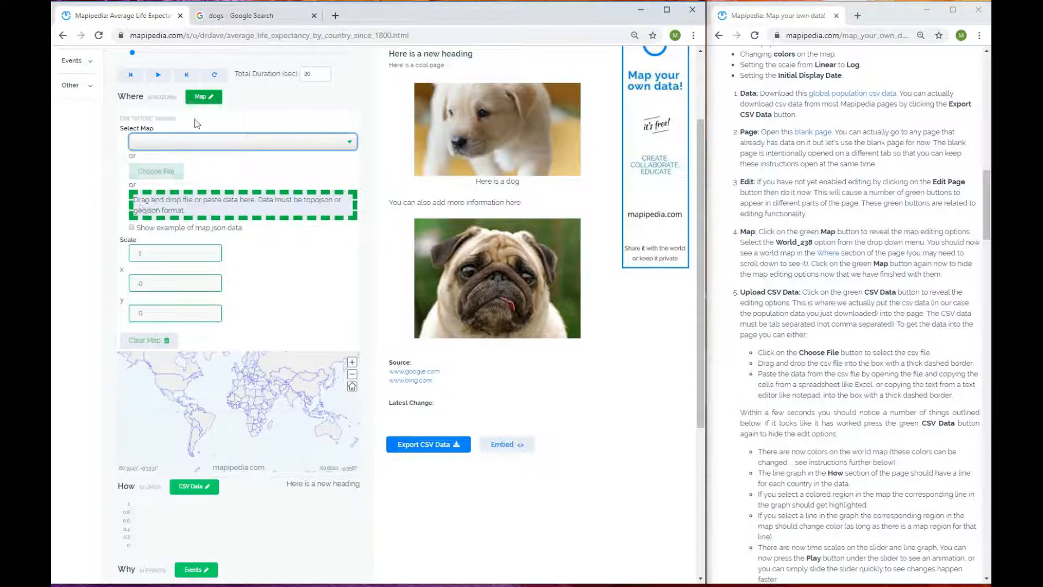
click(202, 97)
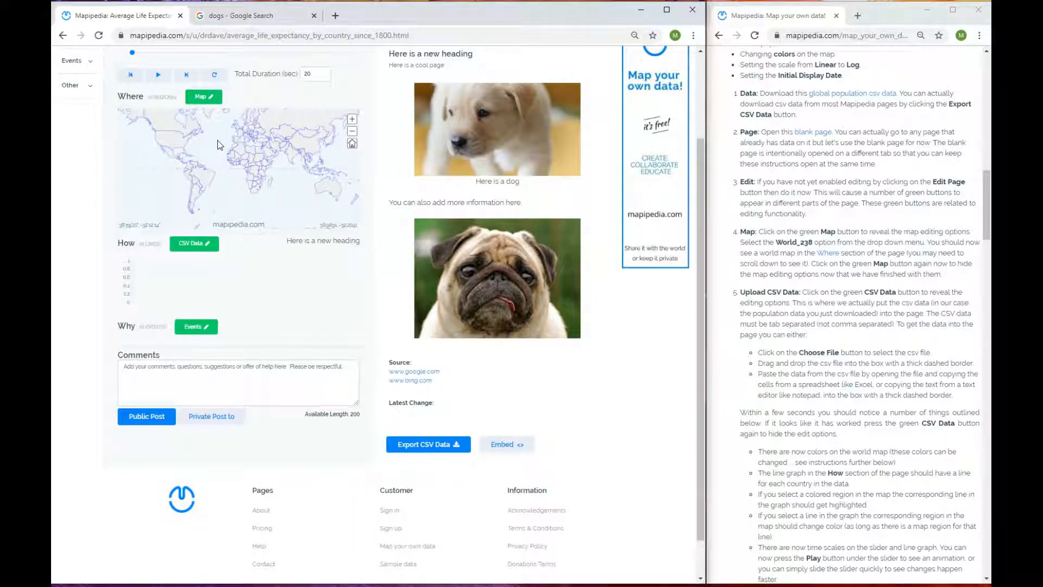
scroll(239, 144, up, 2)
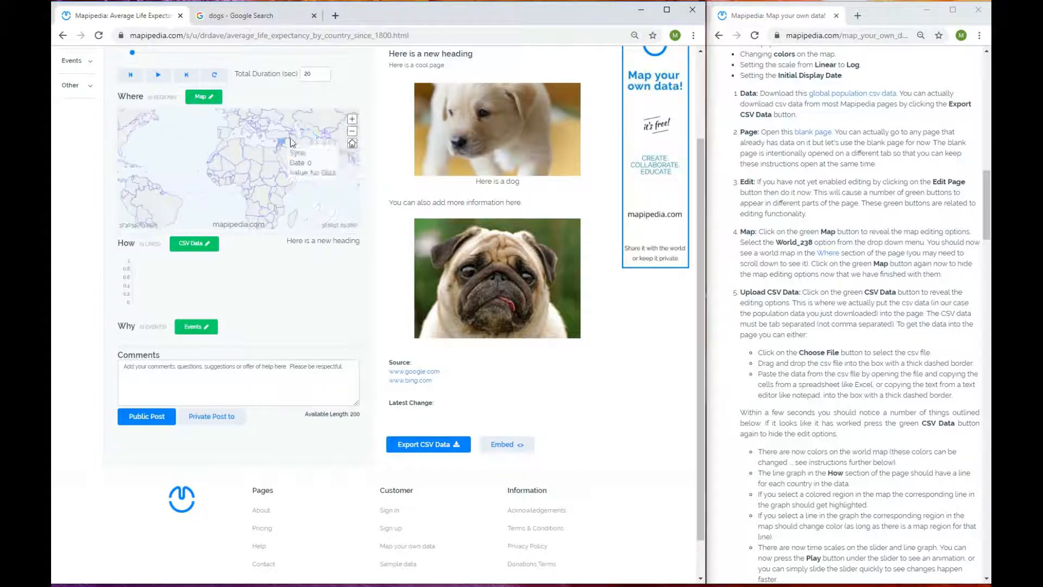
Reset the world map to its home view and, following the Upload CSV Data instruction, reveal the CSV data editing options
scroll(326, 157, down, 3)
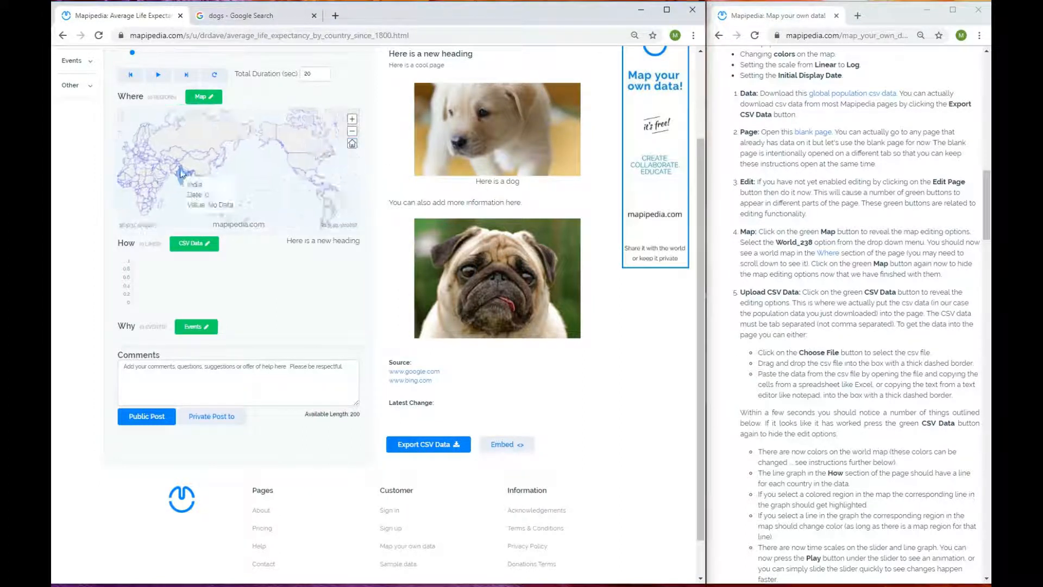
click(352, 143)
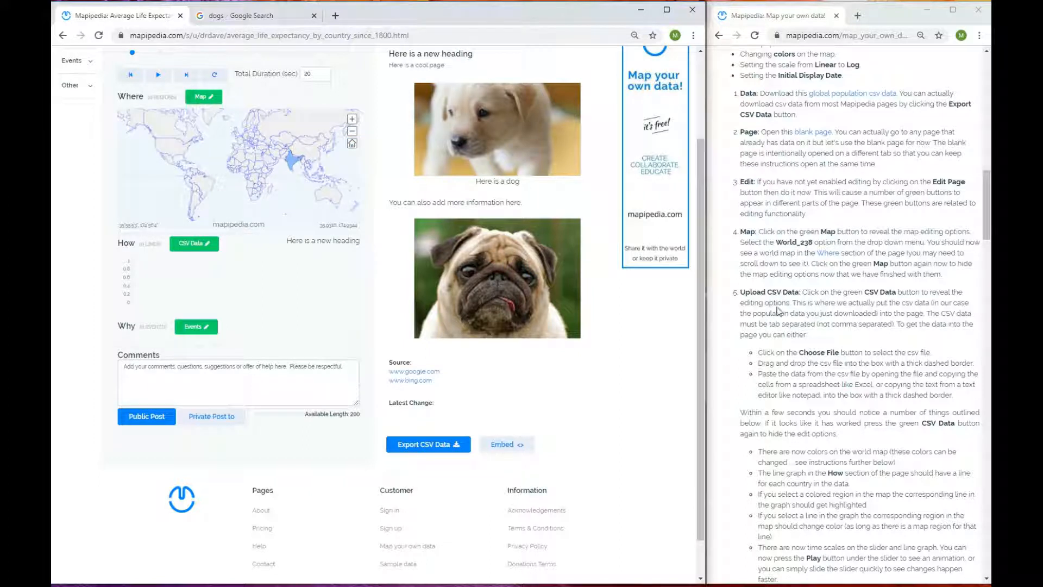
scroll(781, 302, down, 2)
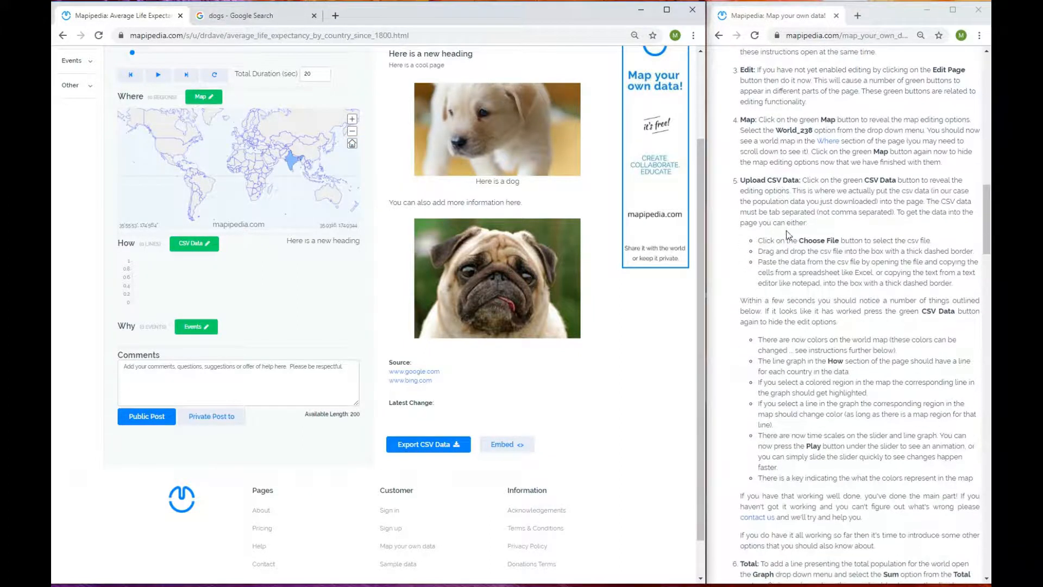
click(195, 247)
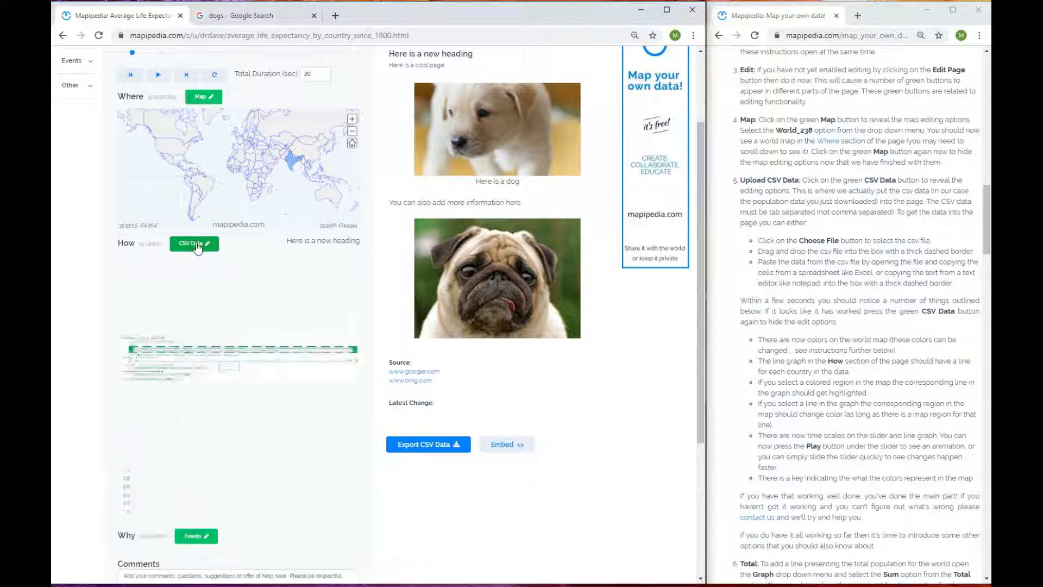
scroll(102, 279, down, 3)
Copy all the population data from the population (6).csv sheet in Excel and paste it into Mapipedia's CSV data box
key(alt+Tab)
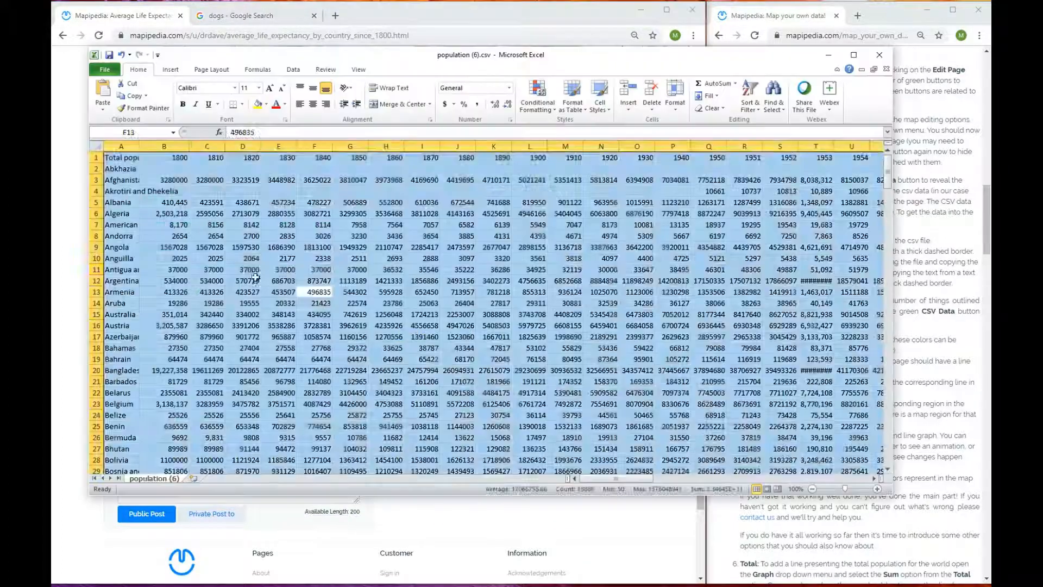
click(271, 270)
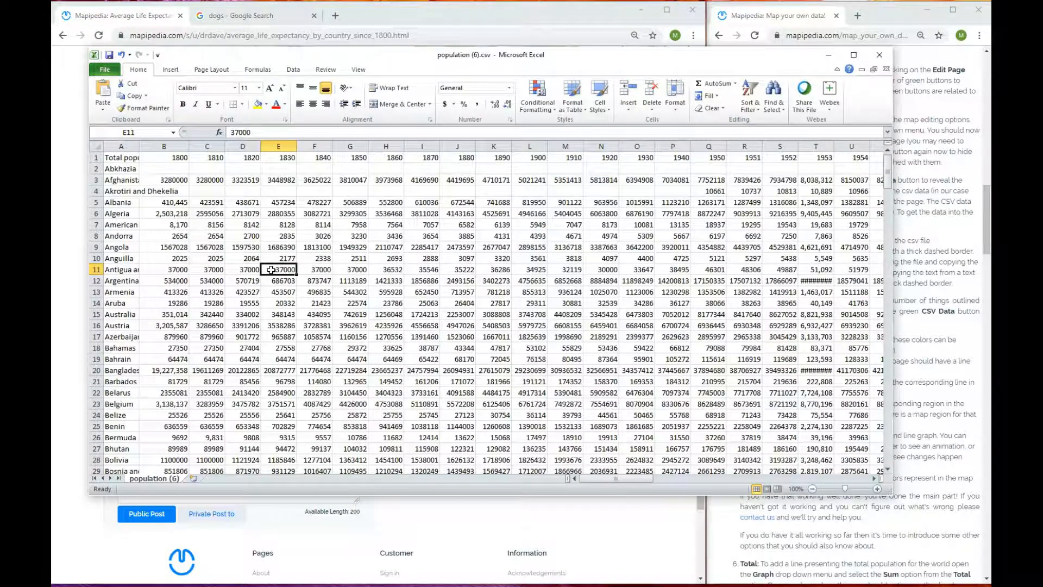
key(ctrl+a)
key(ctrl+c)
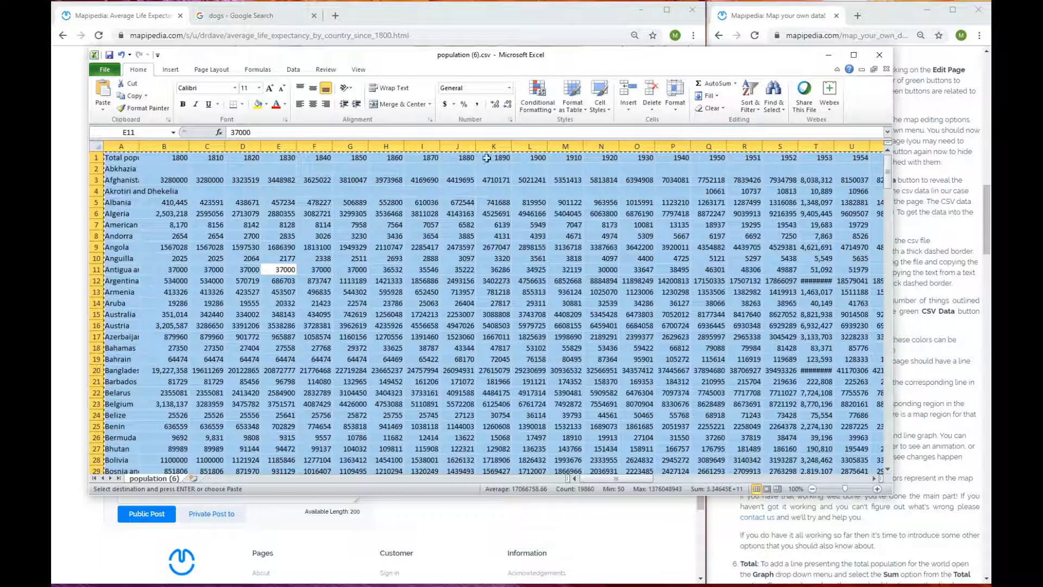
click(828, 55)
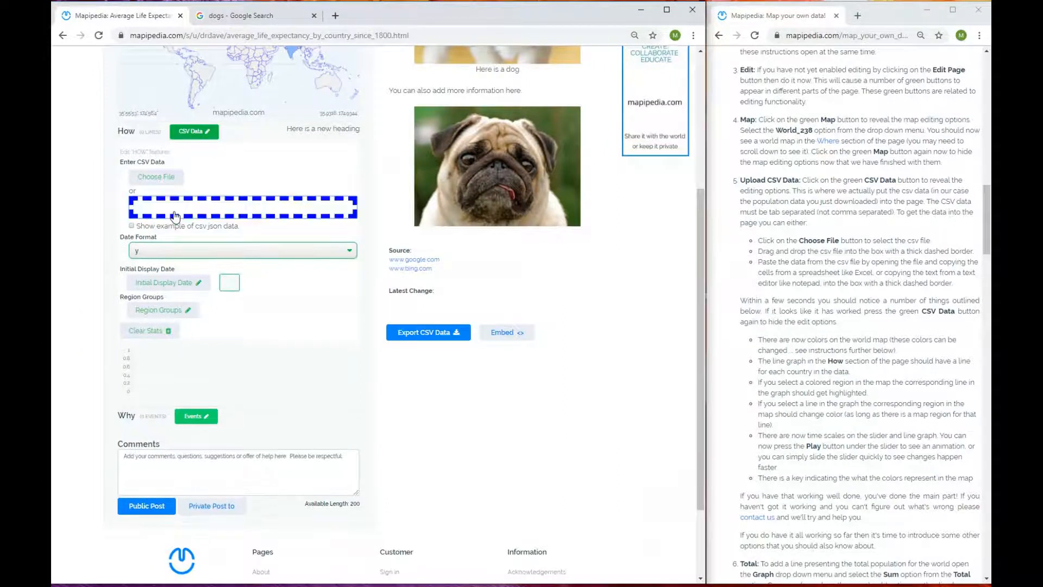
key(ctrl+v)
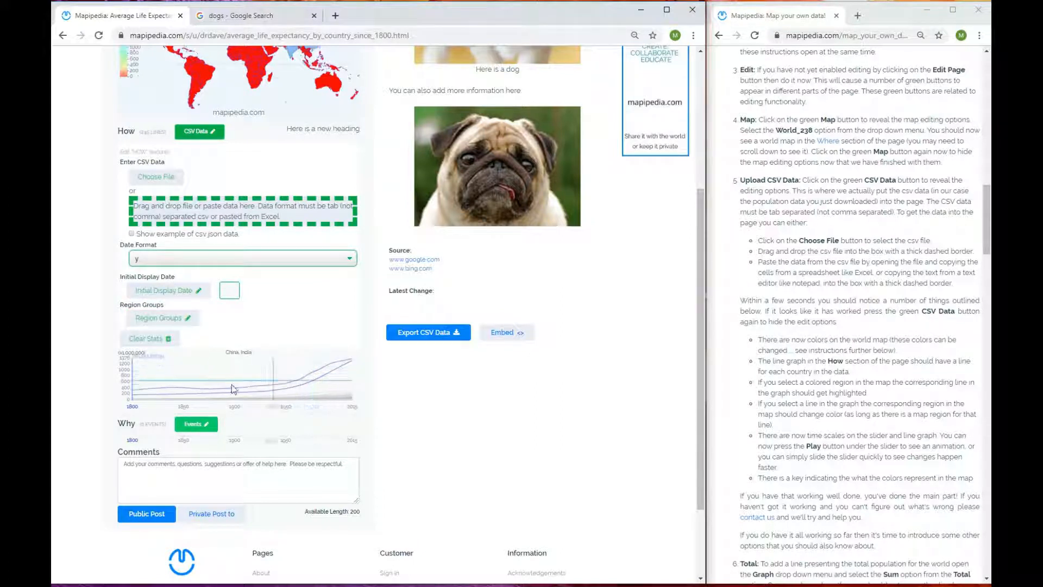
Review the colored world map and the population line graph, and hide the CSV data editing options
scroll(54, 291, up, 5)
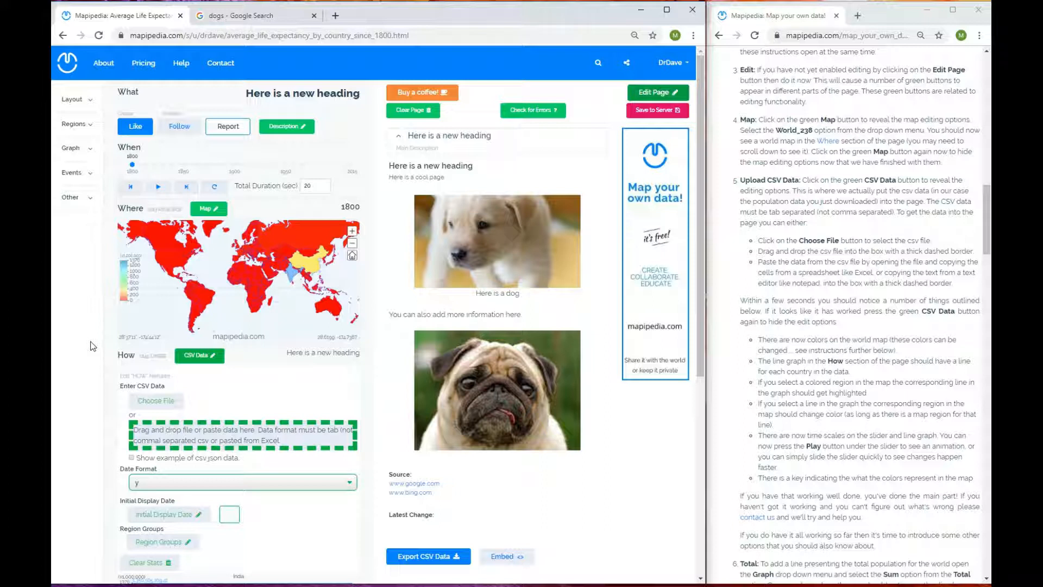
scroll(92, 346, down, 4)
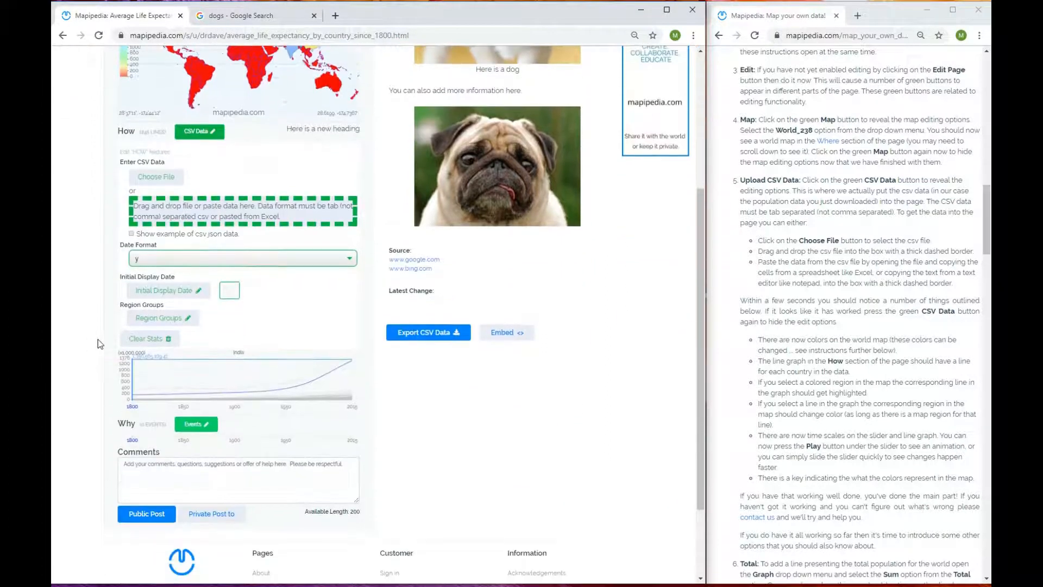
scroll(101, 356, up, 3)
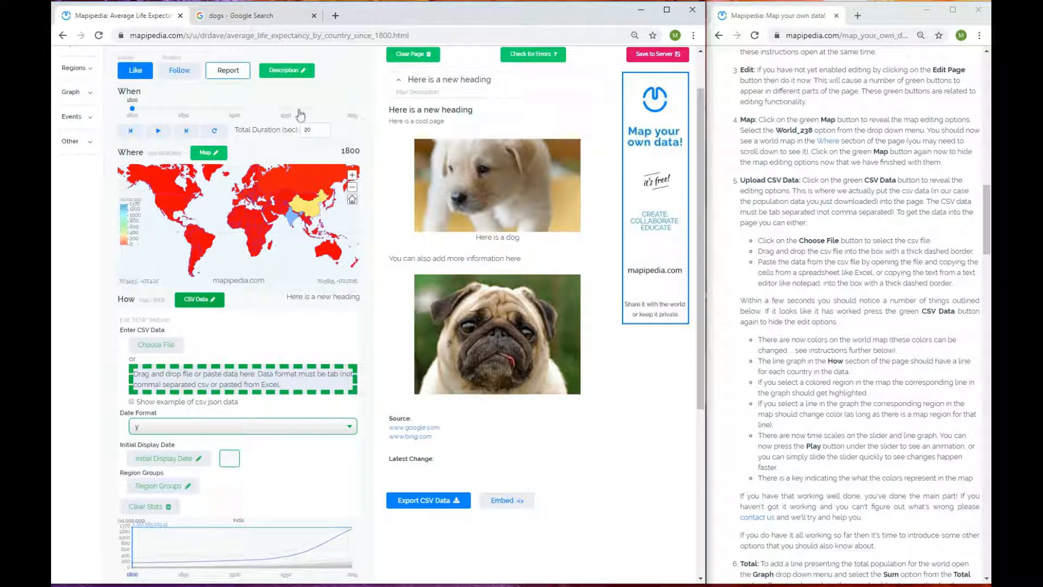
scroll(82, 393, down, 3)
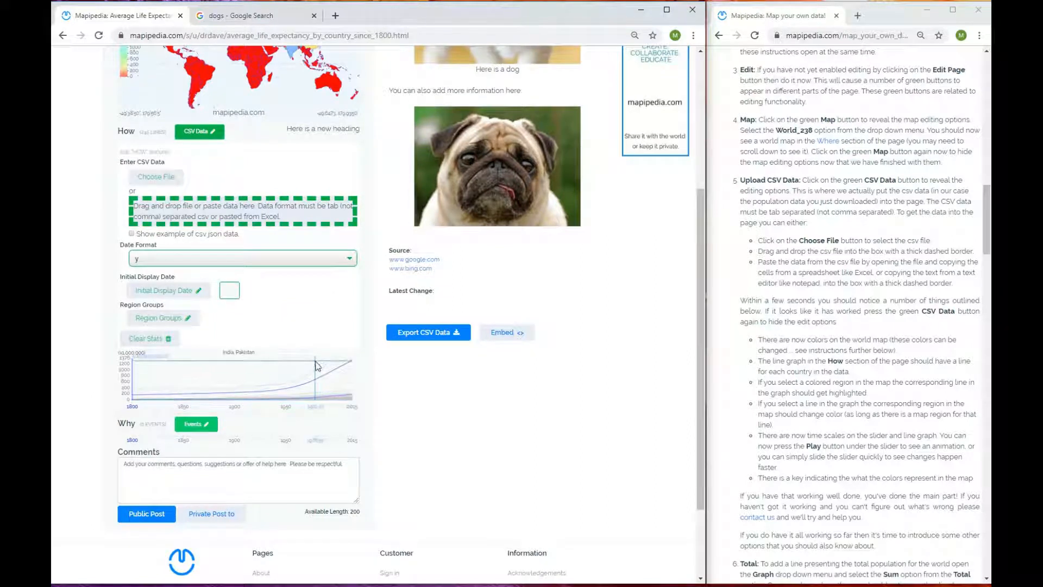
scroll(108, 299, up, 2)
click(204, 245)
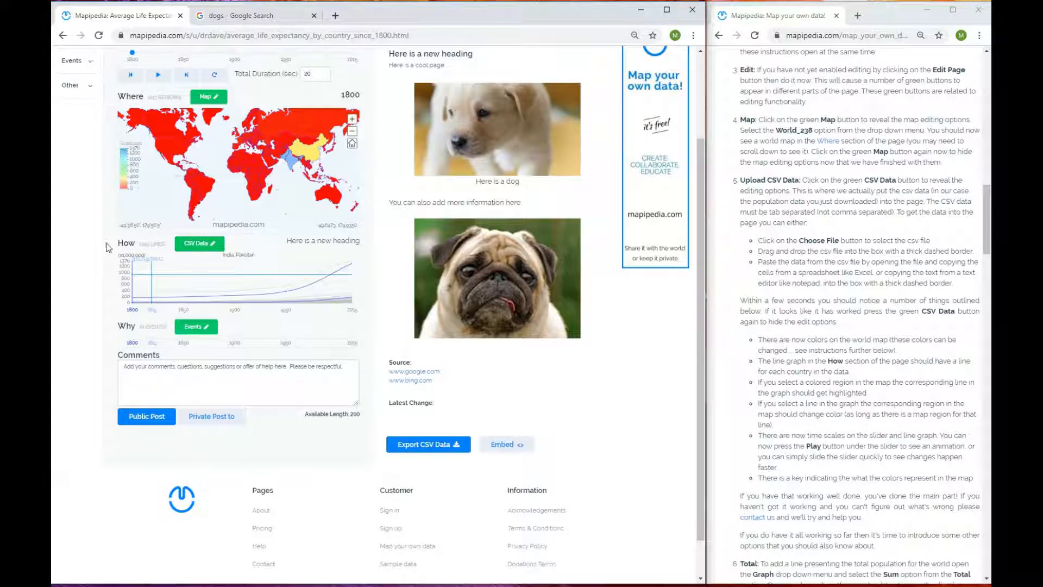
Select China and India on the world map to compare the map regions with their lines in the graph
scroll(92, 250, up, 1)
click(310, 213)
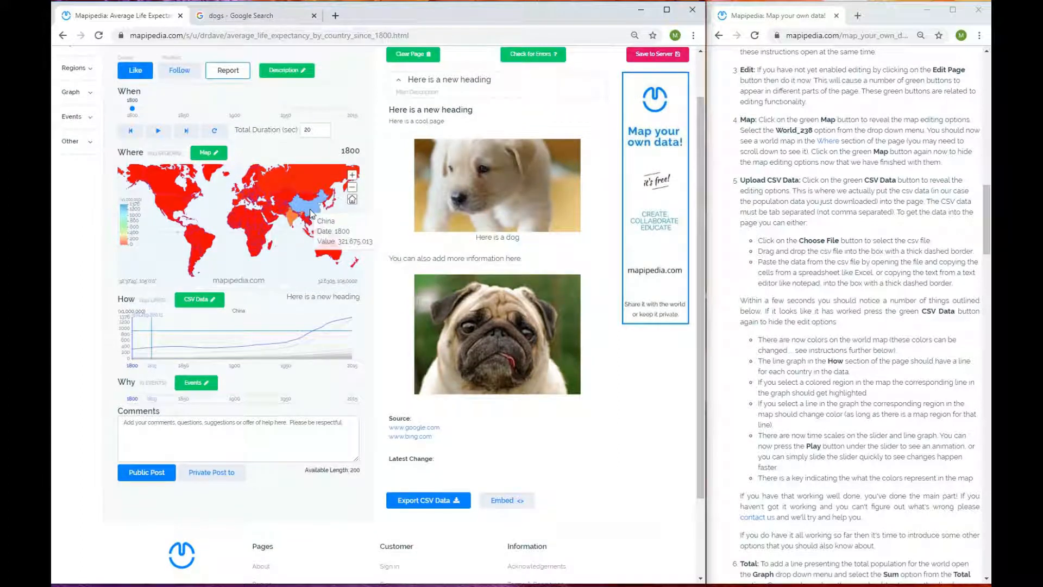
click(293, 222)
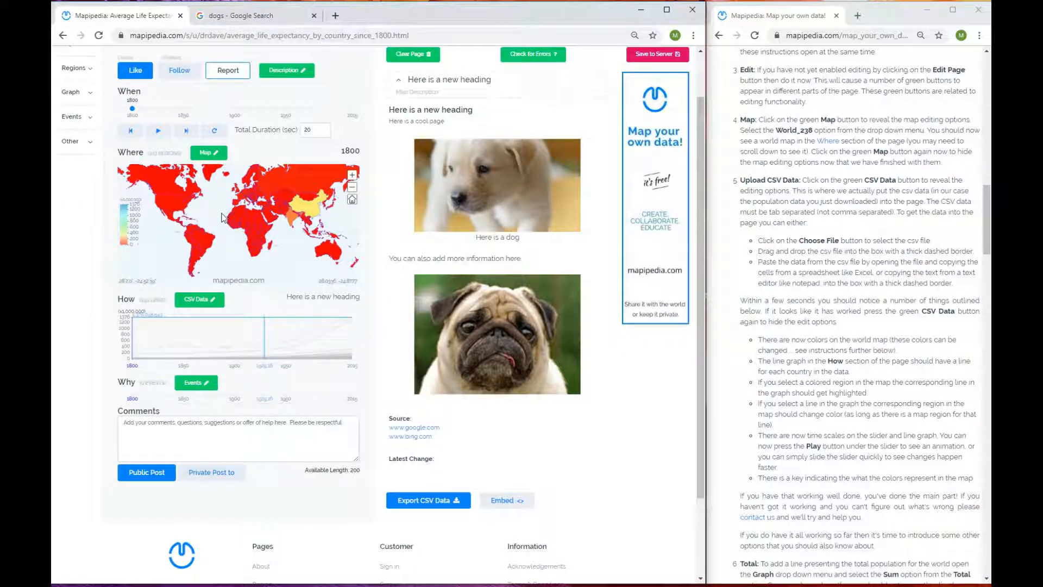
Following the Total instruction, add a world population total line to the graph using the Sum option
click(825, 283)
scroll(826, 283, down, 4)
scroll(825, 283, down, 3)
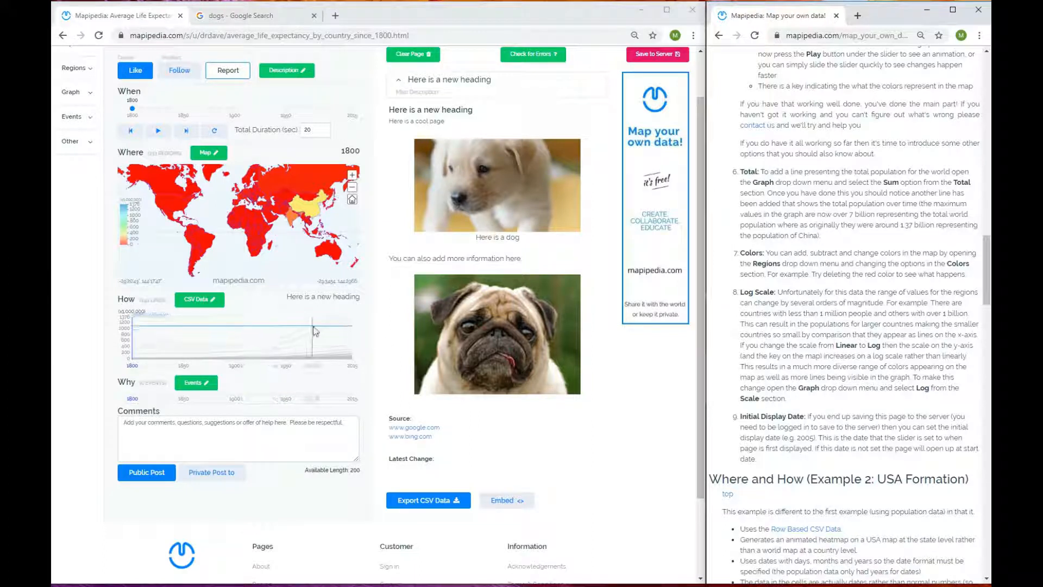
mouse_move(320, 330)
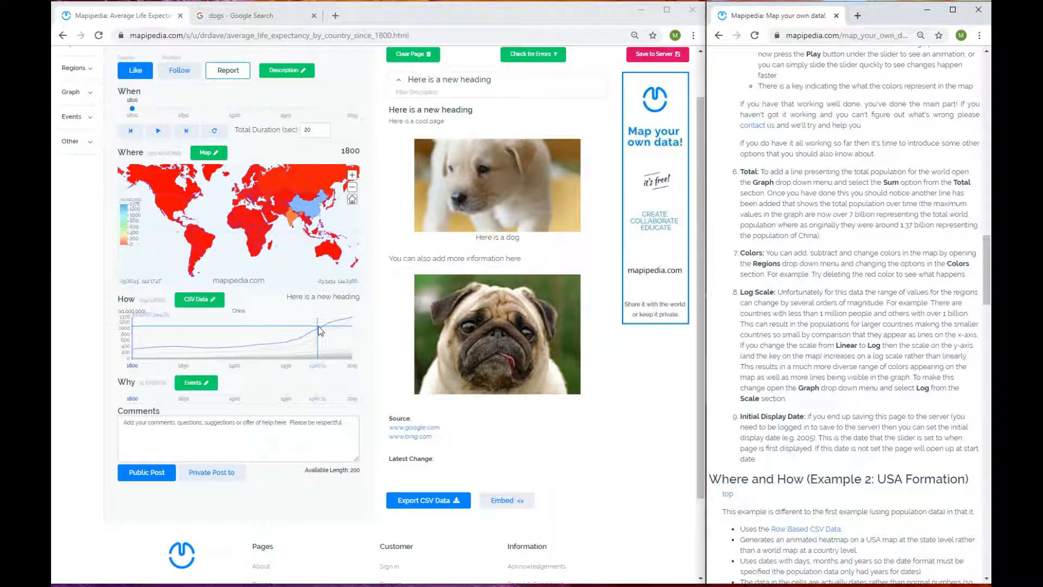
click(288, 333)
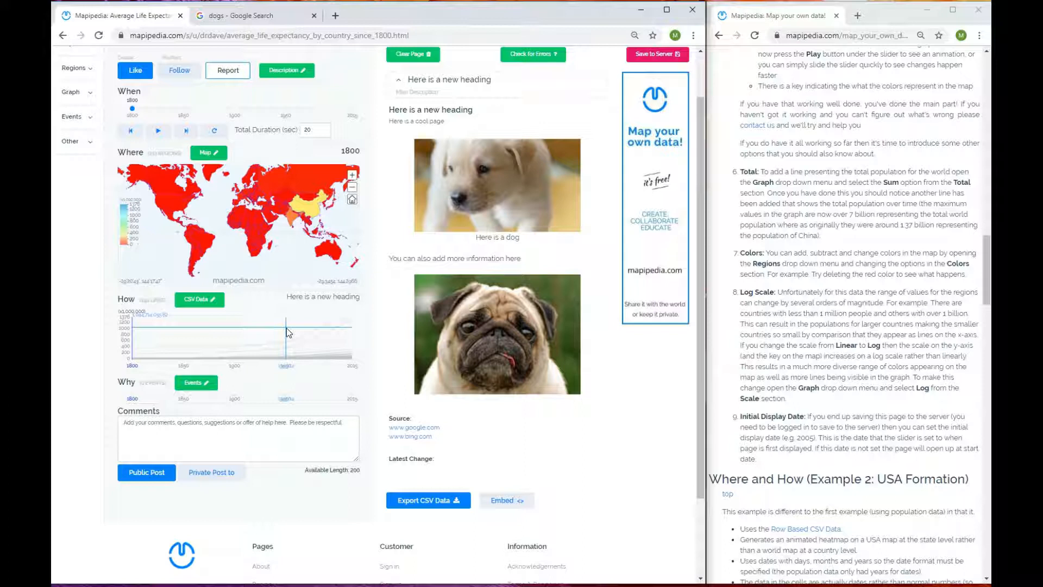
click(74, 94)
scroll(101, 275, down, 3)
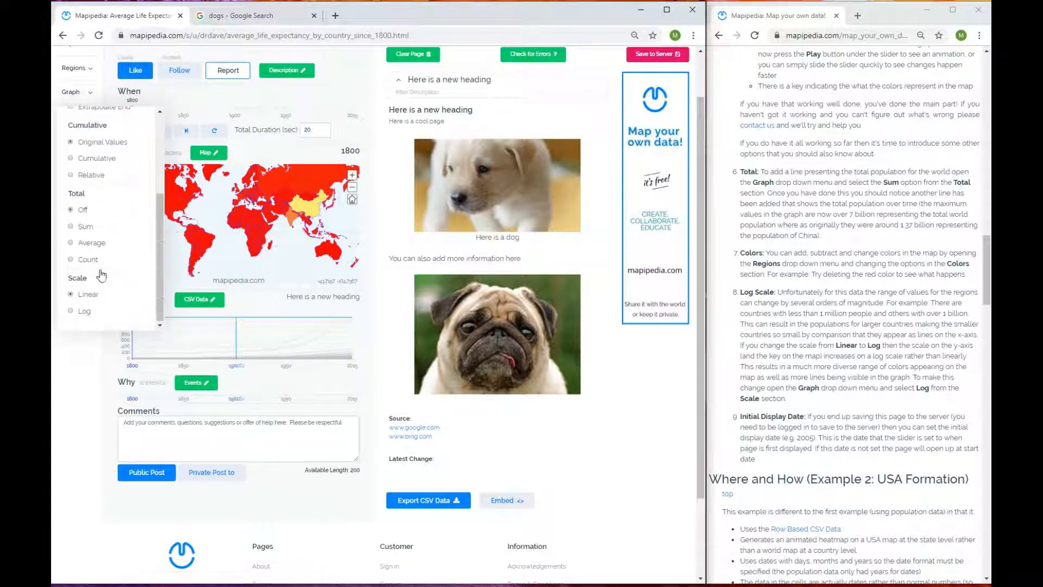
click(86, 226)
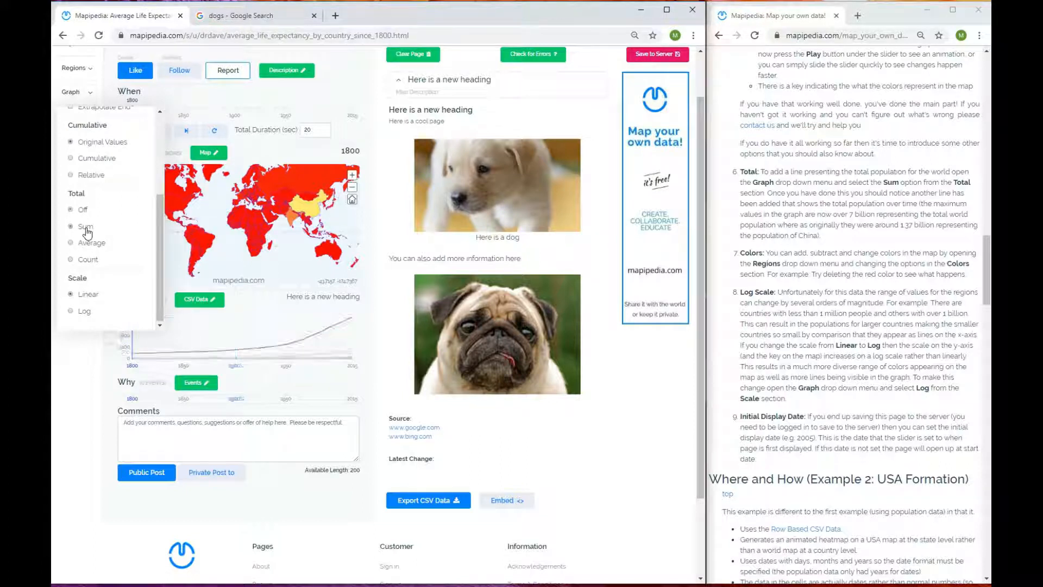
click(69, 361)
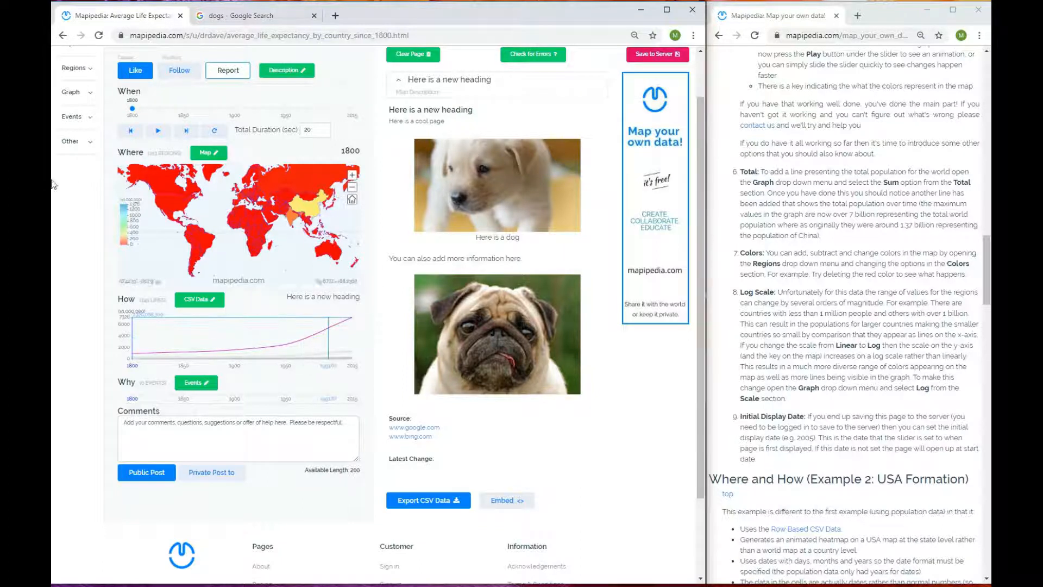
Remove the red, yellow, green and cyan colors from the map's color scale and add three new colors
click(69, 69)
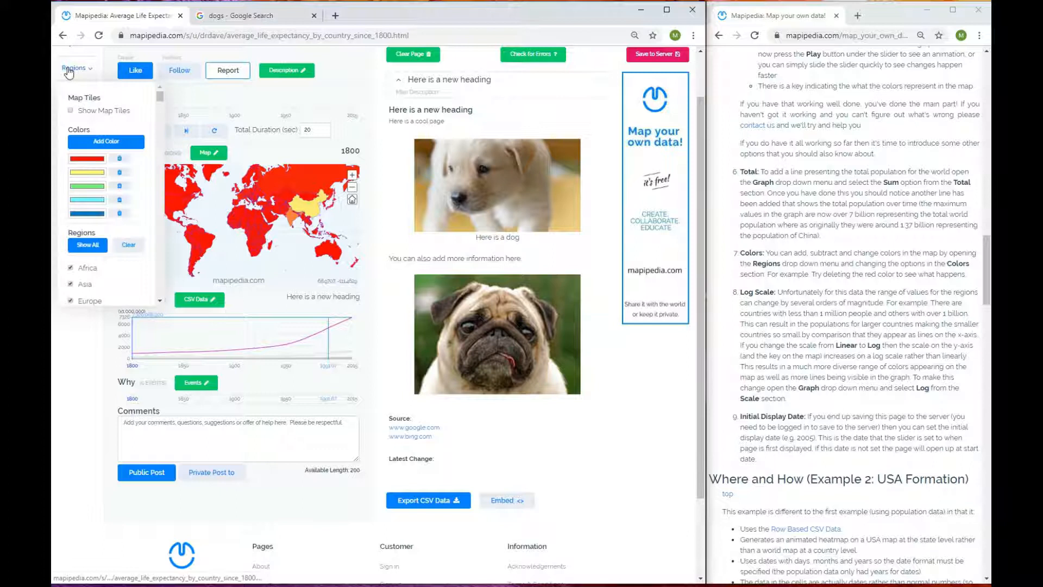
click(122, 161)
click(123, 161)
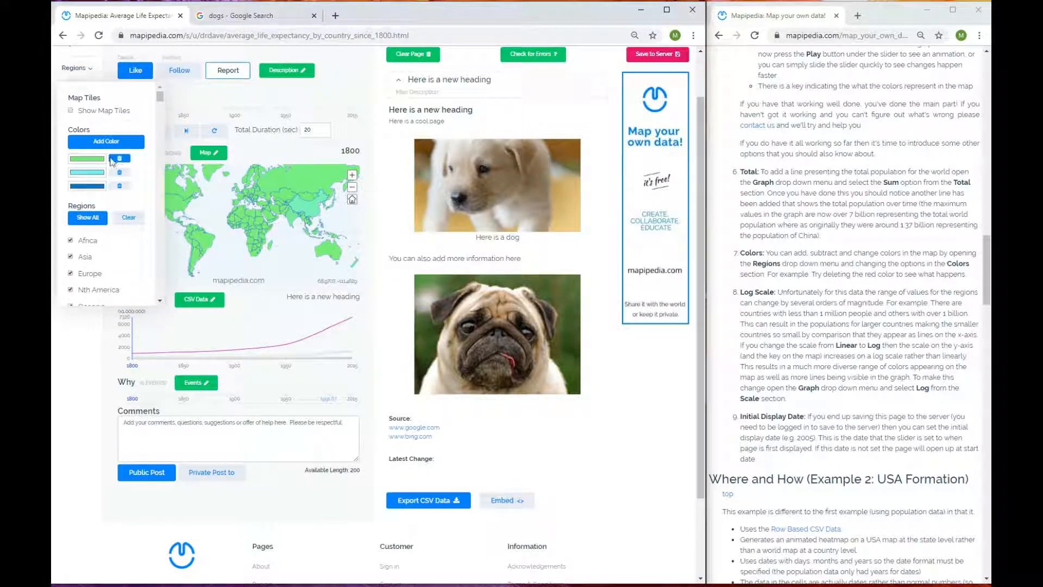
click(106, 144)
click(107, 144)
click(106, 143)
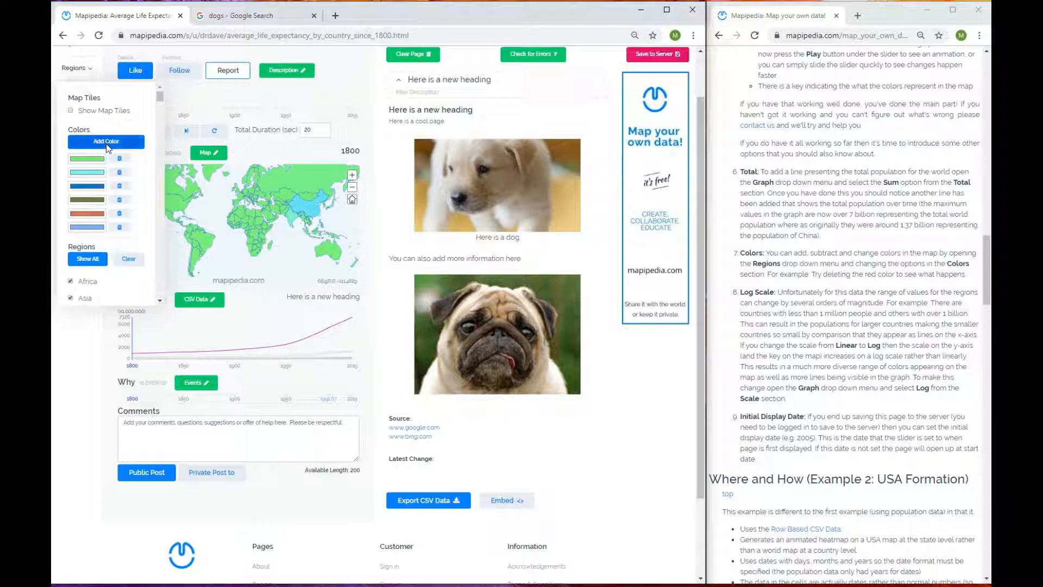
click(120, 159)
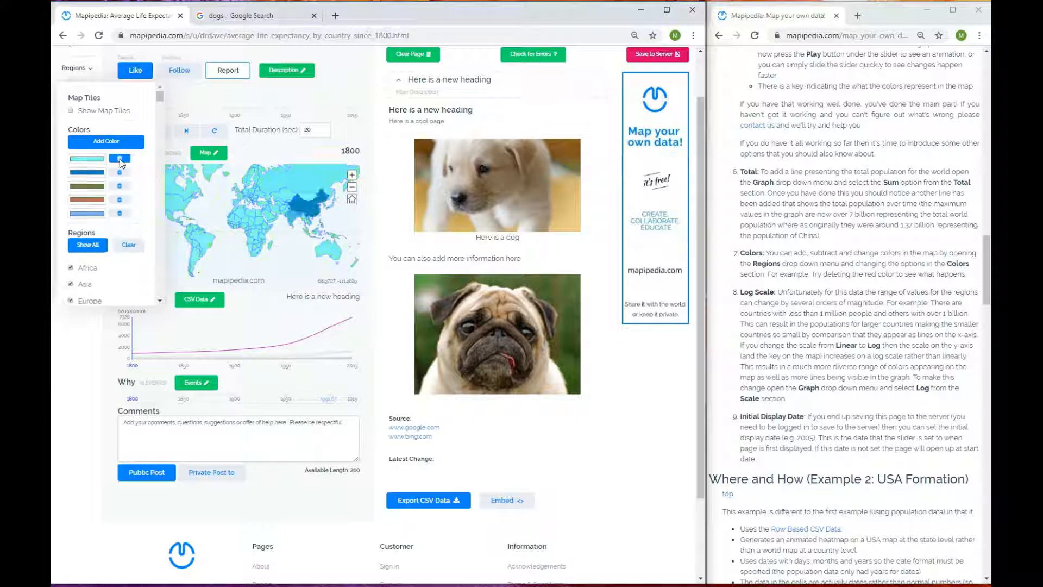
click(119, 159)
Change the second map color from olive green to a blue with RGB 6, 137, 181
click(94, 173)
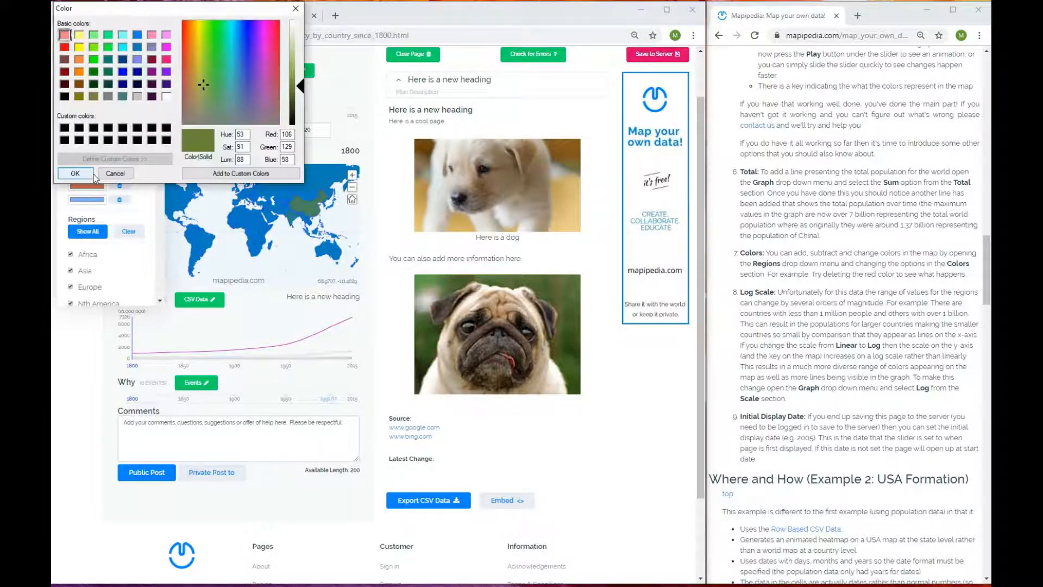
click(235, 27)
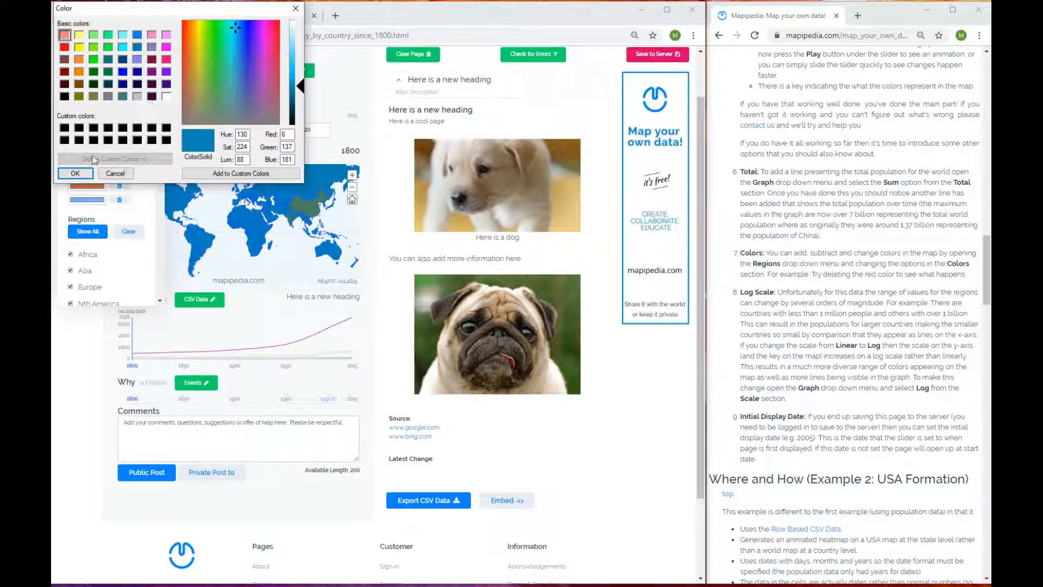
click(76, 174)
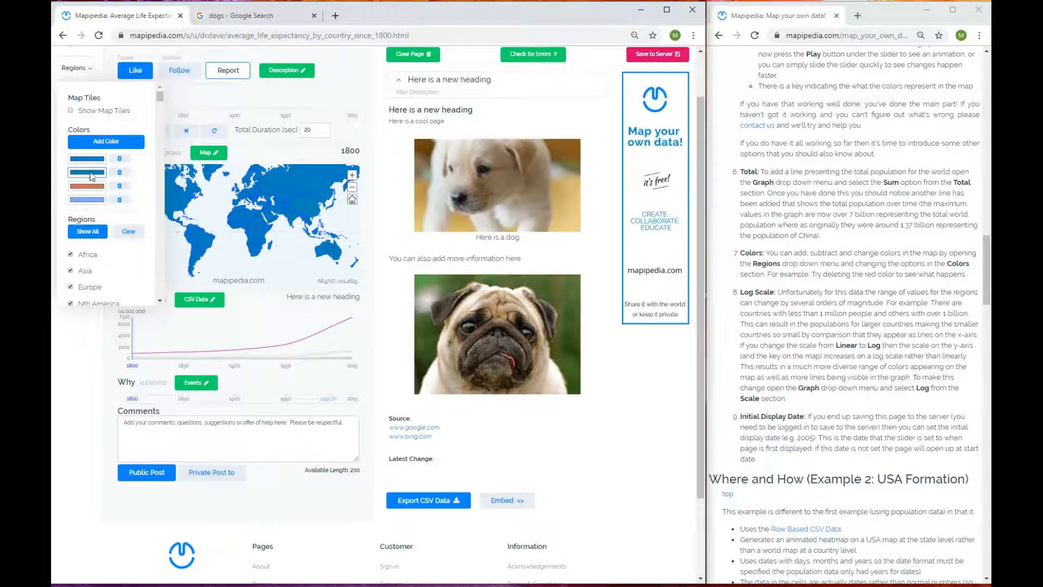
Set the second map color to light green (RGB 128, 255, 128) and the fourth map color to red
click(91, 173)
click(93, 35)
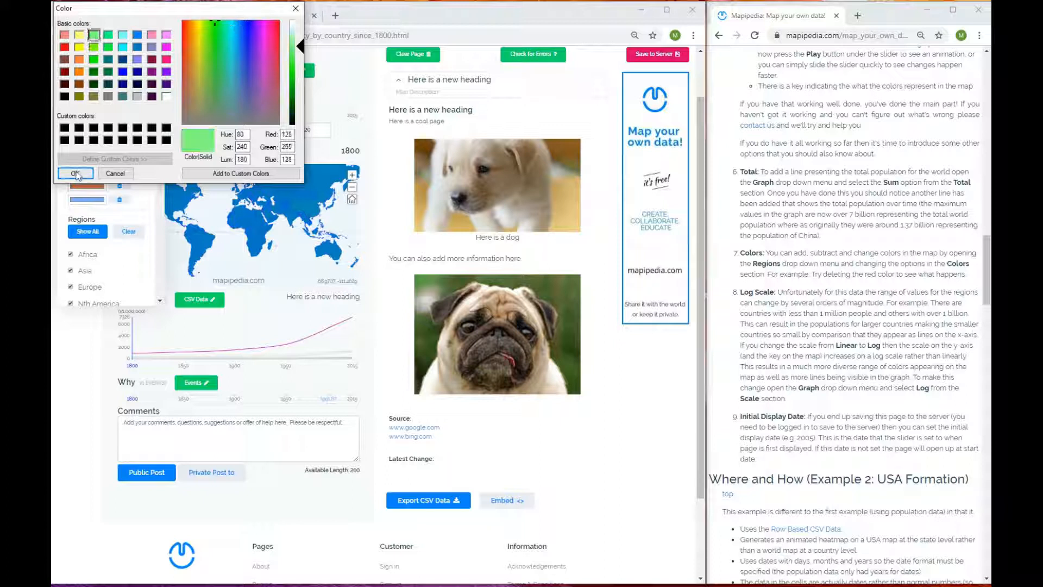
click(76, 173)
click(86, 201)
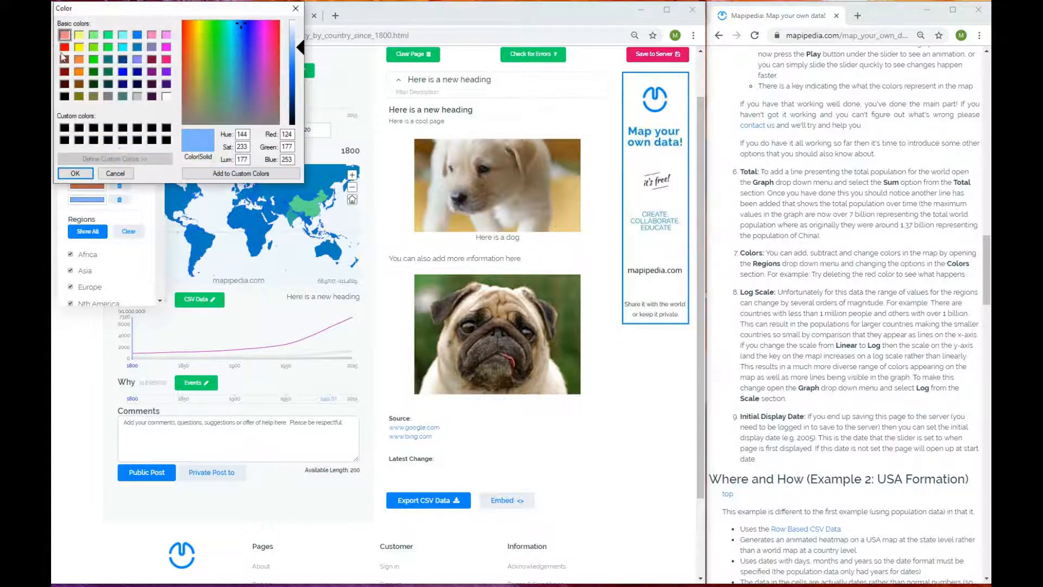
click(65, 47)
click(73, 173)
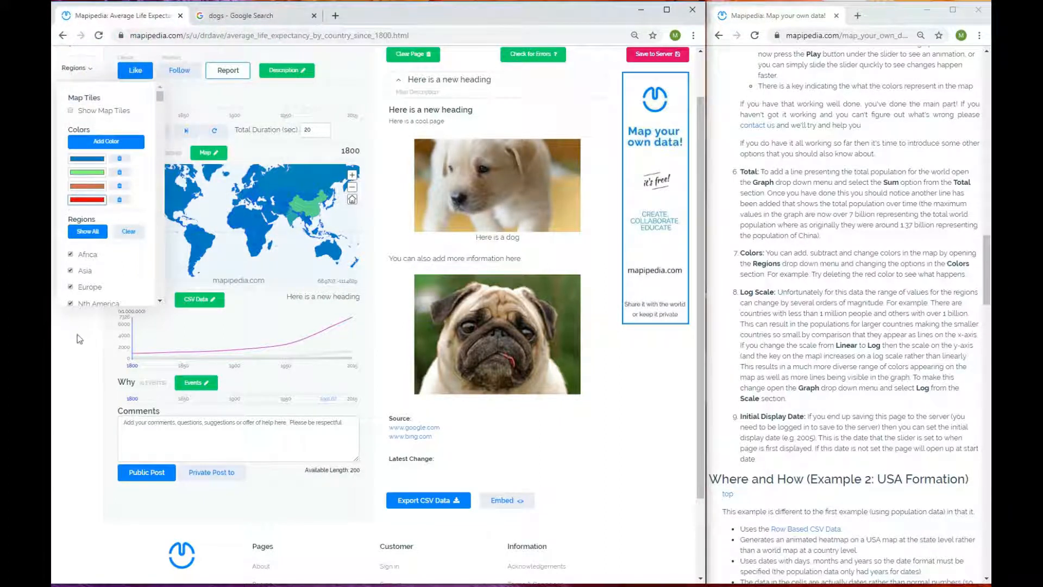
Move the timeline to 2015 and switch the graph's scale to Log
drag(132, 110, 352, 113)
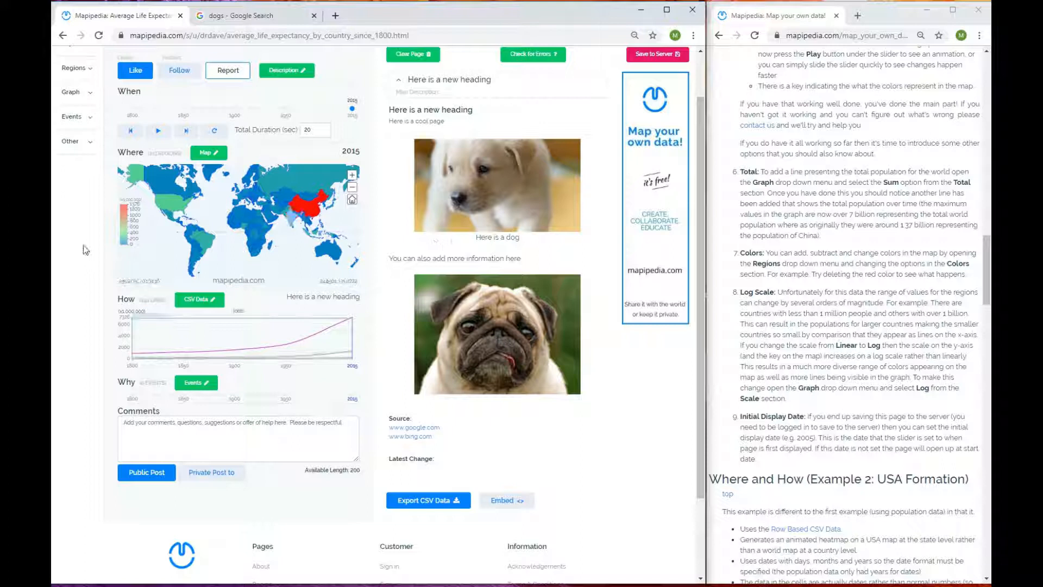
click(68, 96)
scroll(73, 250, down, 1)
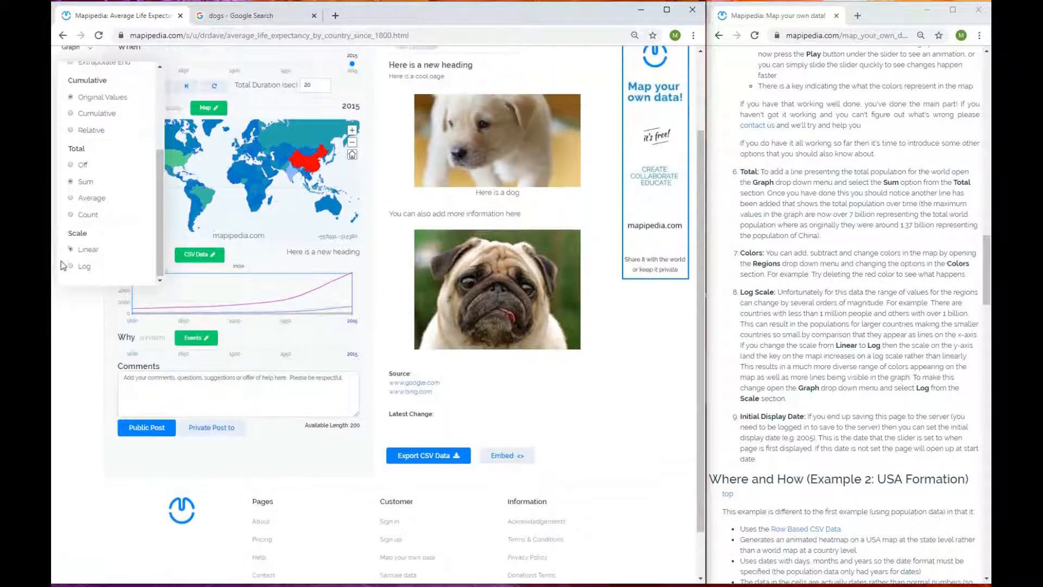
click(78, 267)
click(60, 332)
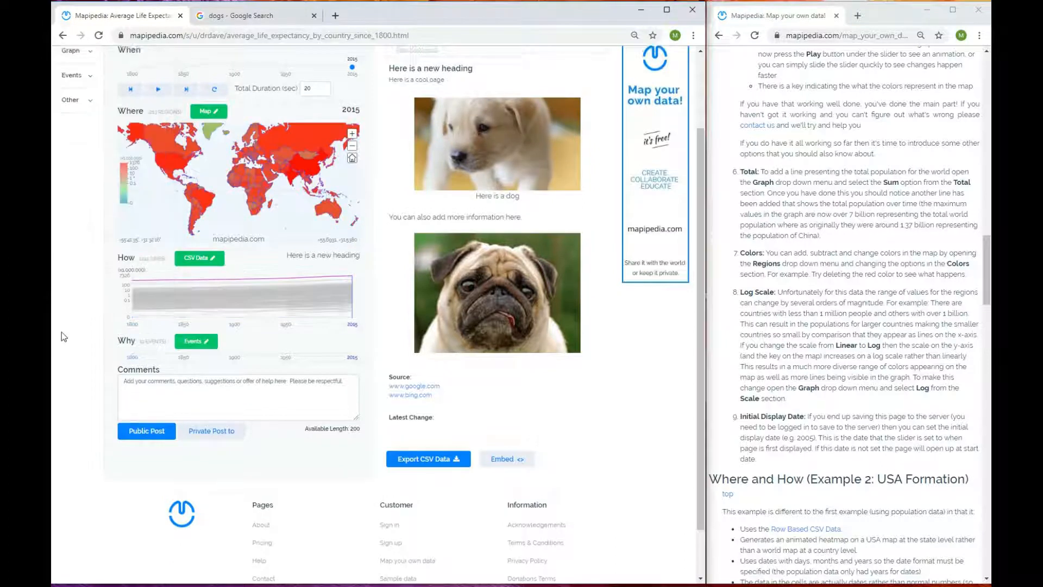
Return the timeline to 1800, add a fifth map color set to yellow, and move the timeline forward to about 1990
scroll(82, 315, up, 2)
drag(352, 167, 88, 156)
click(73, 125)
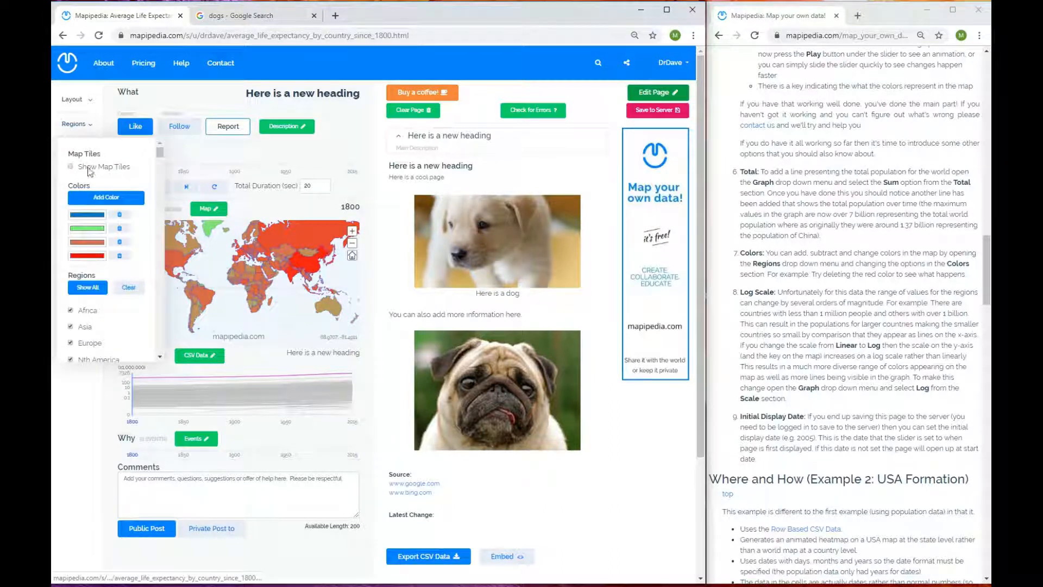
click(96, 202)
click(89, 270)
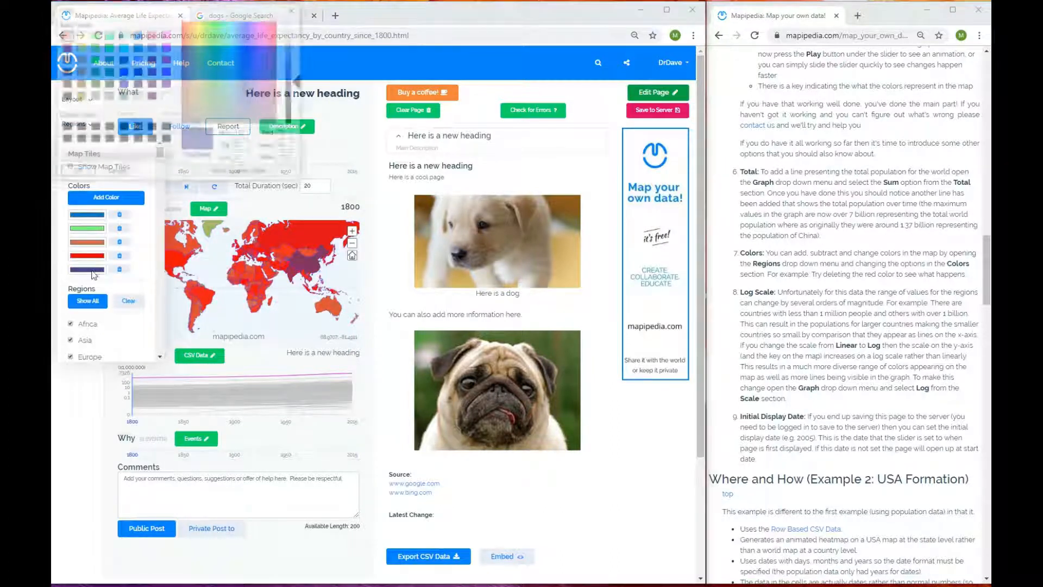
click(79, 35)
click(75, 172)
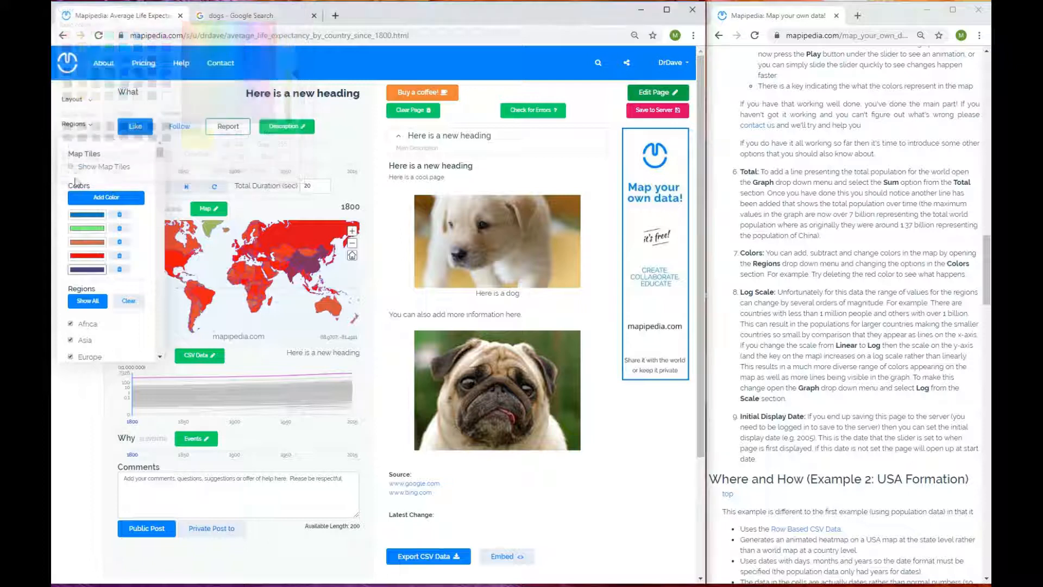
click(76, 390)
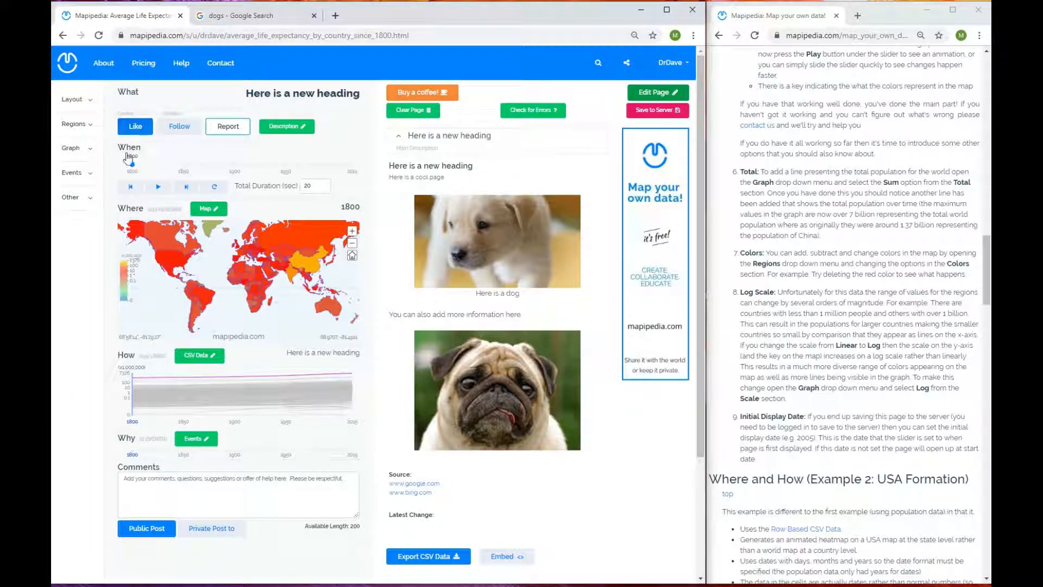
drag(132, 165, 326, 166)
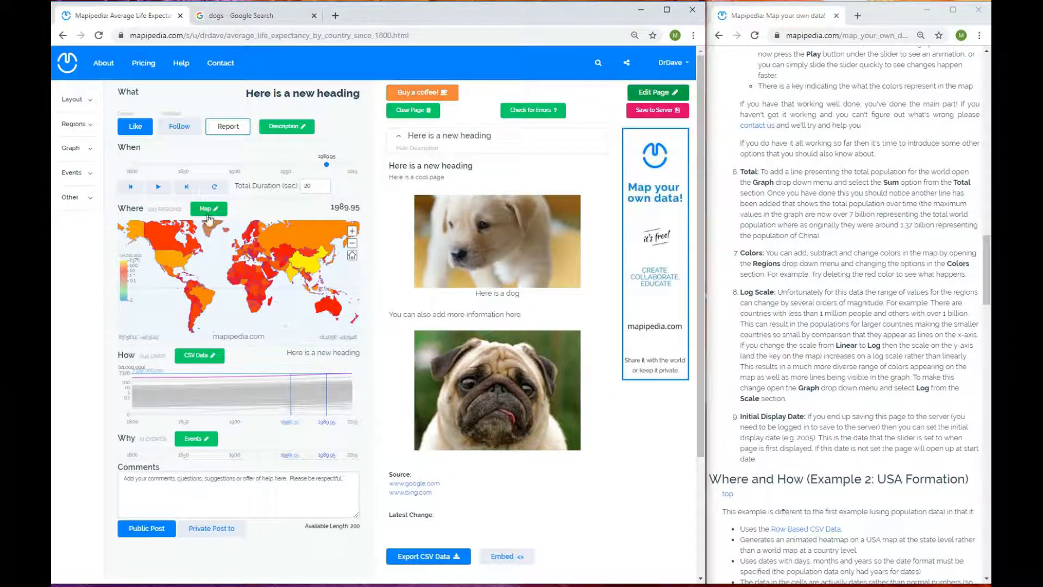
Open the CSV data options, check the map at 1800 and about 1950, and set the initial display date to 1950
click(201, 356)
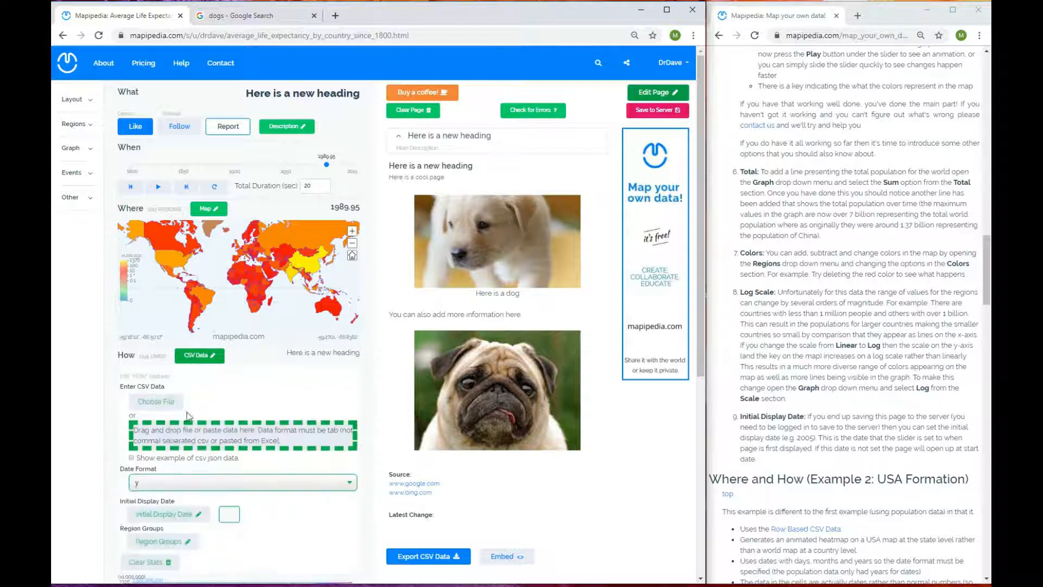
scroll(116, 429, down, 3)
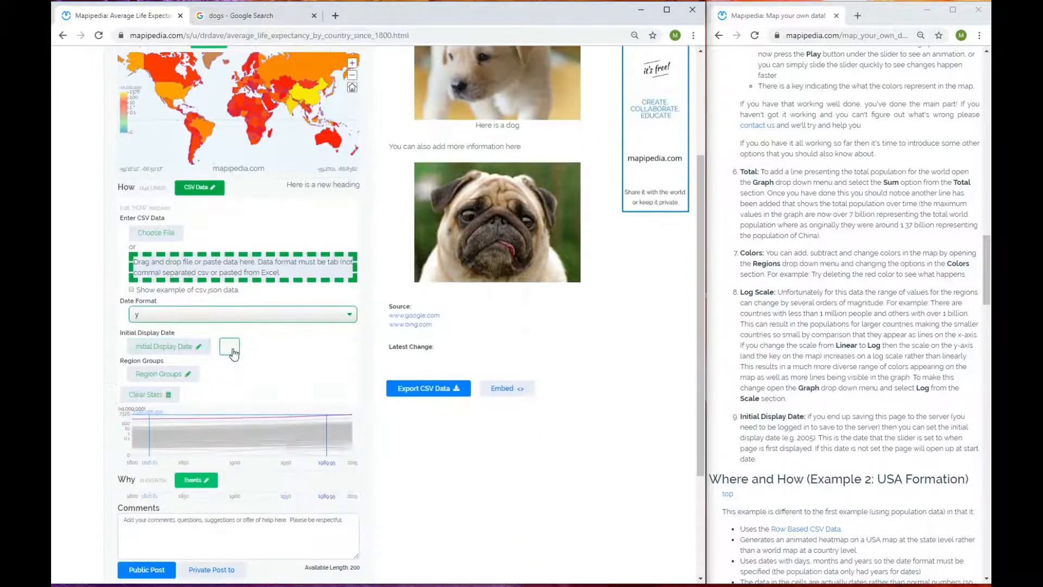
scroll(107, 317, up, 3)
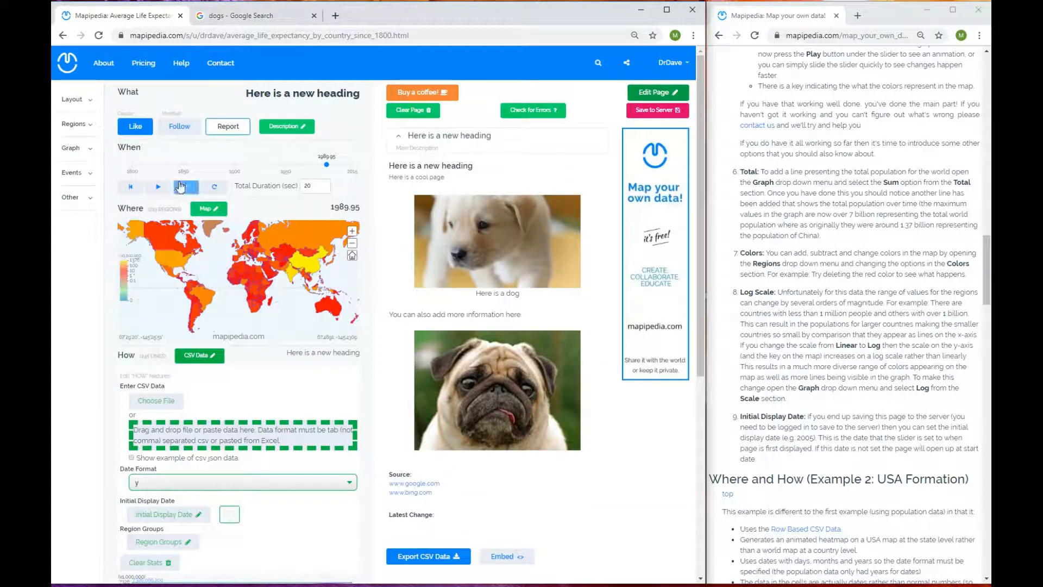
click(134, 172)
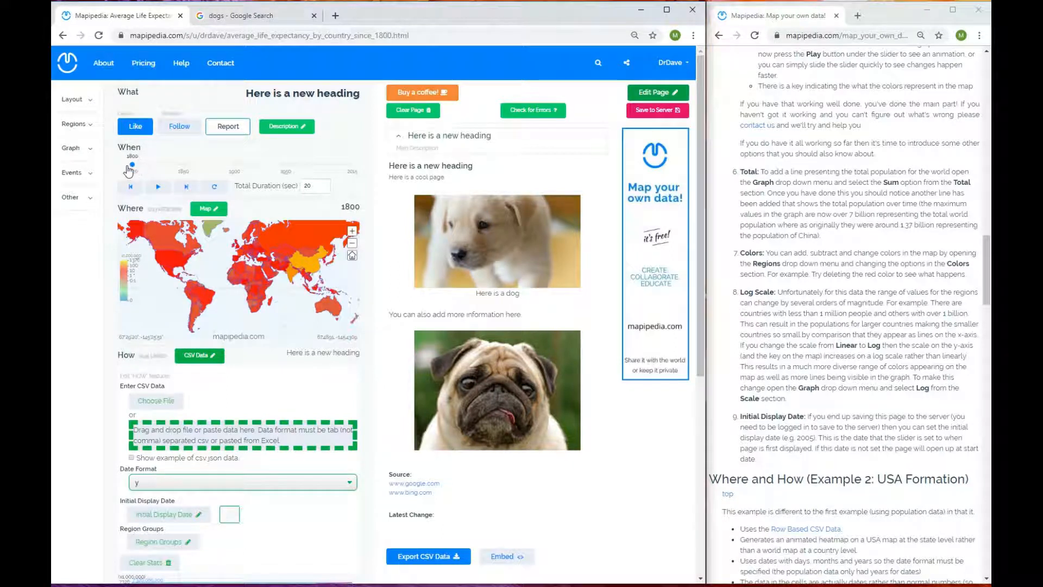
drag(163, 164, 286, 164)
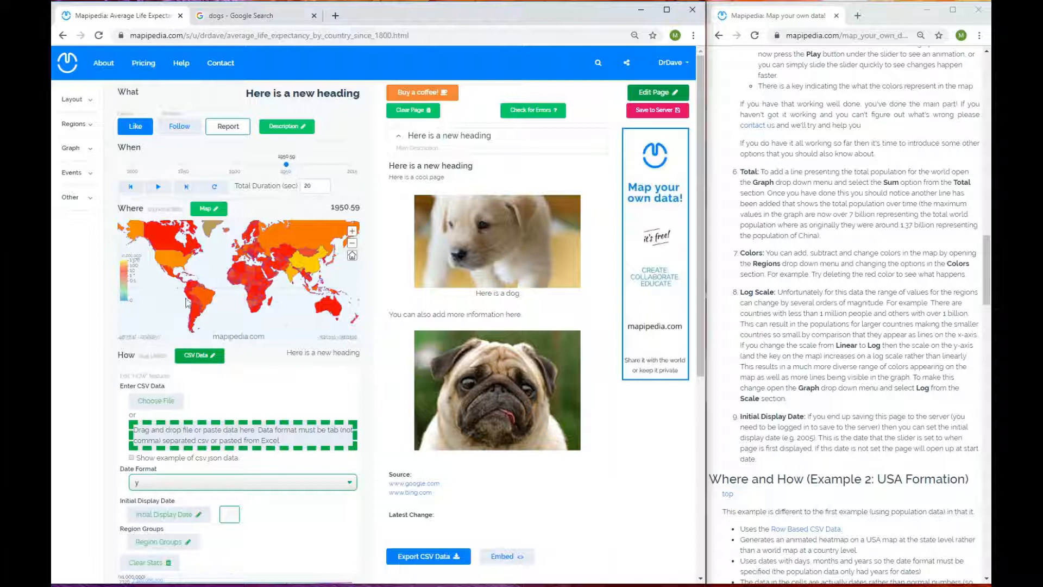
scroll(97, 381, down, 2)
click(228, 403)
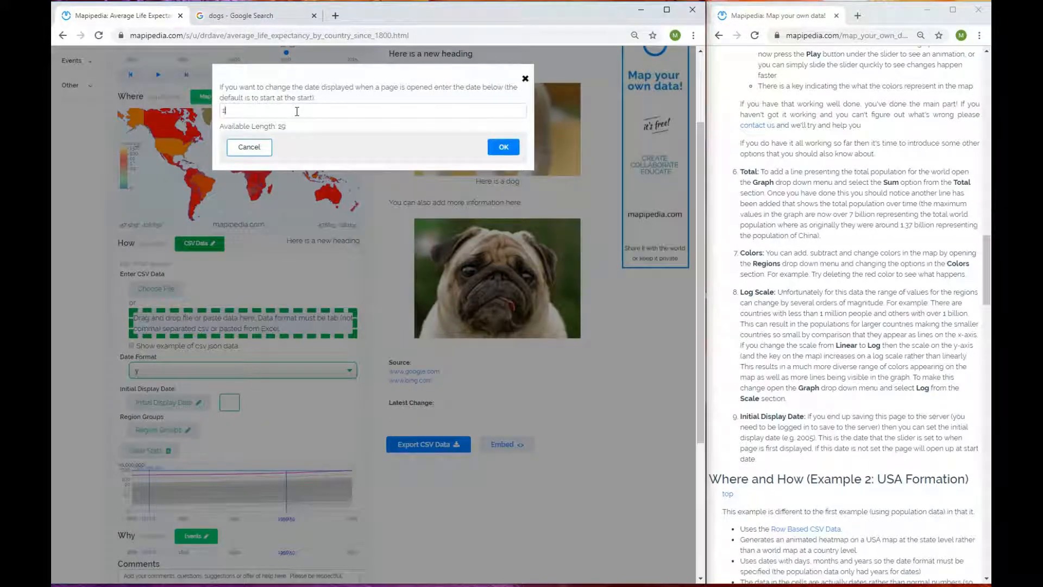
click(495, 151)
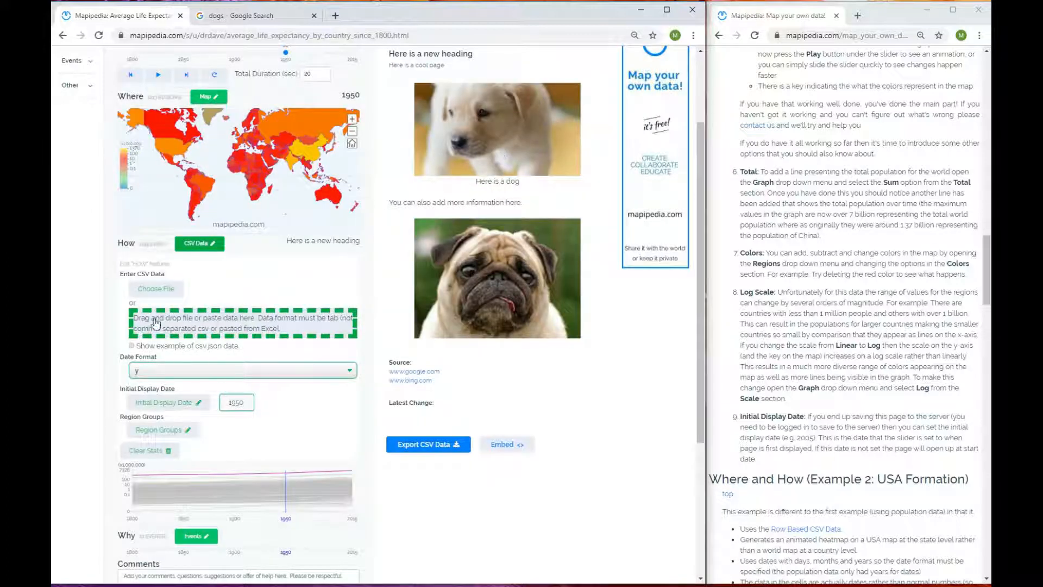
mouse_move(168, 320)
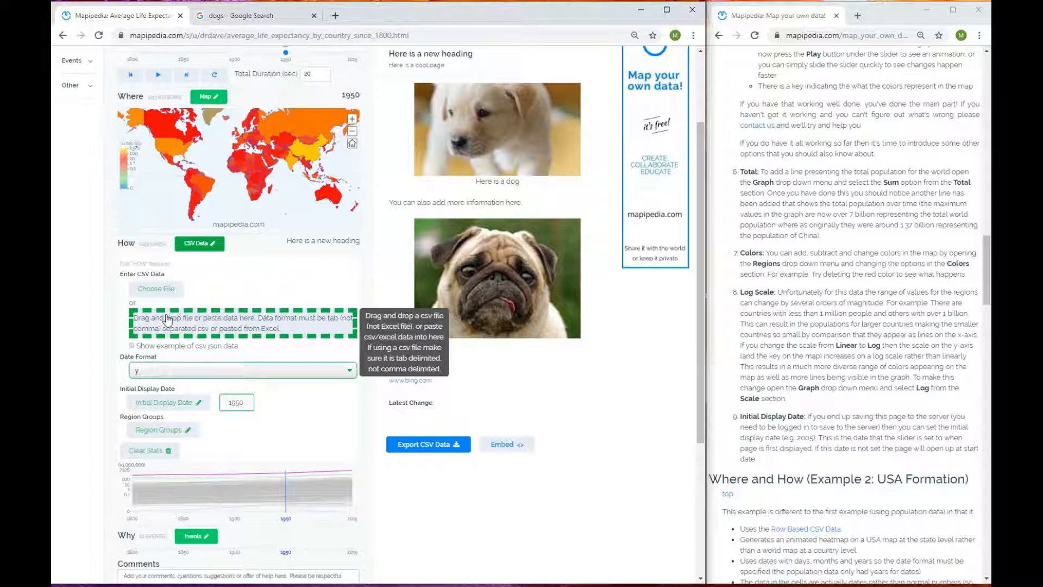
scroll(186, 262, up, 3)
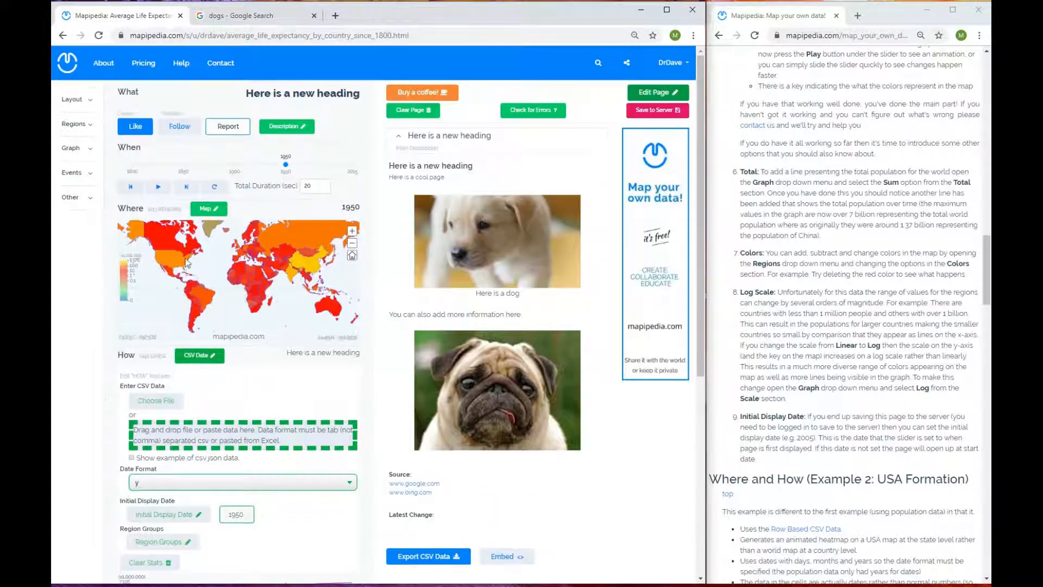
Read the instructions for Example 2: USA Formation, including how its data differs from the population example
scroll(405, 395, down, 3)
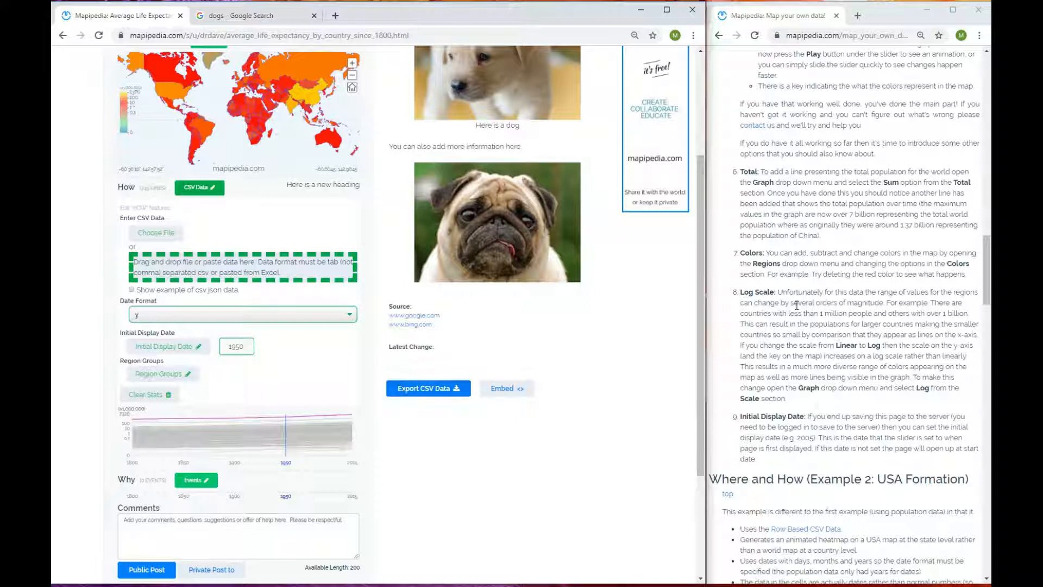
scroll(812, 314, up, 9)
scroll(813, 313, down, 15)
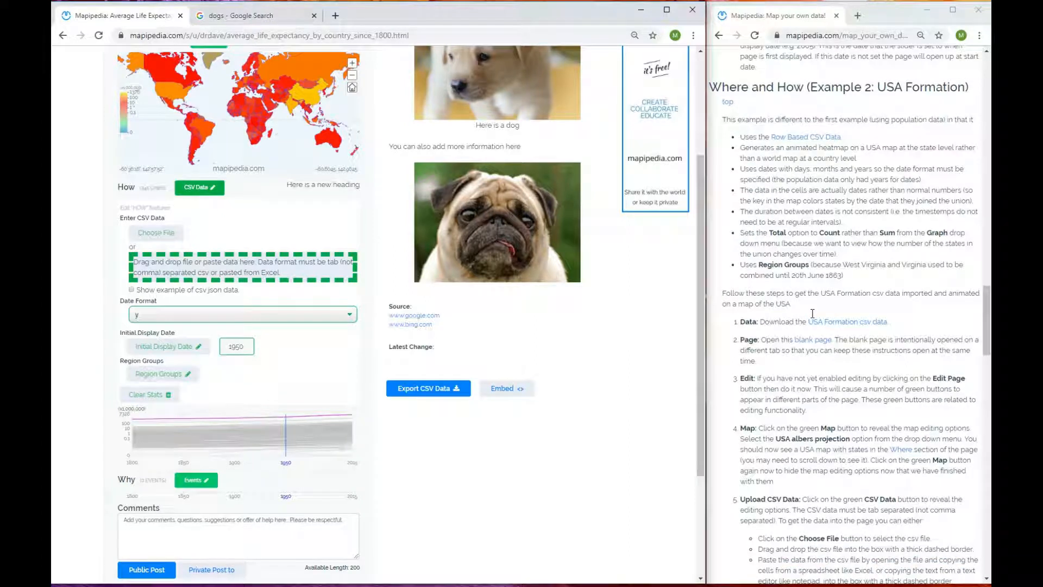
scroll(895, 246, up, 2)
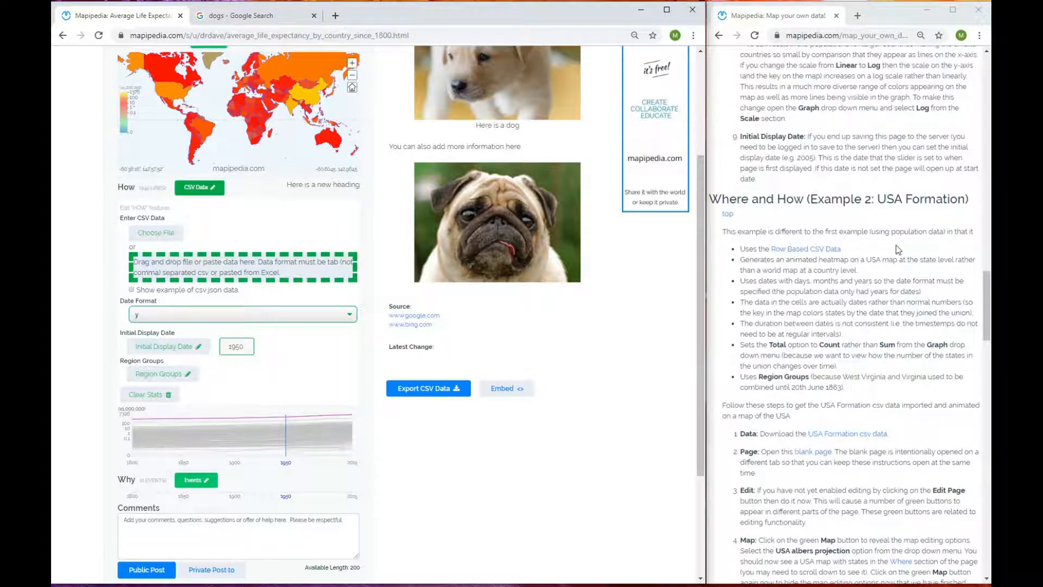
scroll(868, 279, down, 2)
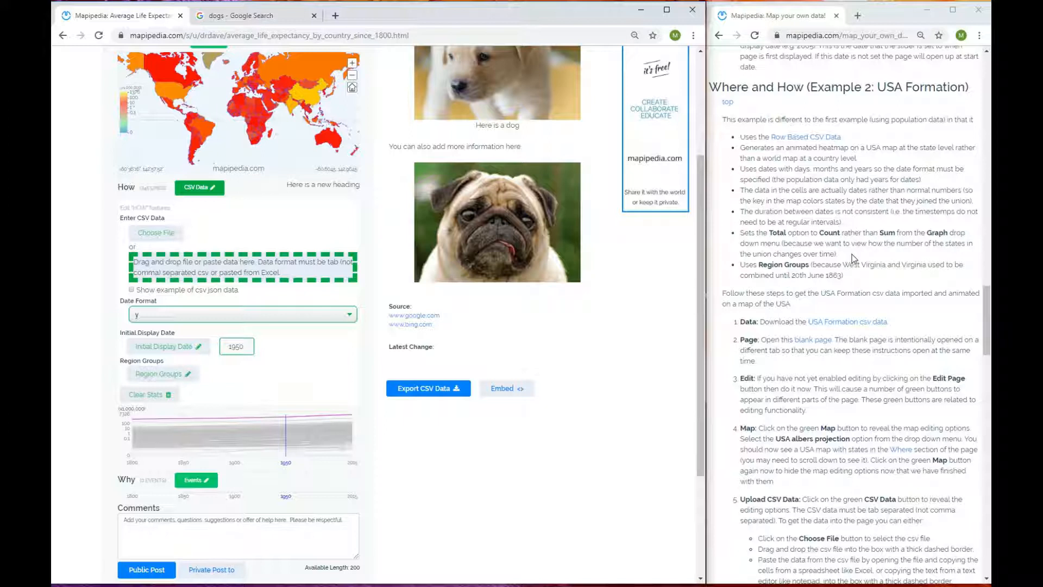
scroll(852, 257, down, 1)
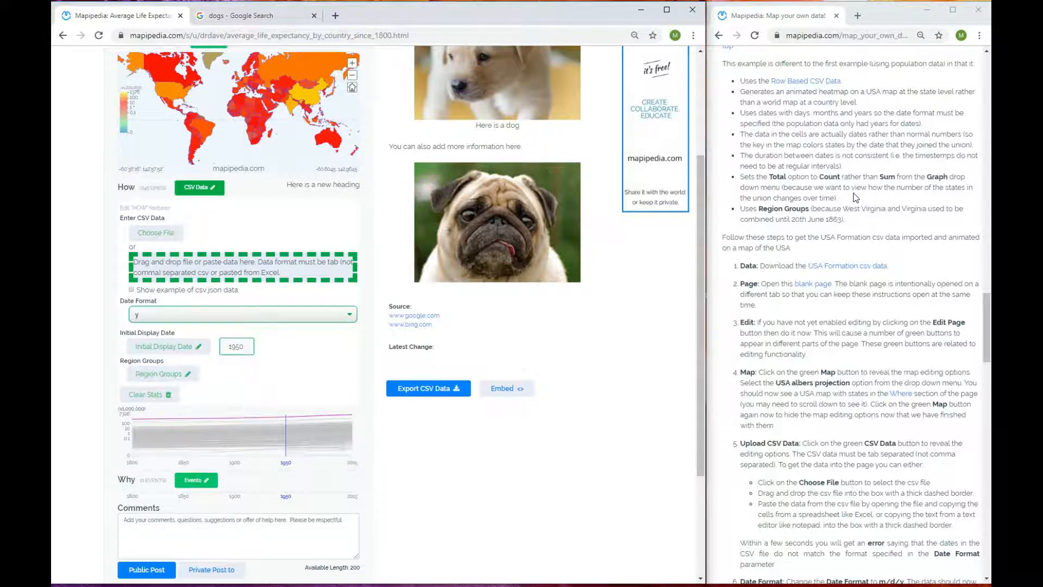
Clear all content from the population page and dismiss the date format message
scroll(614, 256, up, 3)
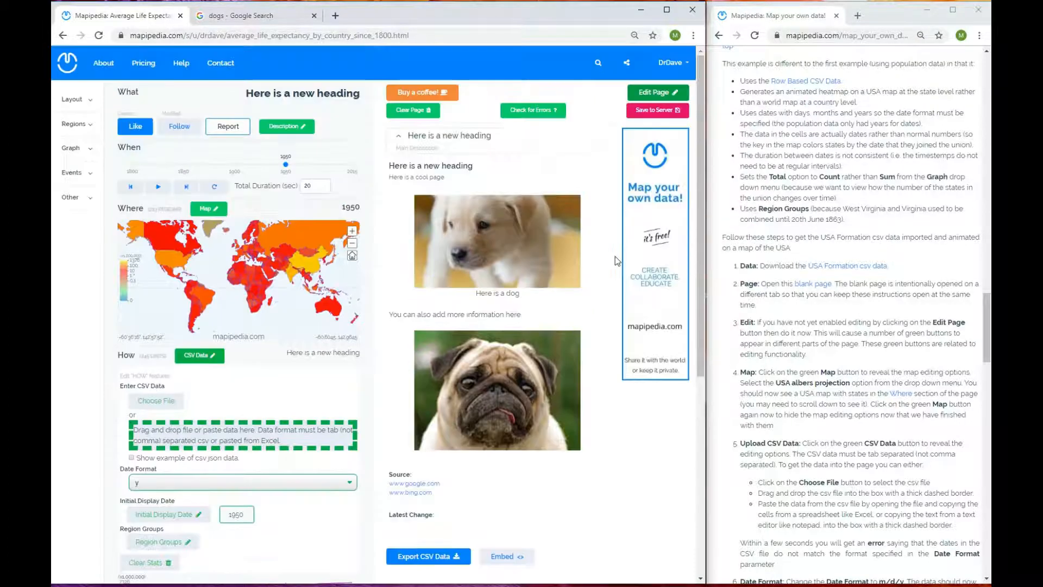
click(394, 112)
click(500, 115)
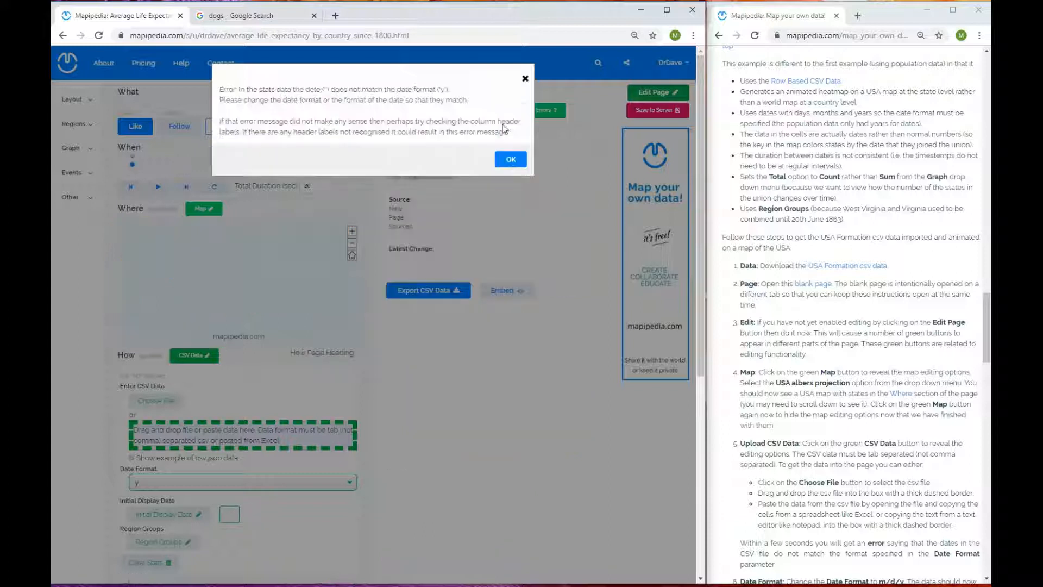
click(510, 162)
Download the USA Formation csv data from the instructions and open the file in Excel
scroll(763, 334, down, 2)
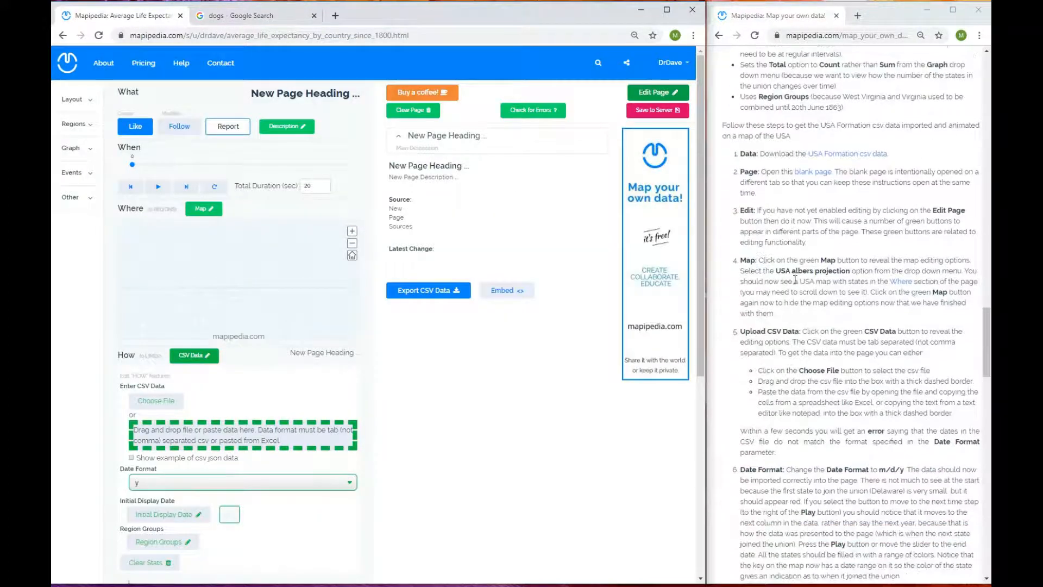
click(840, 156)
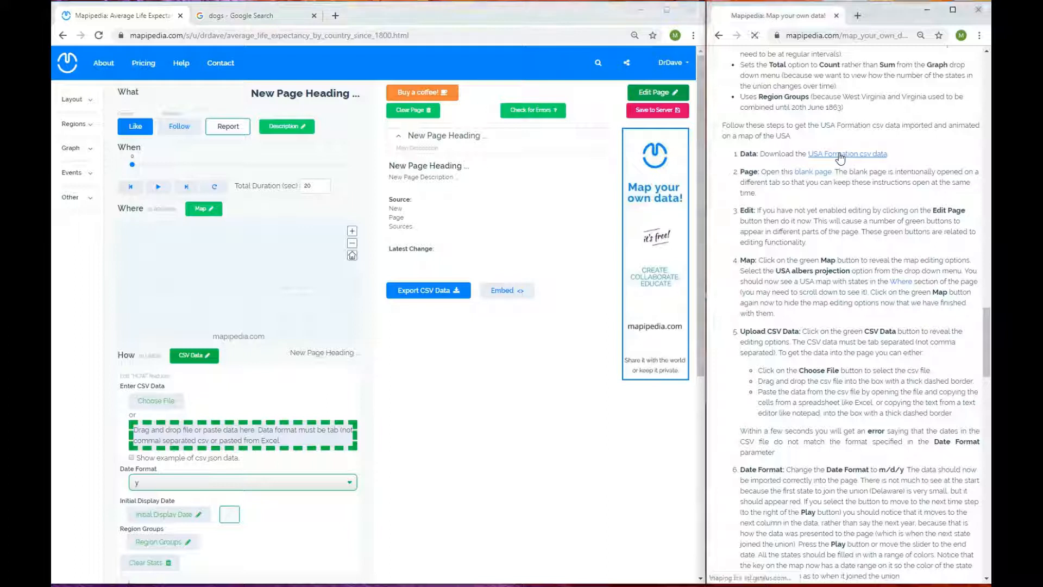
click(761, 568)
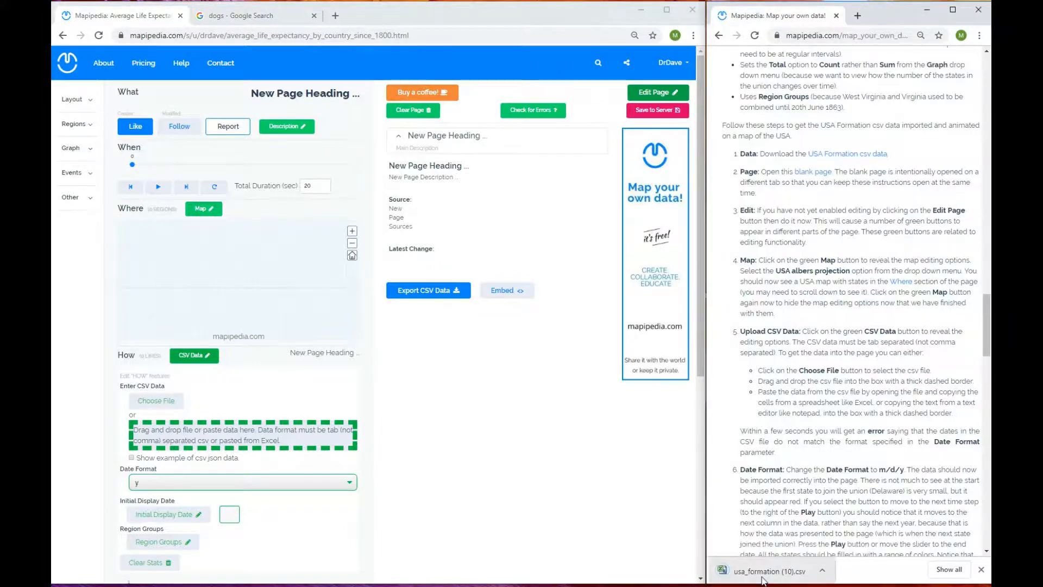
Widen columns A to D of the USA formation sheet so the state names and dates fit
drag(175, 147, 189, 147)
double_click(262, 146)
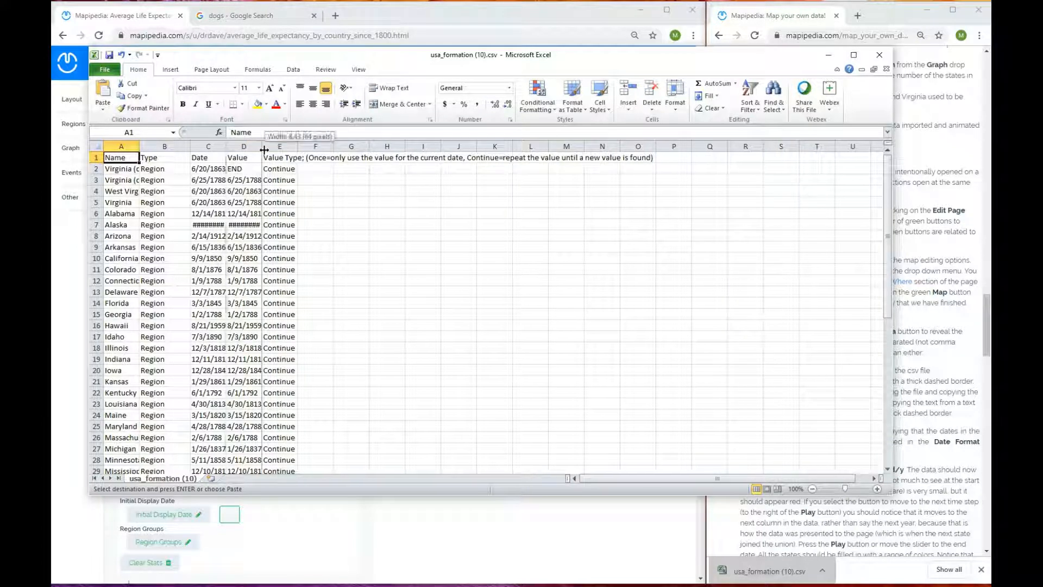
drag(140, 147, 149, 146)
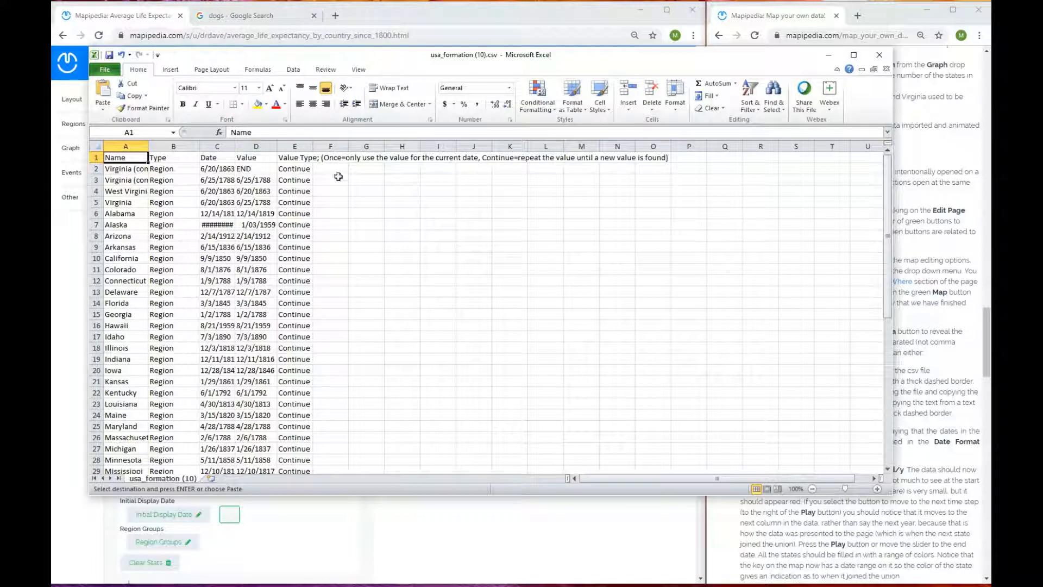
double_click(234, 147)
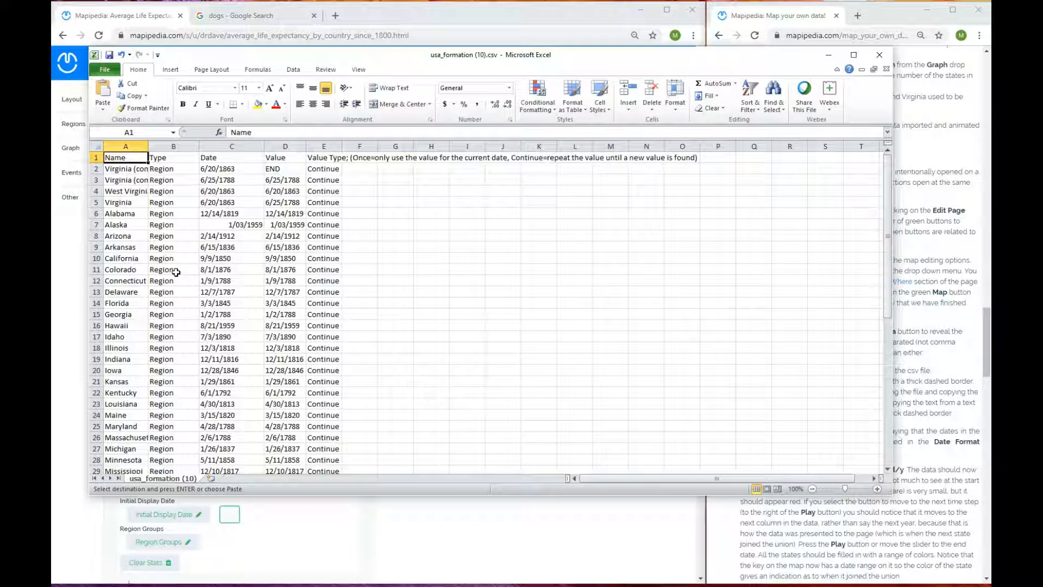
drag(147, 146, 183, 148)
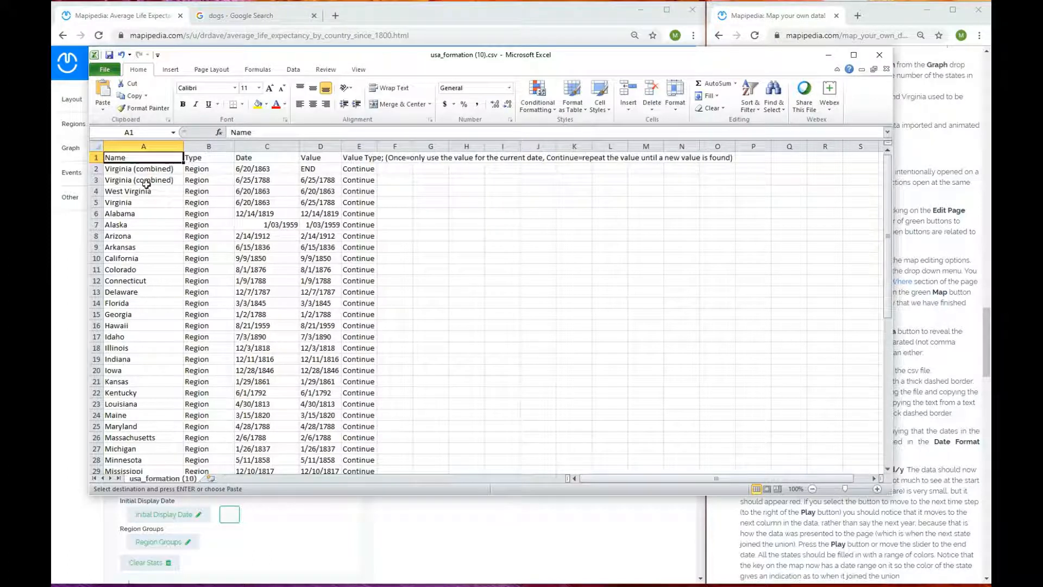
Examine the name entries for Virginia (combined), West Virginia and Virginia and the start date of the combined region
click(145, 183)
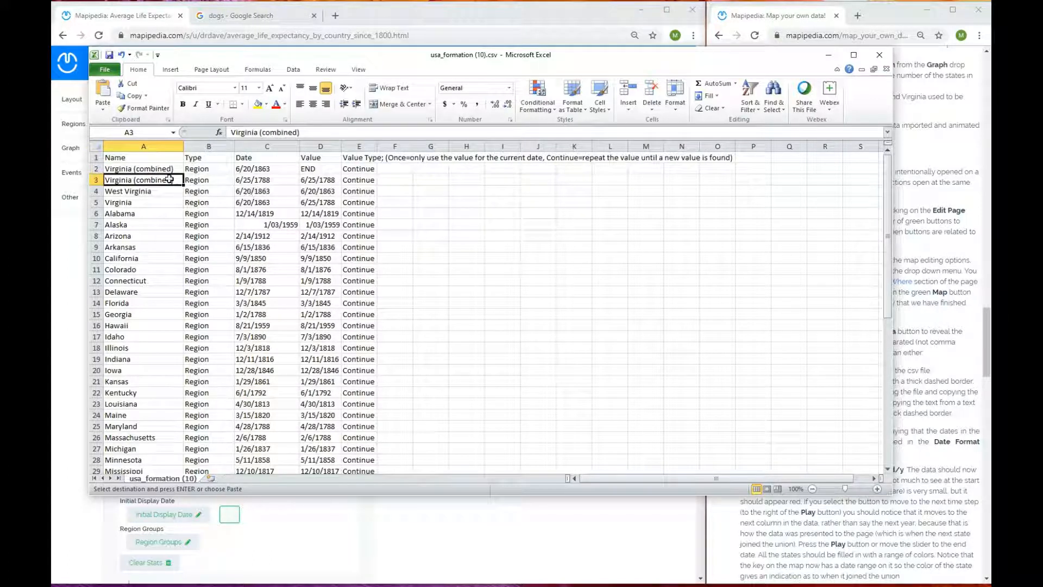
click(153, 169)
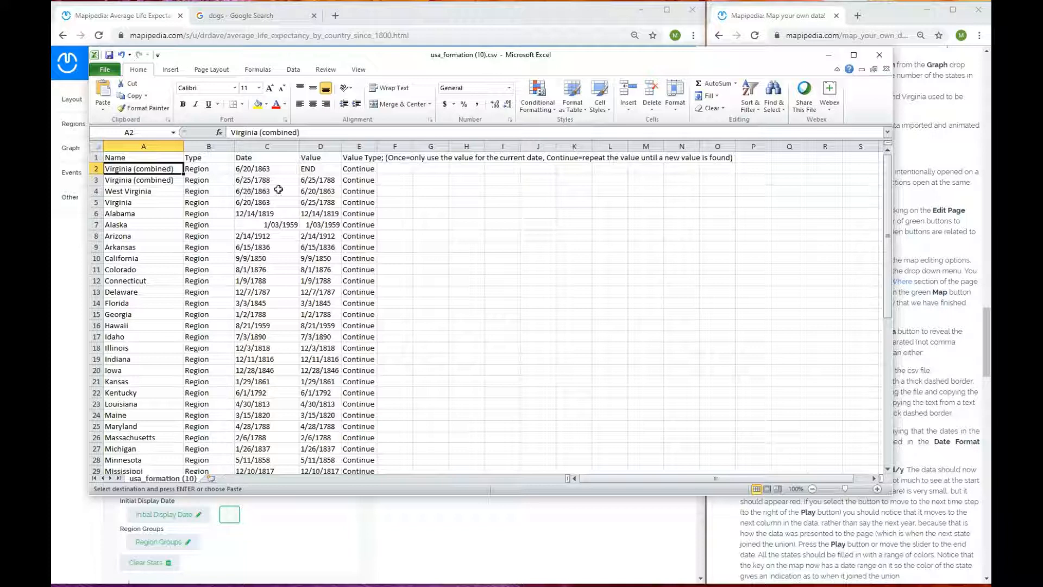
click(260, 181)
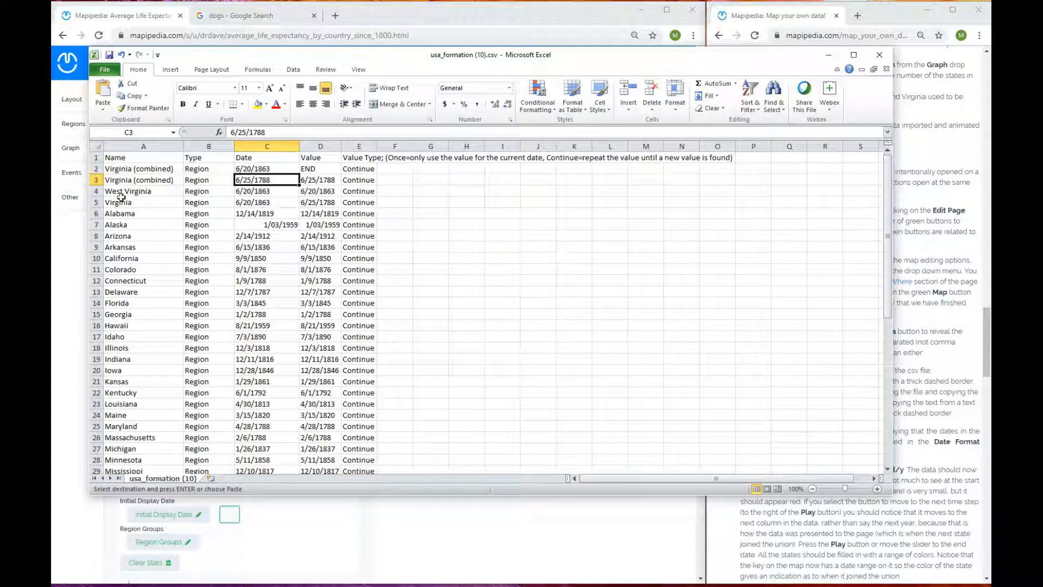
click(127, 180)
click(130, 191)
click(132, 203)
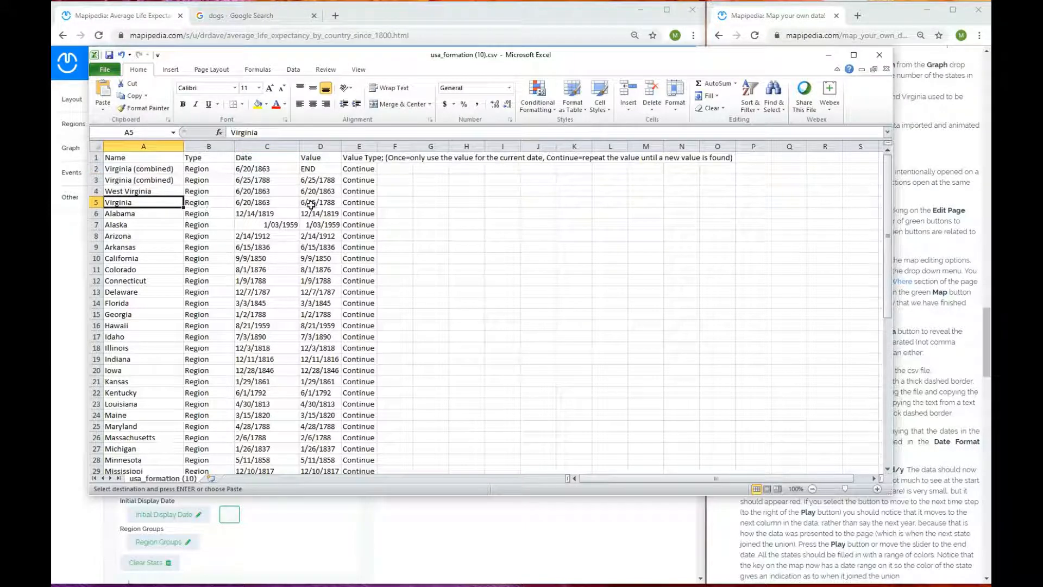
Compare the dates and values of the Virginia (combined) rows with the dates of West Virginia and Virginia
click(262, 171)
click(308, 171)
click(273, 171)
click(304, 171)
click(283, 170)
click(330, 183)
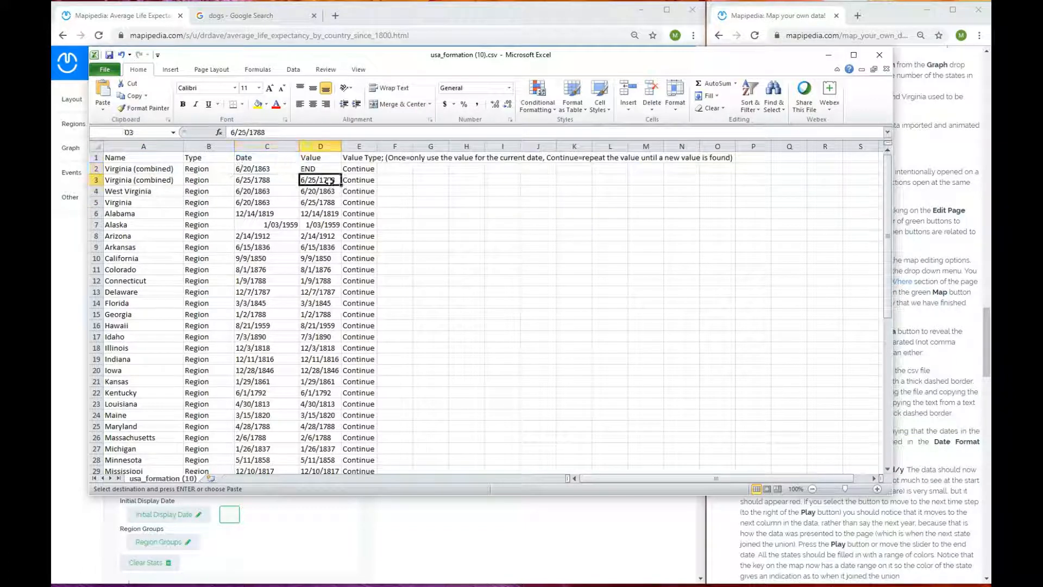
click(254, 183)
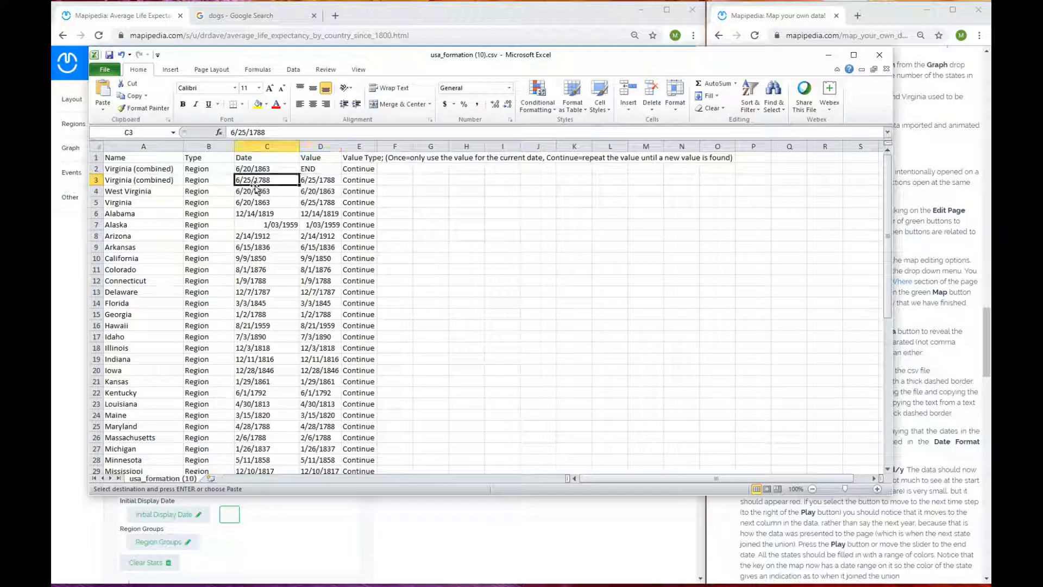
click(255, 192)
click(255, 201)
click(258, 194)
click(256, 202)
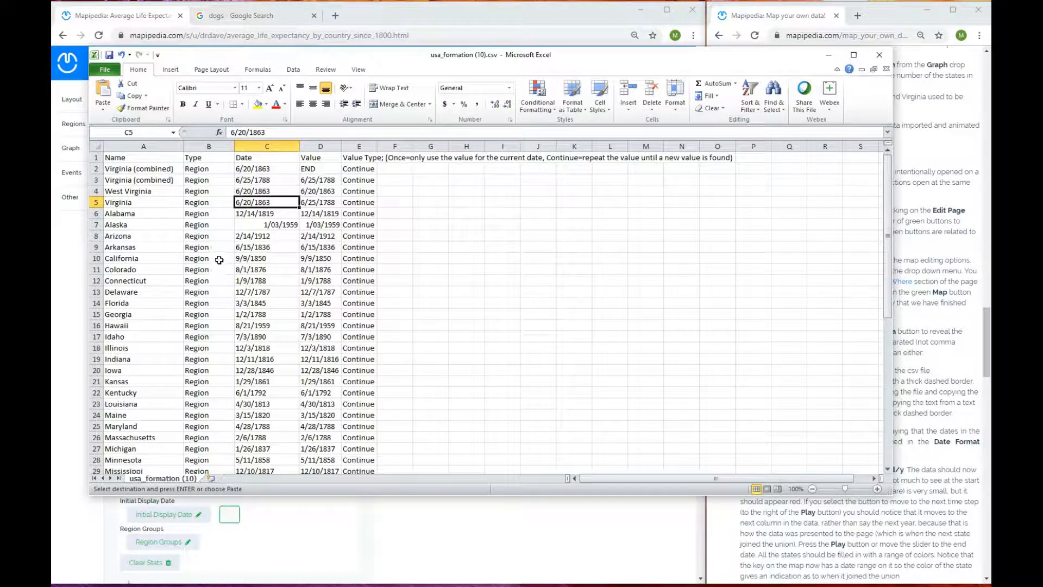
Examine the names, dates and values of the remaining state rows in the USA formation sheet, then return to the Mapipedia page
scroll(219, 260, down, 7)
click(140, 280)
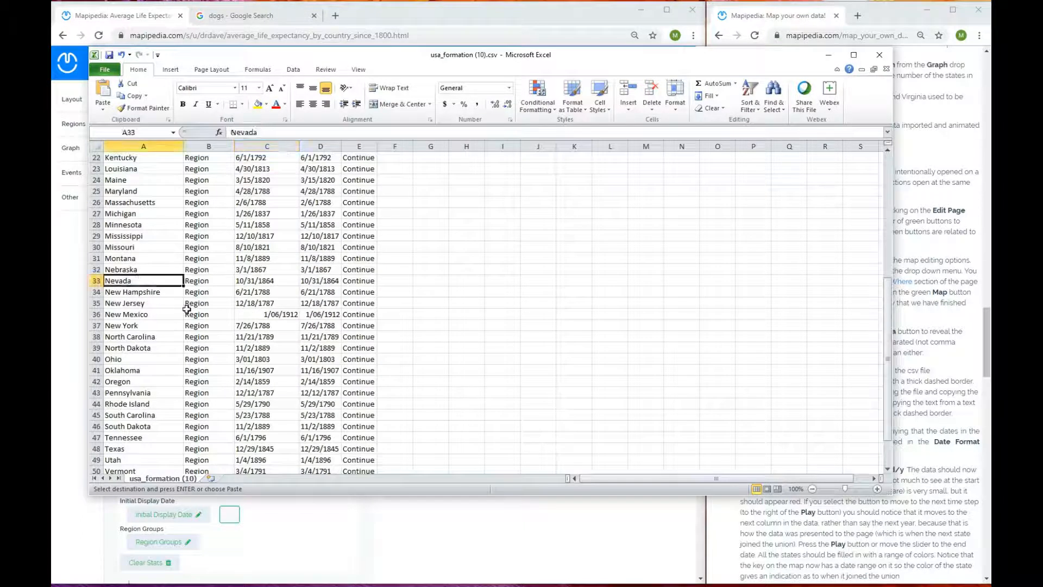
click(261, 280)
scroll(242, 321, down, 7)
scroll(242, 322, up, 14)
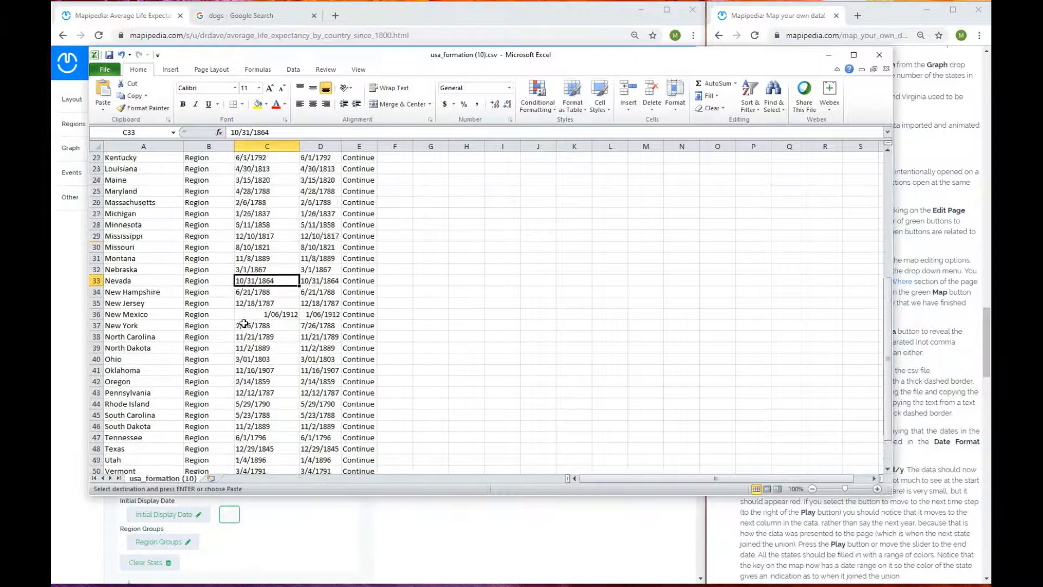
click(317, 180)
click(308, 260)
click(311, 279)
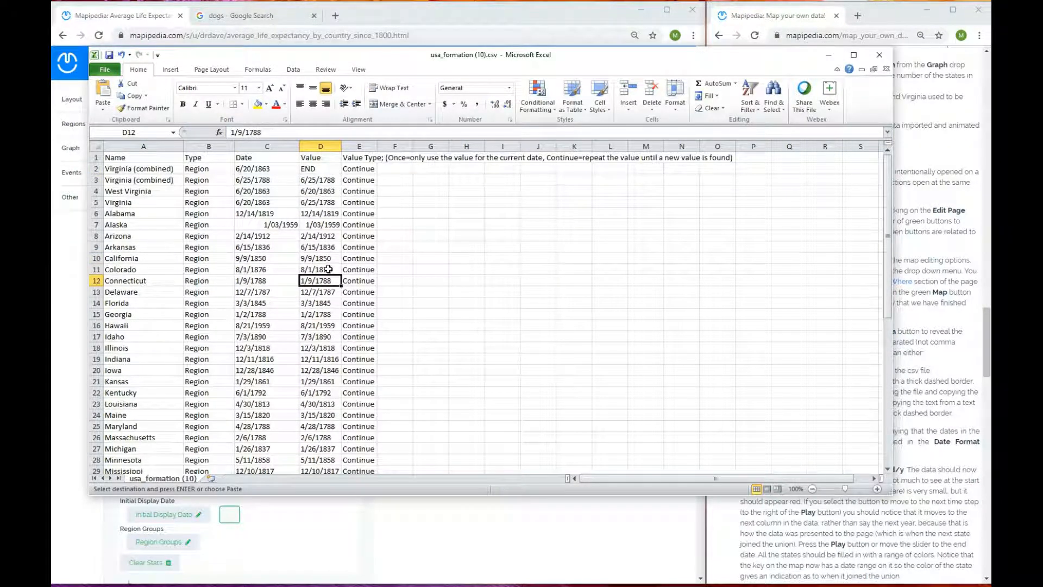
click(827, 54)
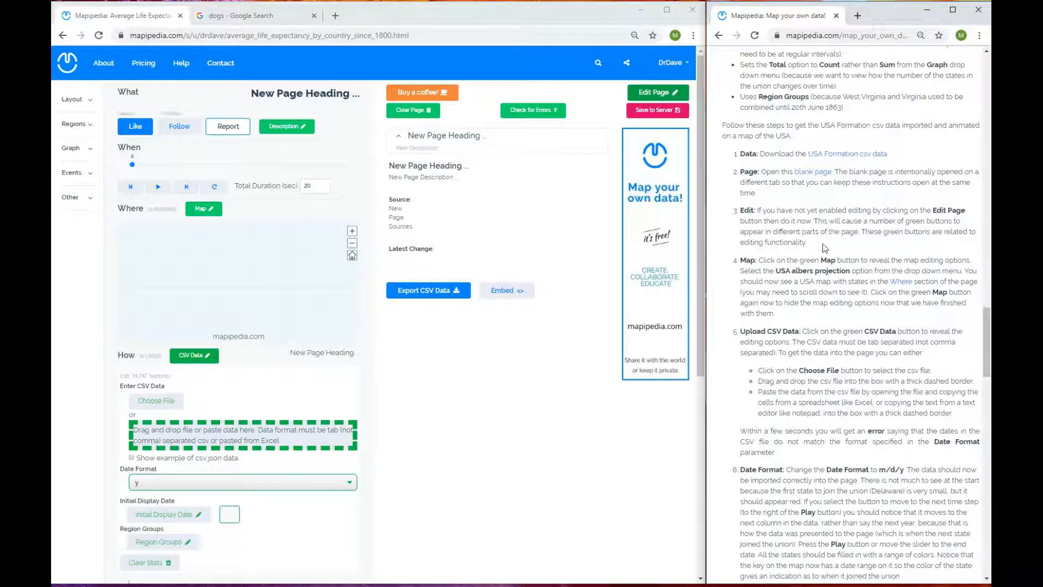
Reveal the map editing options and select the USA albers projection as the page's map
scroll(825, 248, down, 3)
click(203, 209)
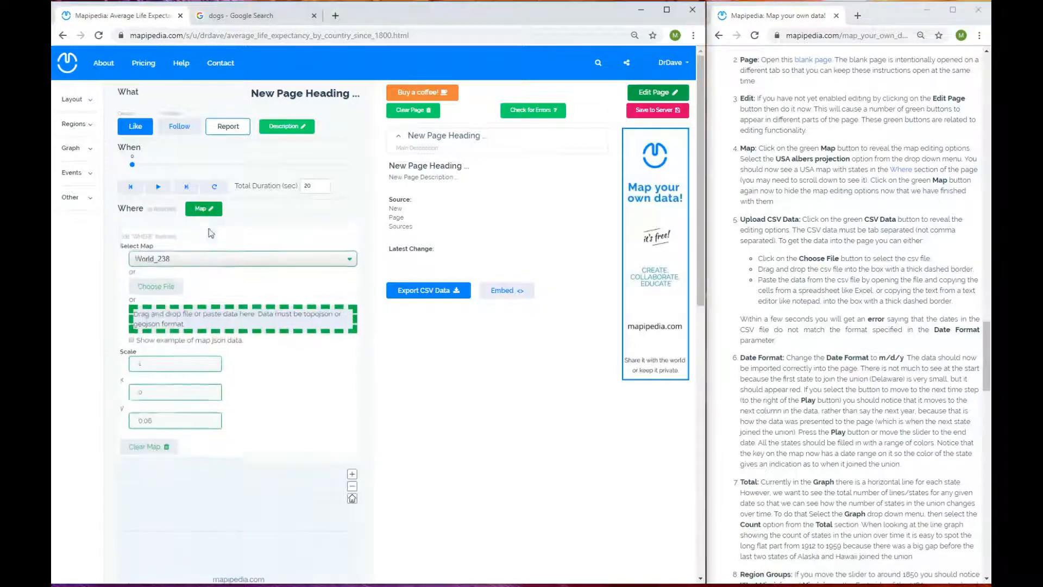
click(217, 253)
drag(352, 278, 353, 435)
click(172, 359)
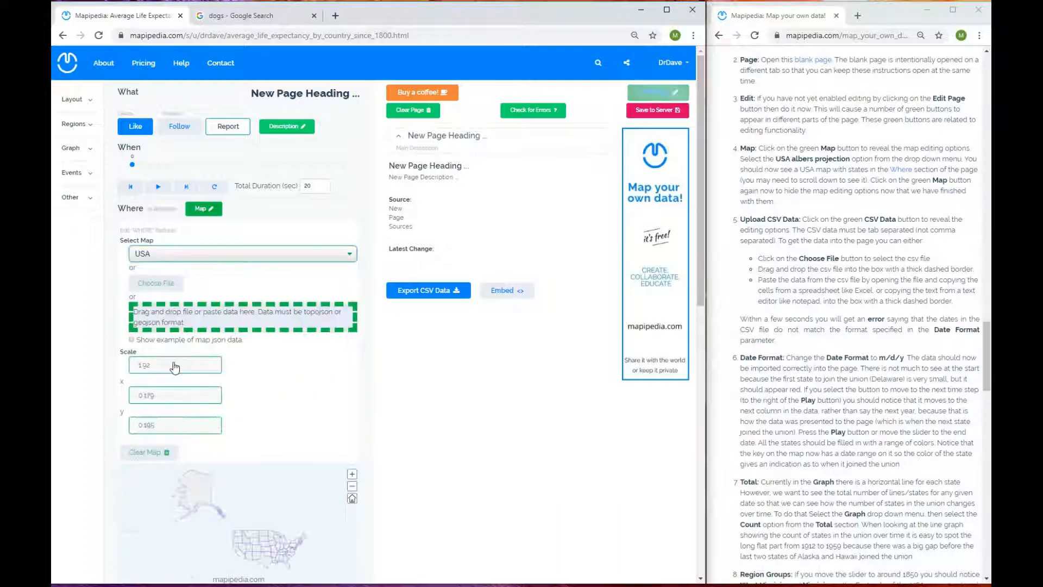
click(350, 255)
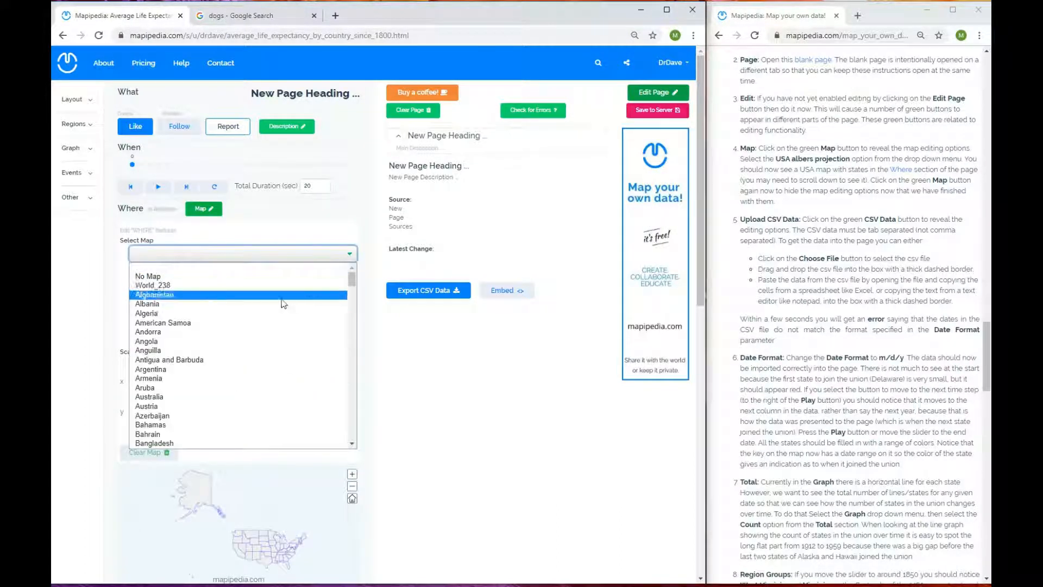
drag(352, 276, 296, 429)
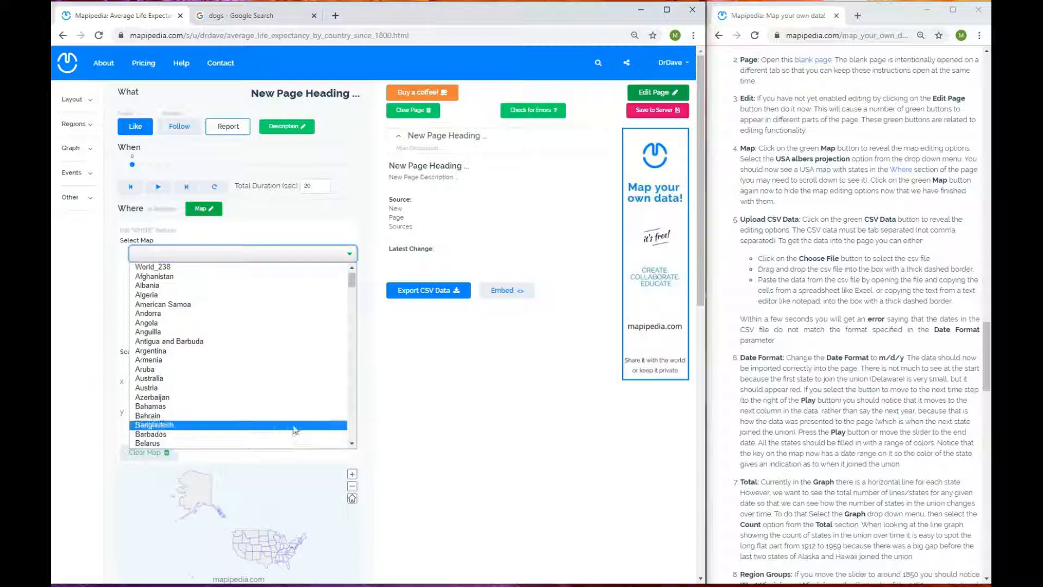
drag(353, 279, 353, 443)
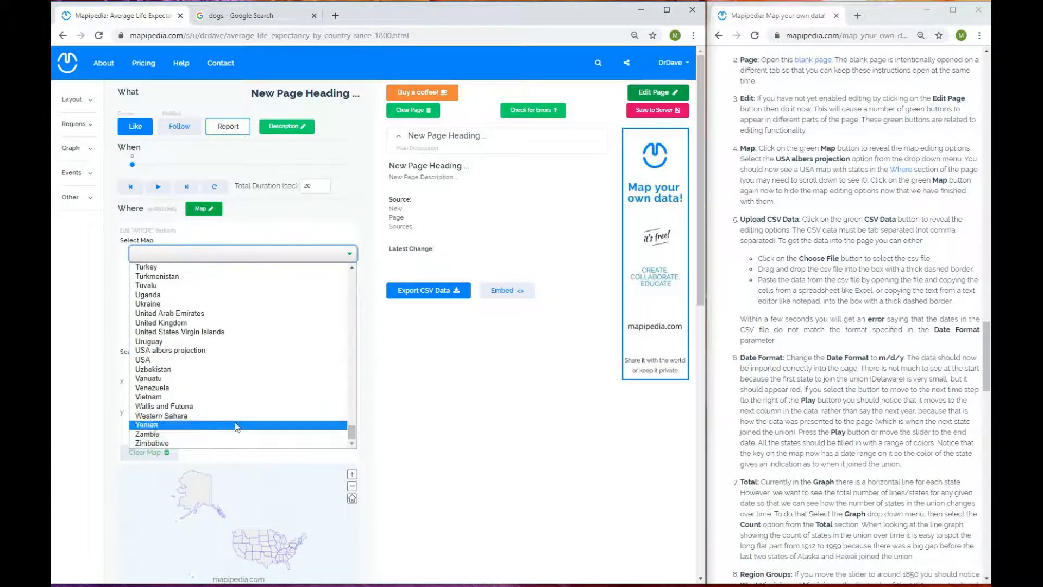
click(193, 351)
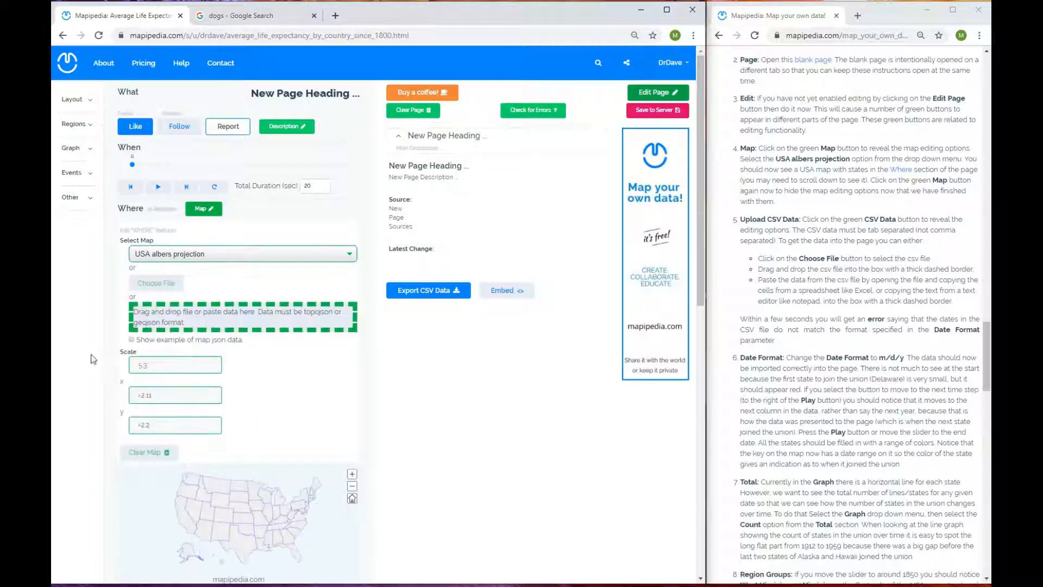
Copy all the USA formation data from Excel, hide the map editing options, and paste the data into the page's CSV data box
scroll(94, 359, down, 1)
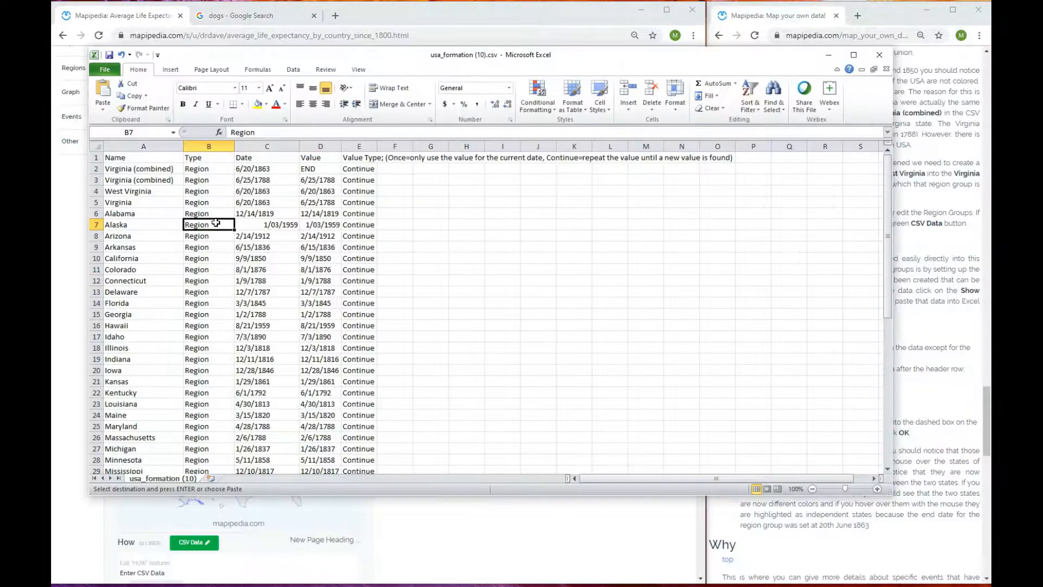
key(ctrl+a)
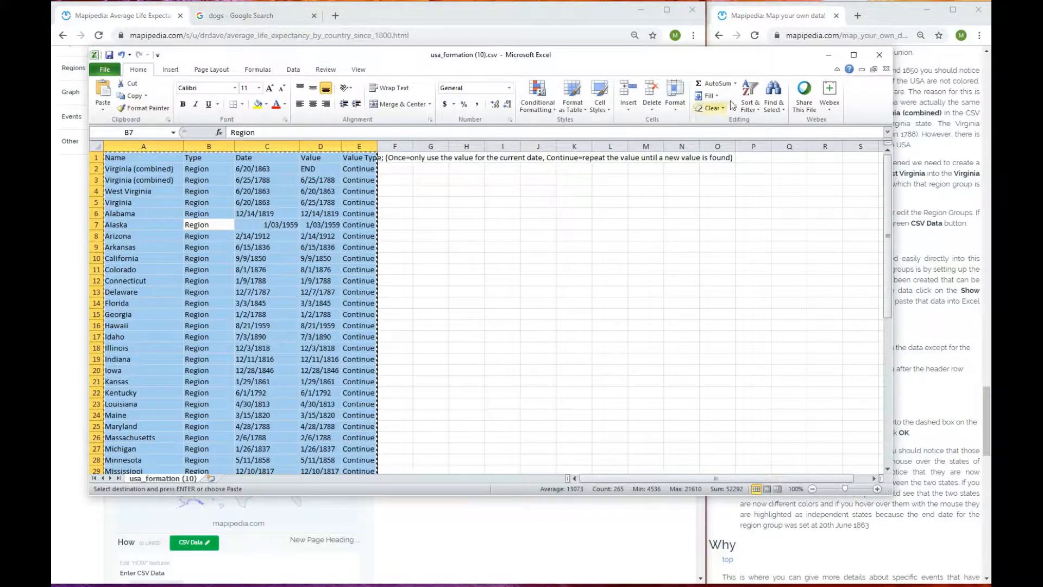
click(827, 55)
click(206, 266)
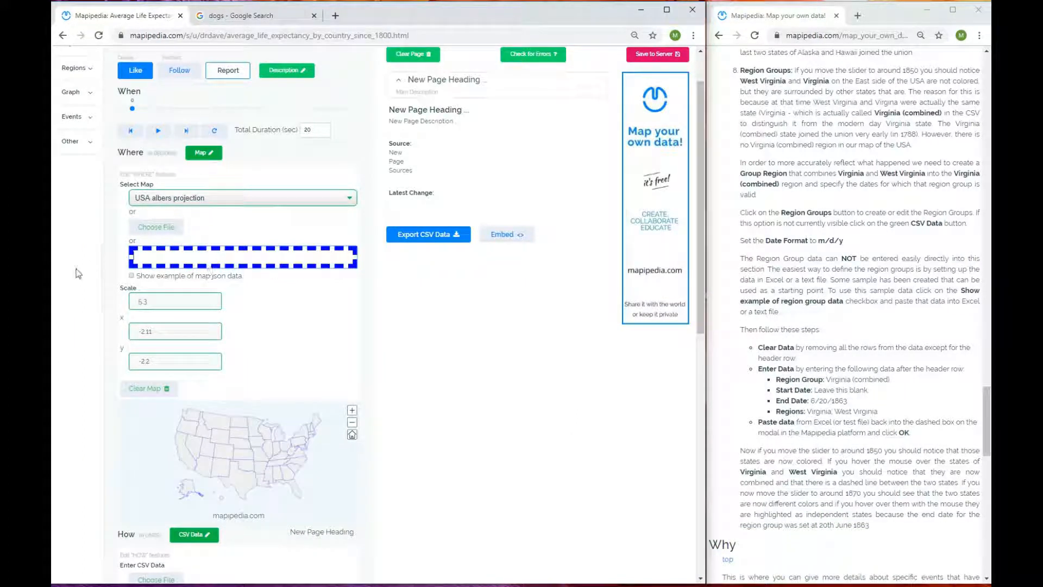
click(203, 154)
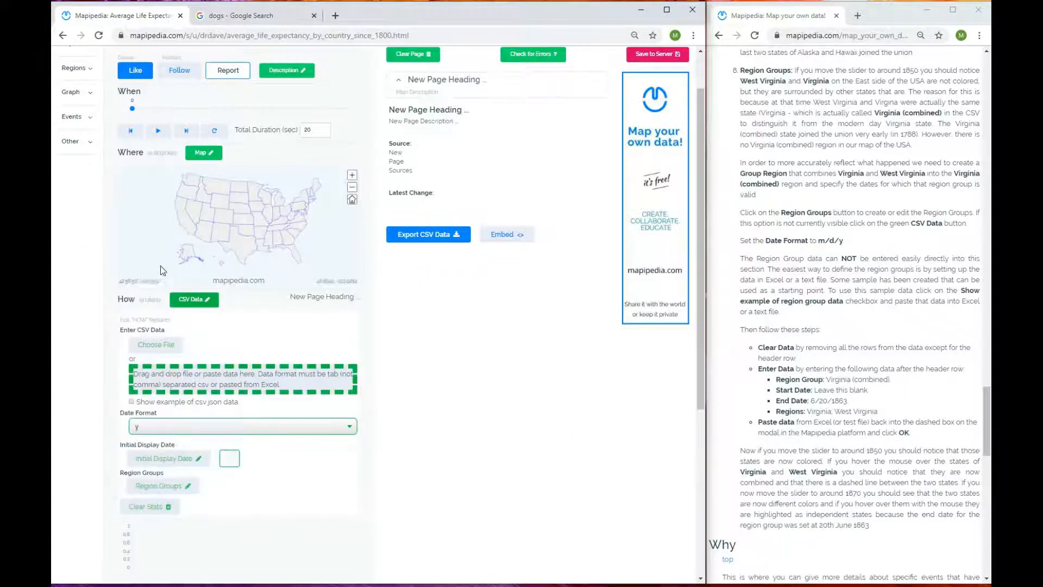
click(177, 379)
key(ctrl+v)
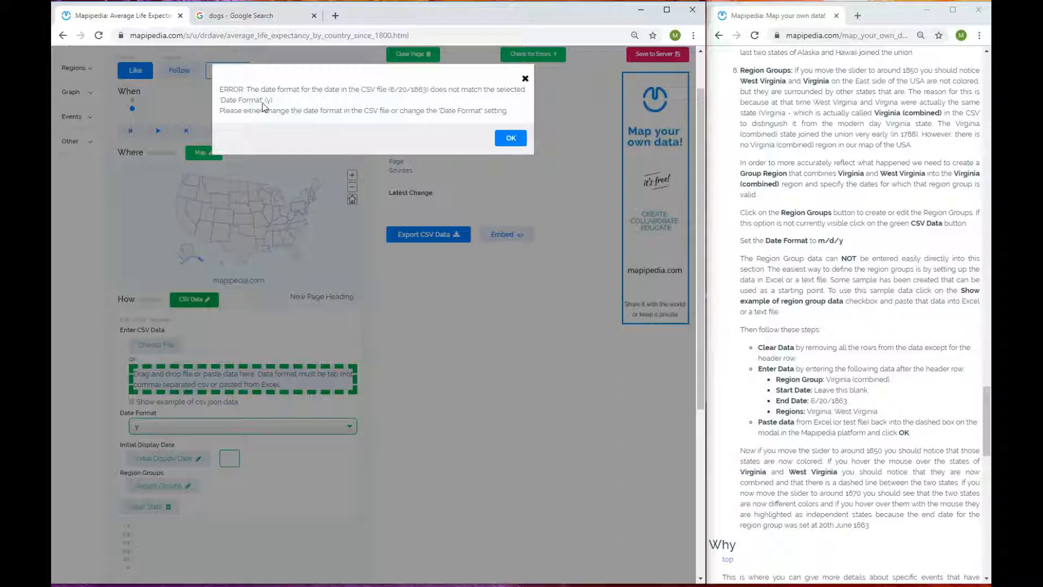
click(511, 137)
Set the CSV data's date format to m/d/y
scroll(376, 412, down, 1)
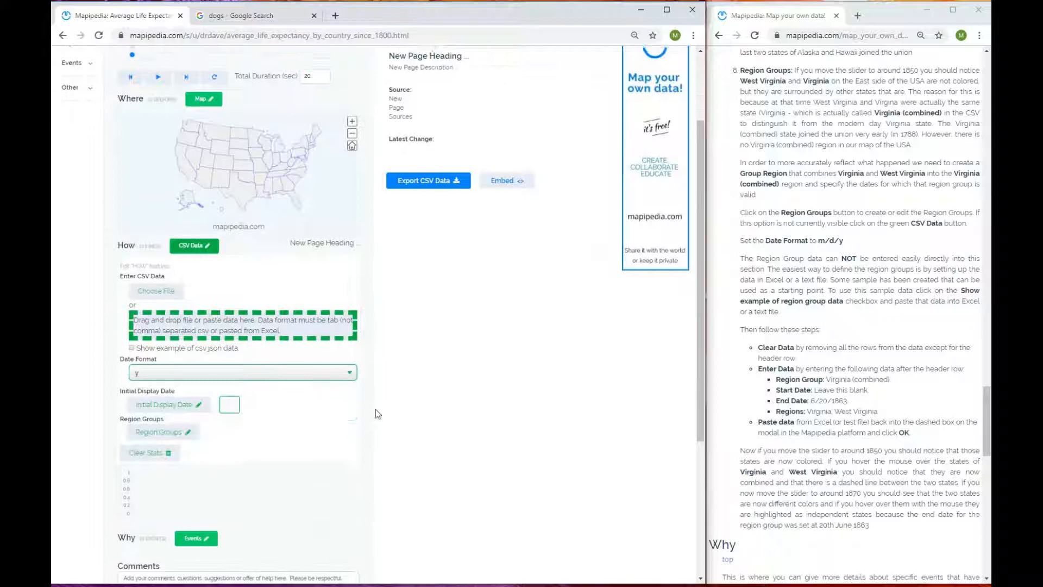
click(349, 371)
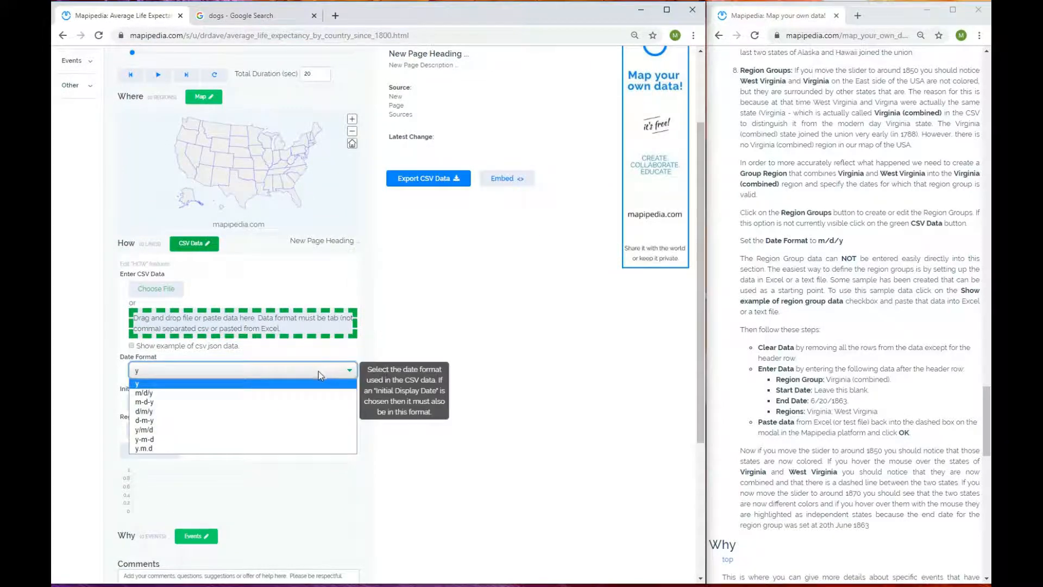
click(352, 370)
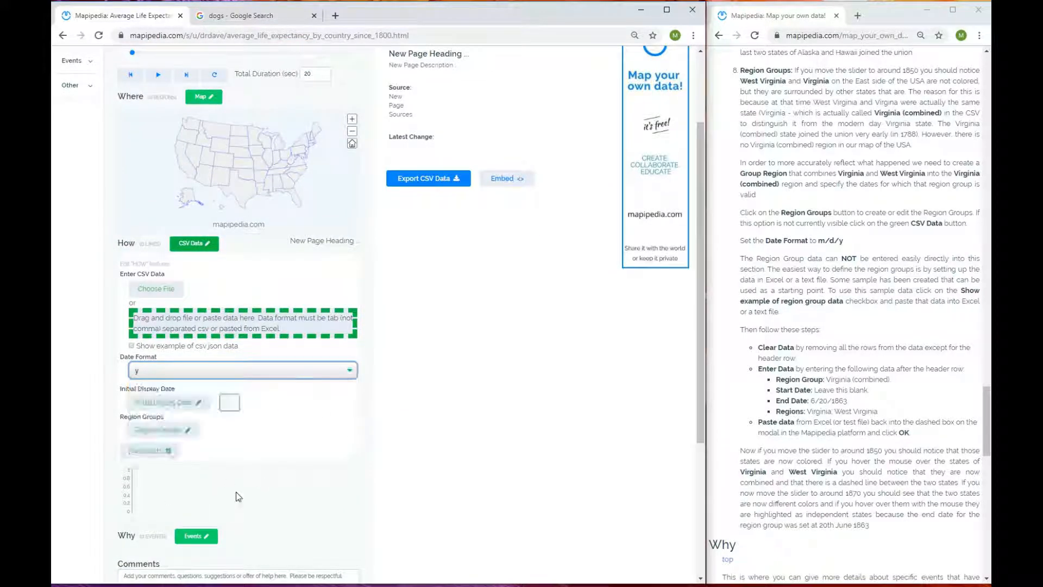
click(350, 372)
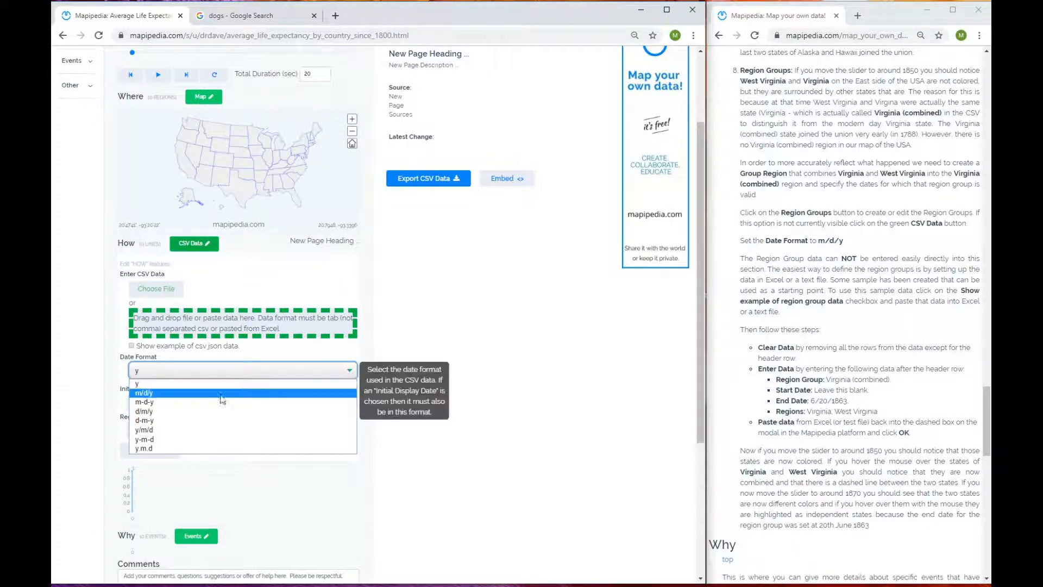
click(154, 393)
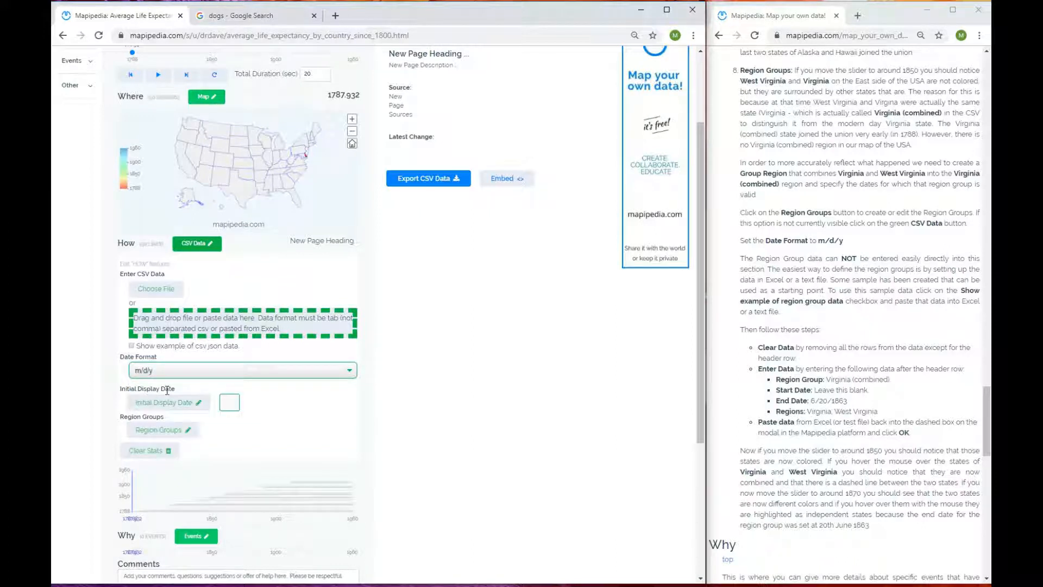
Move the time slider to the end date and back to about 1790 to examine how the states are colored
mouse_move(305, 157)
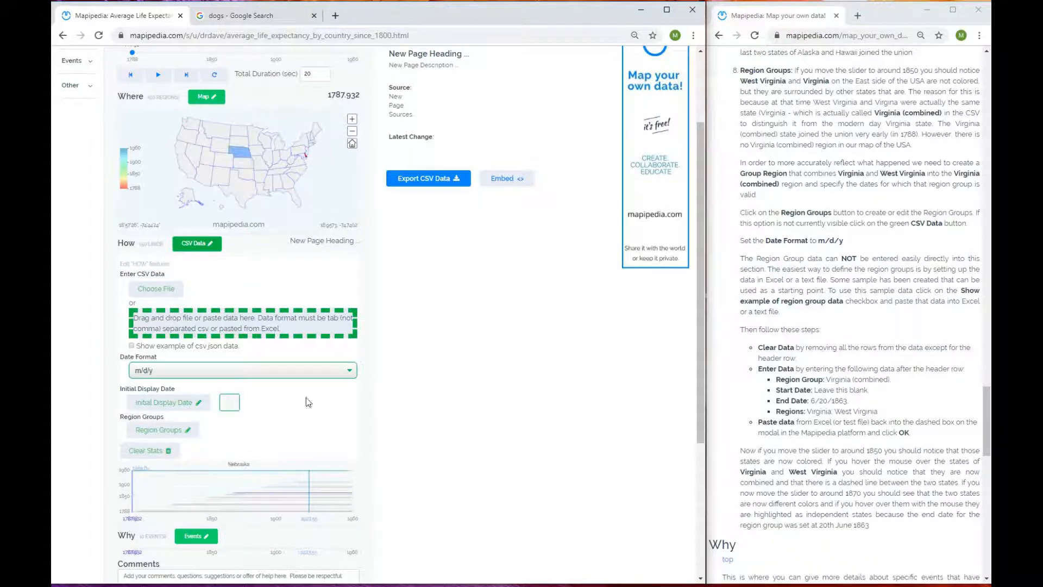
drag(134, 54, 352, 53)
mouse_move(353, 56)
mouse_down()
mouse_move(250, 53)
mouse_move(352, 52)
mouse_up()
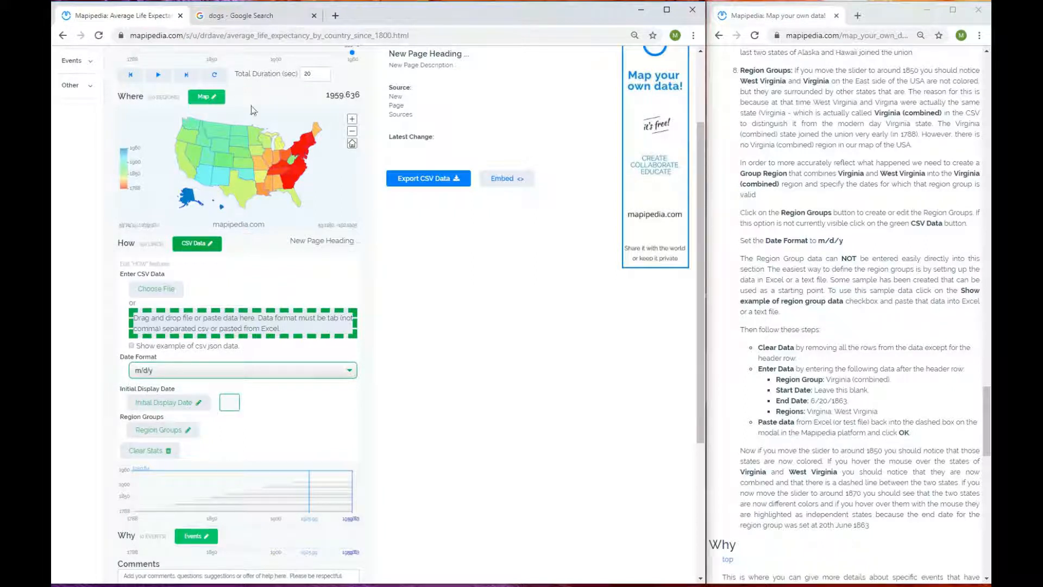
drag(352, 53, 321, 55)
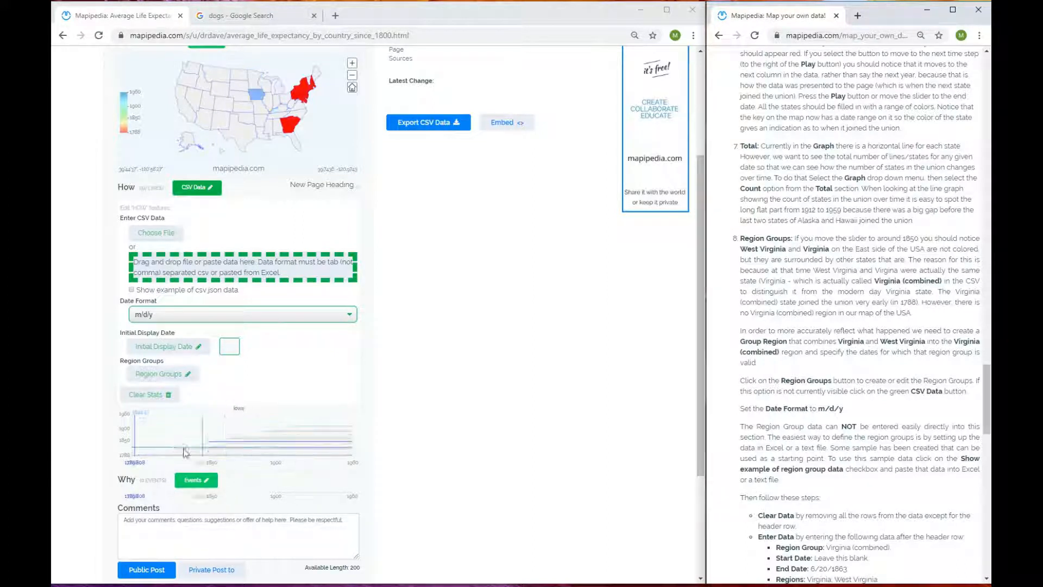
Set the graph's Total option to Count, comparing it with Off, and close the graph options
scroll(63, 250, up, 3)
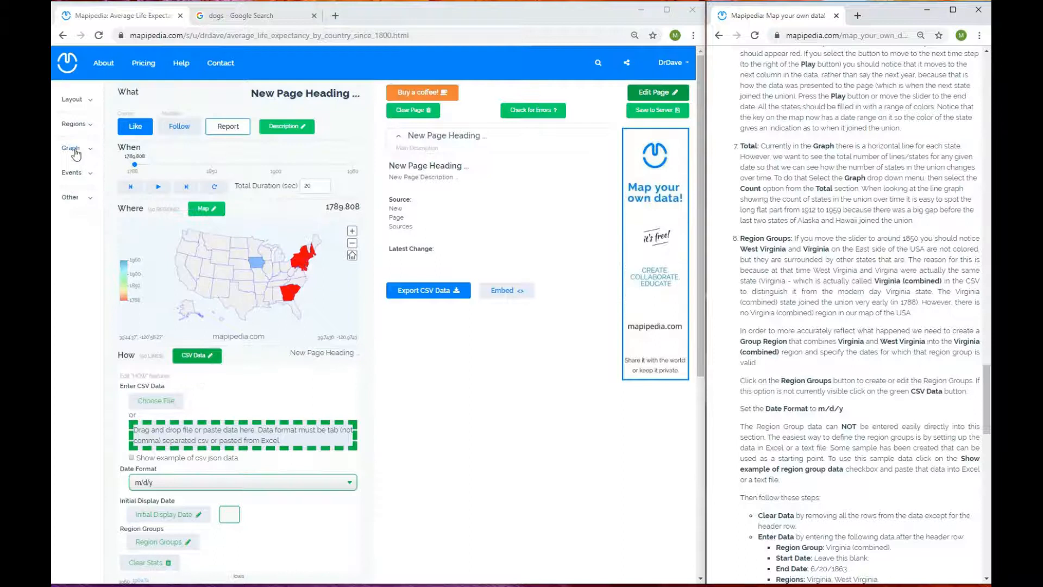
click(72, 148)
scroll(76, 286, down, 3)
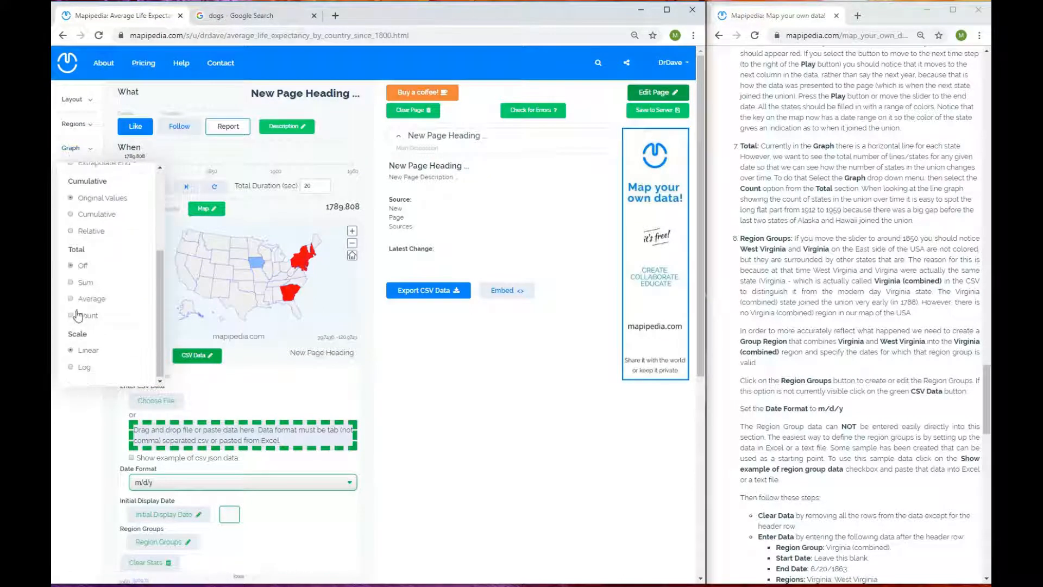
click(76, 318)
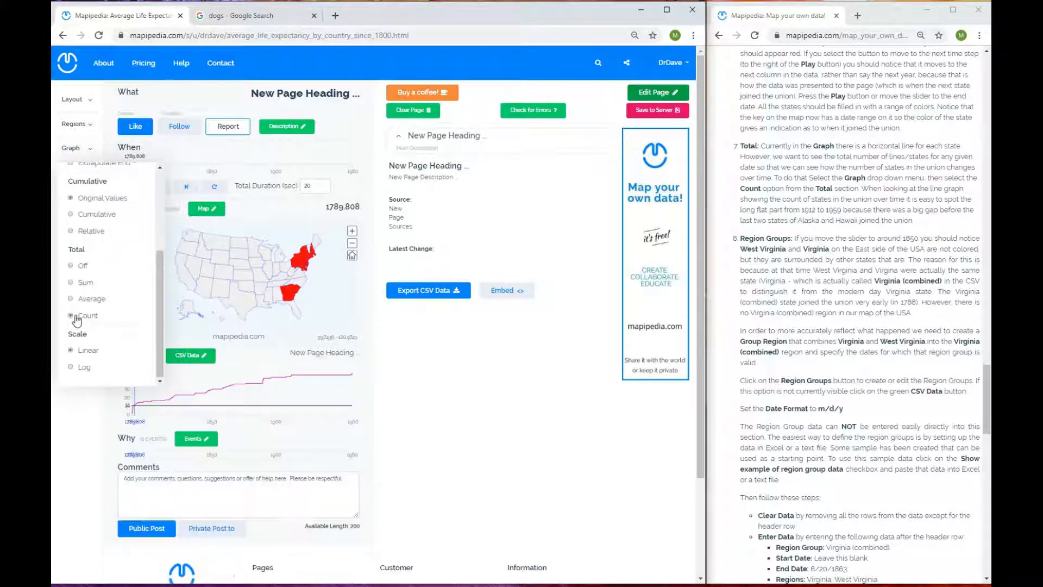
click(83, 267)
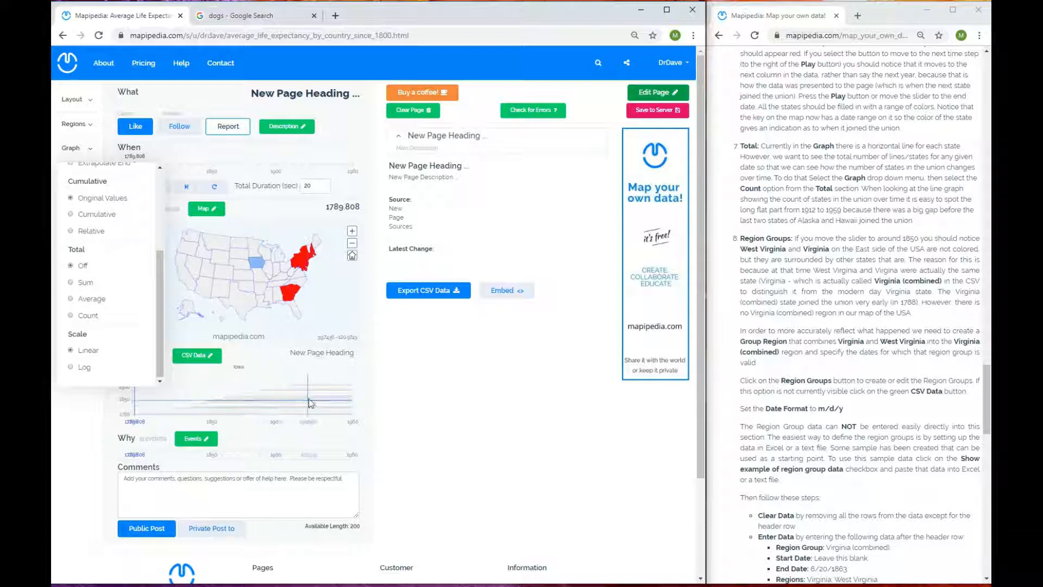
click(86, 317)
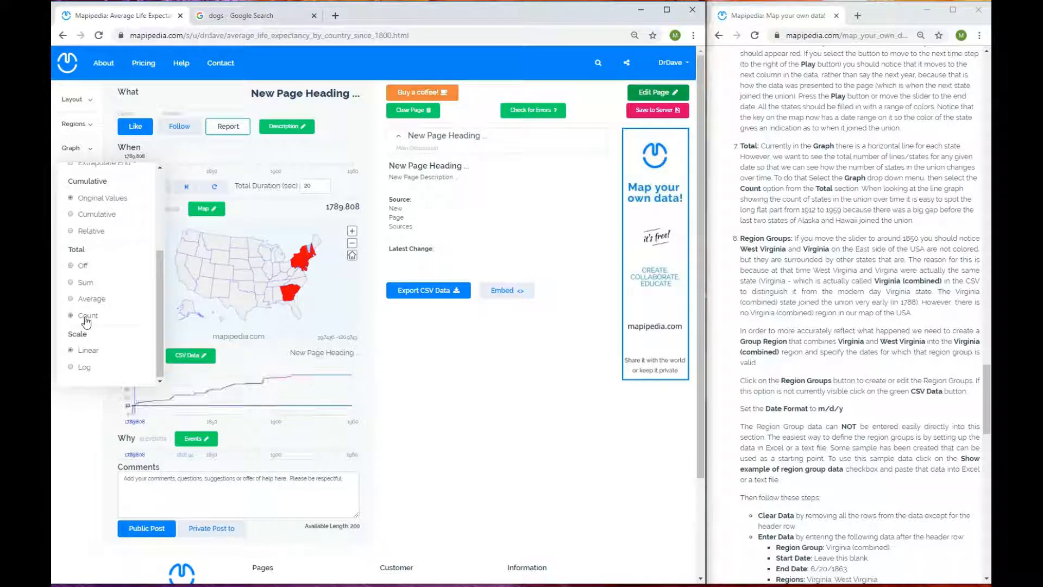
click(79, 402)
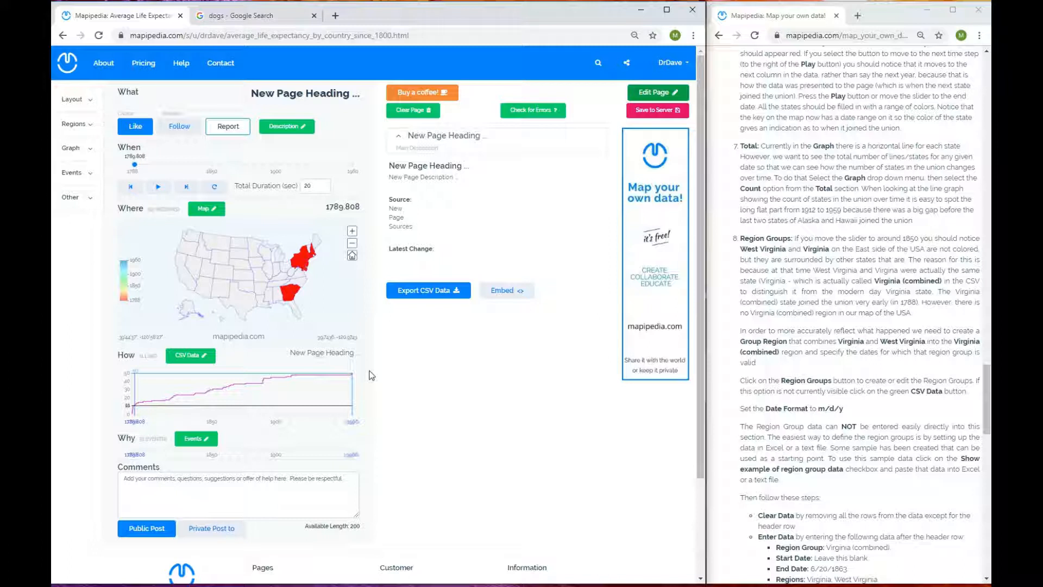
Read the Region Groups instructions and examine Virginia and West Virginia on the map with the time slider between about 1863 and 1867
click(792, 331)
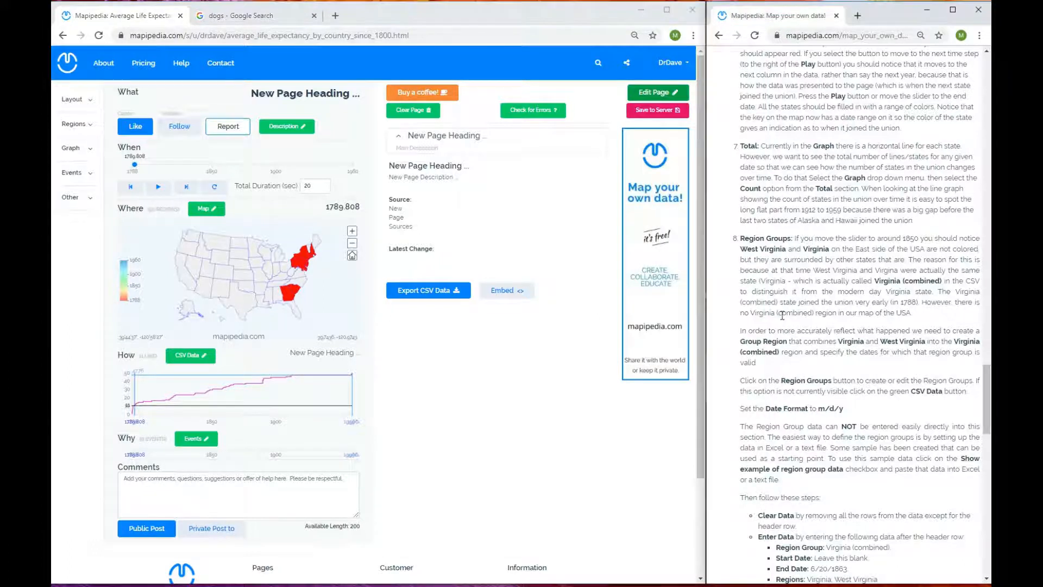
scroll(781, 315, down, 2)
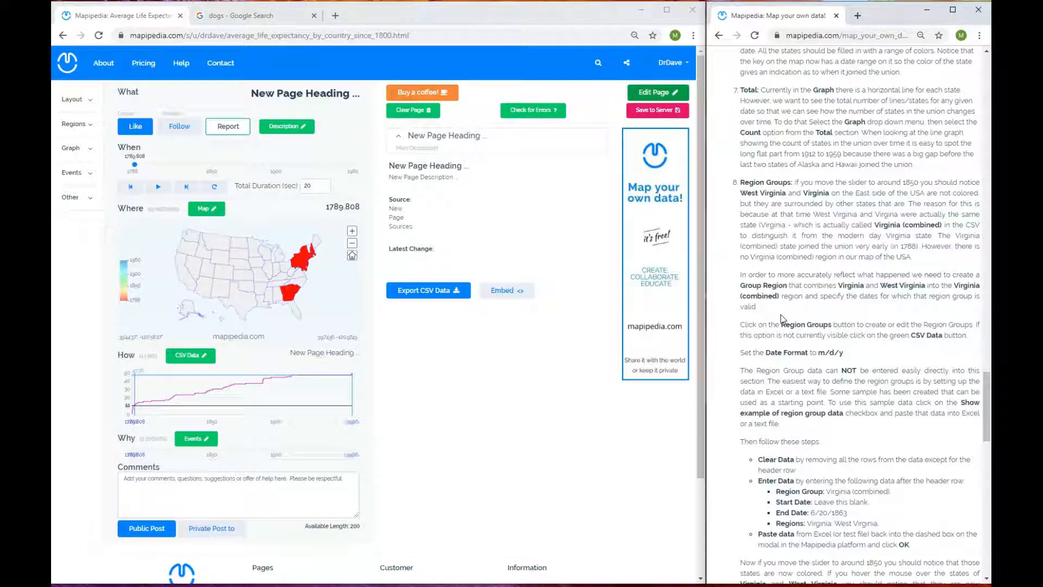
scroll(780, 314, up, 1)
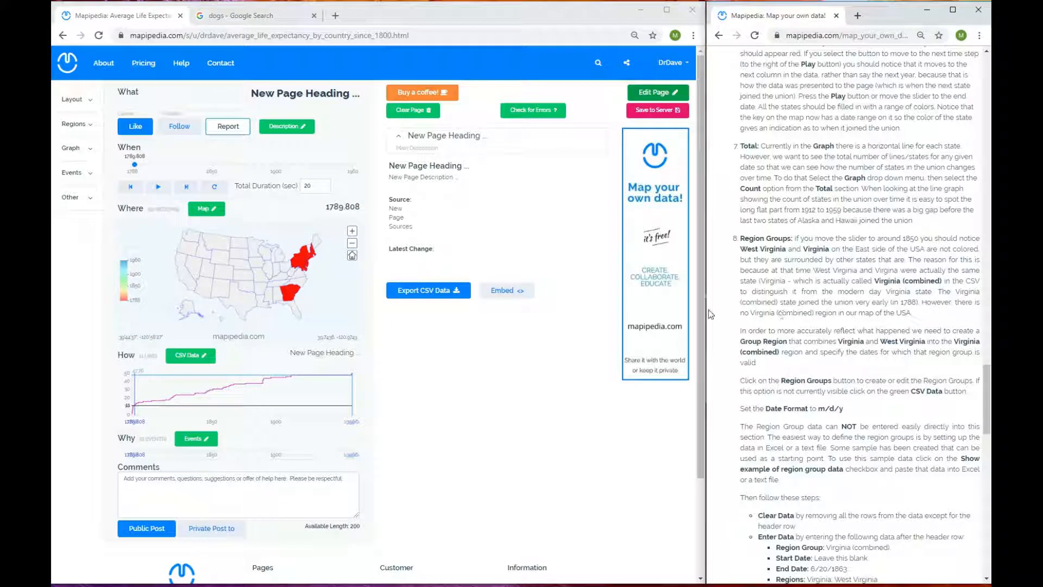
mouse_move(135, 172)
mouse_down()
mouse_move(255, 169)
mouse_move(229, 166)
mouse_up()
mouse_move(298, 280)
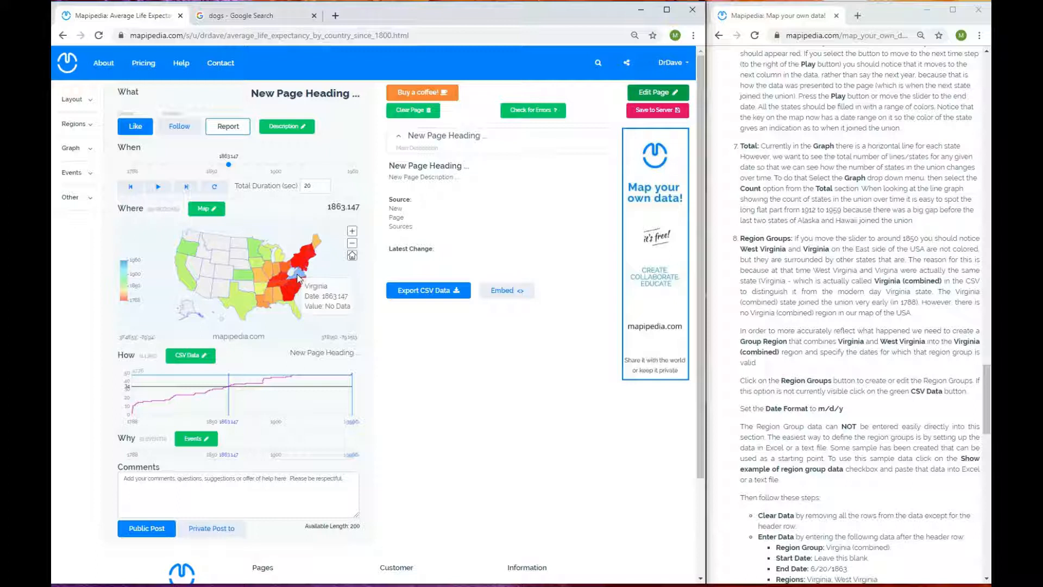
drag(228, 167, 233, 168)
mouse_move(297, 275)
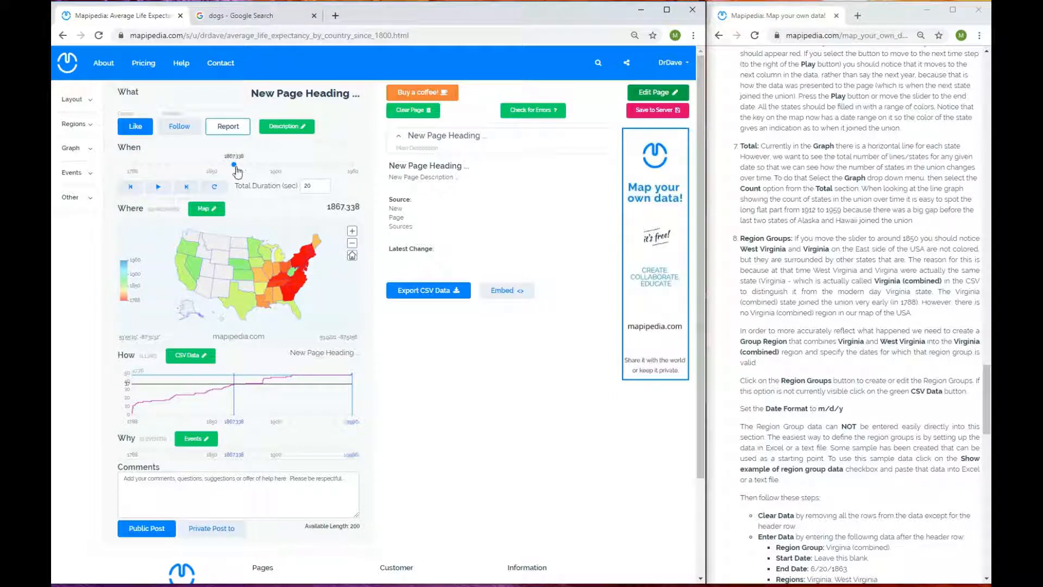
drag(234, 171, 230, 171)
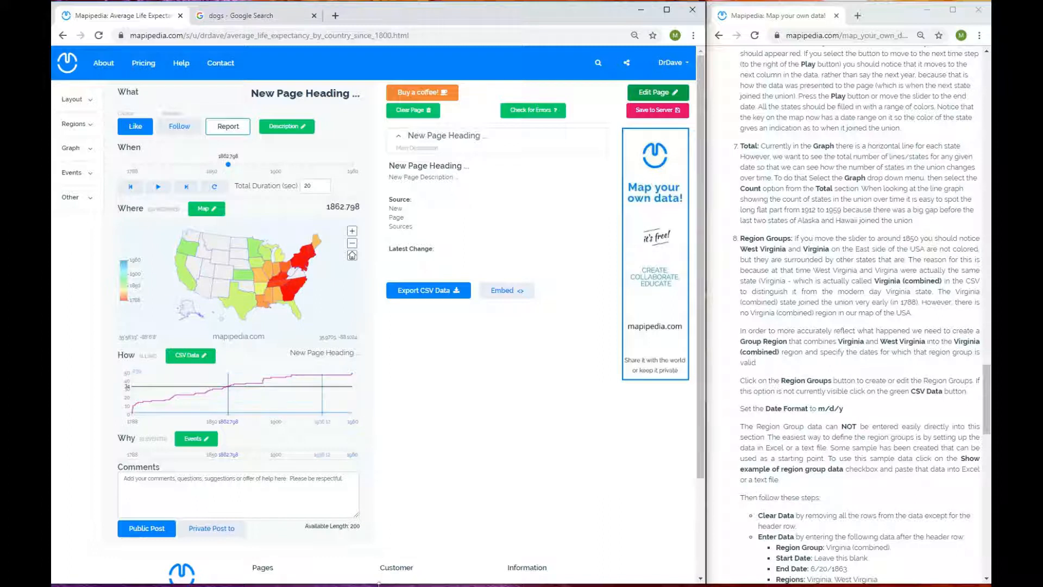
Open the Region Groups editor from the CSV data options, show the example region group data and copy it
mouse_move(298, 282)
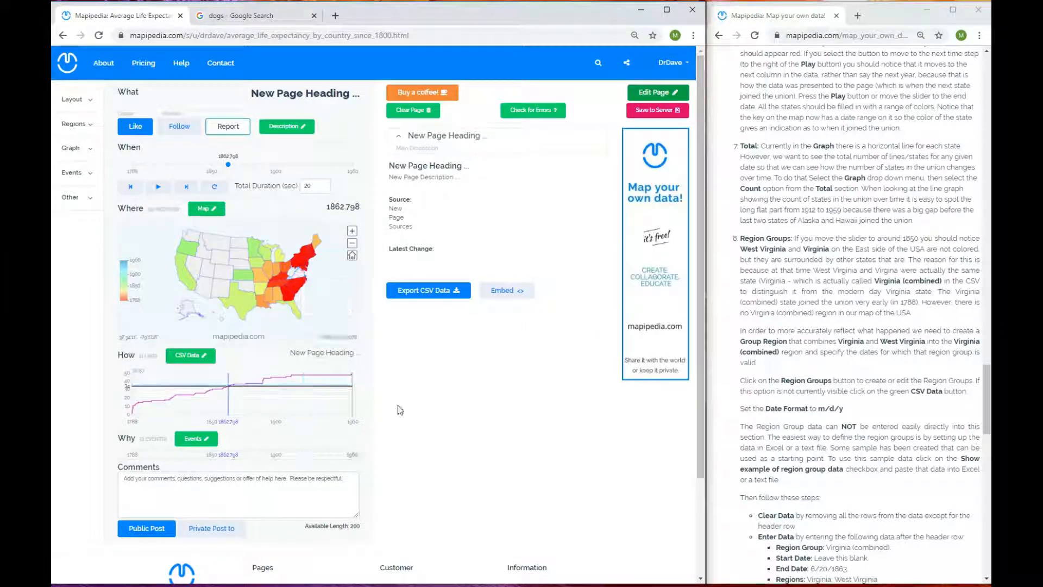
click(190, 355)
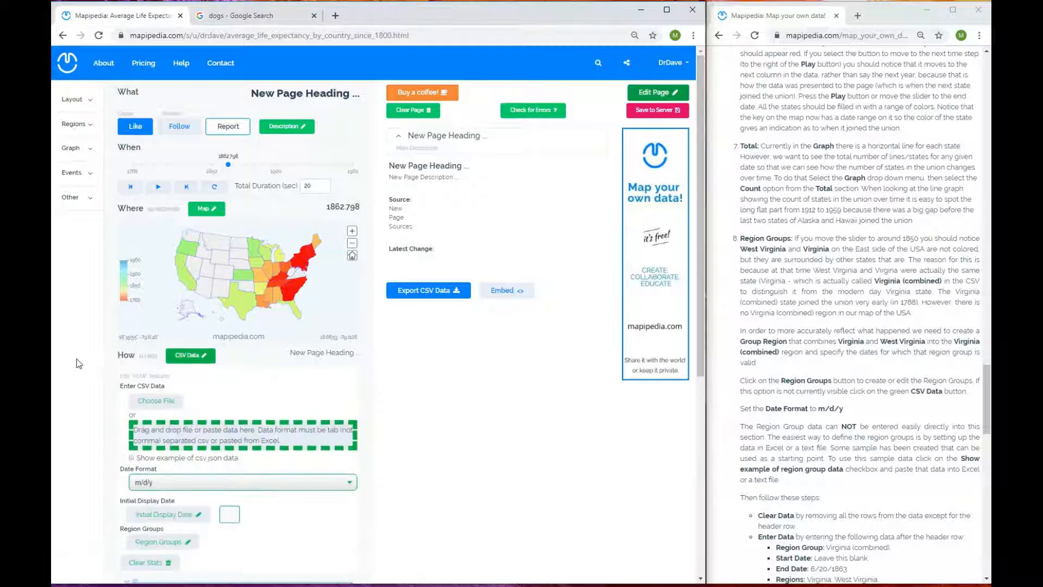
scroll(79, 365, down, 2)
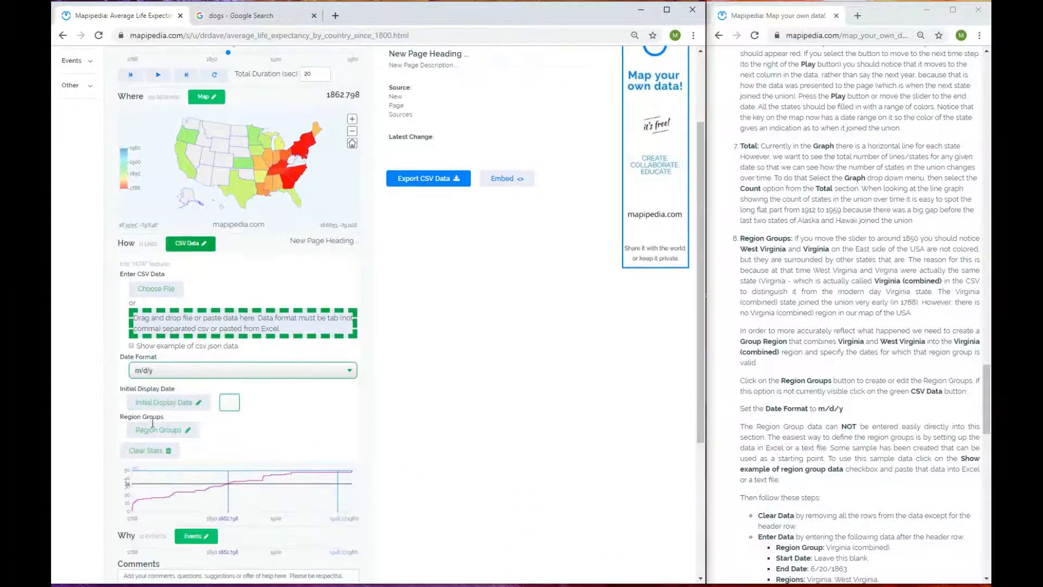
click(154, 430)
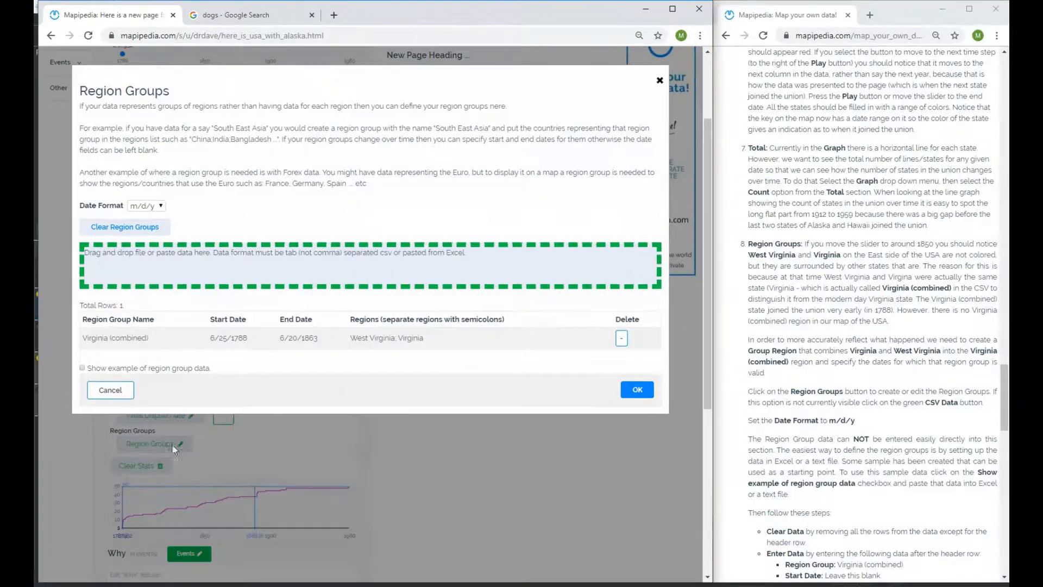
click(131, 370)
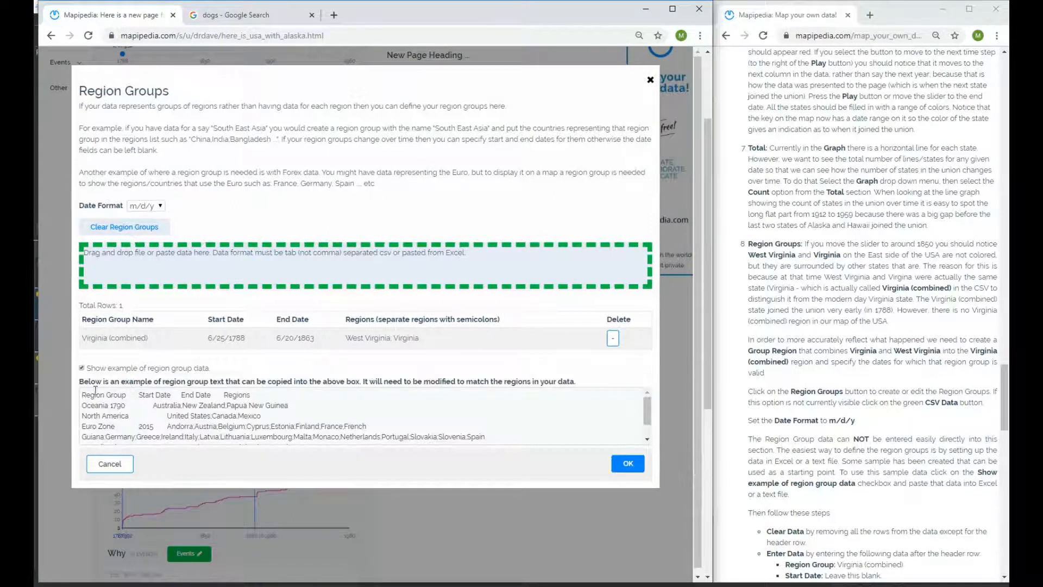
drag(122, 403, 538, 441)
key(ctrl+c)
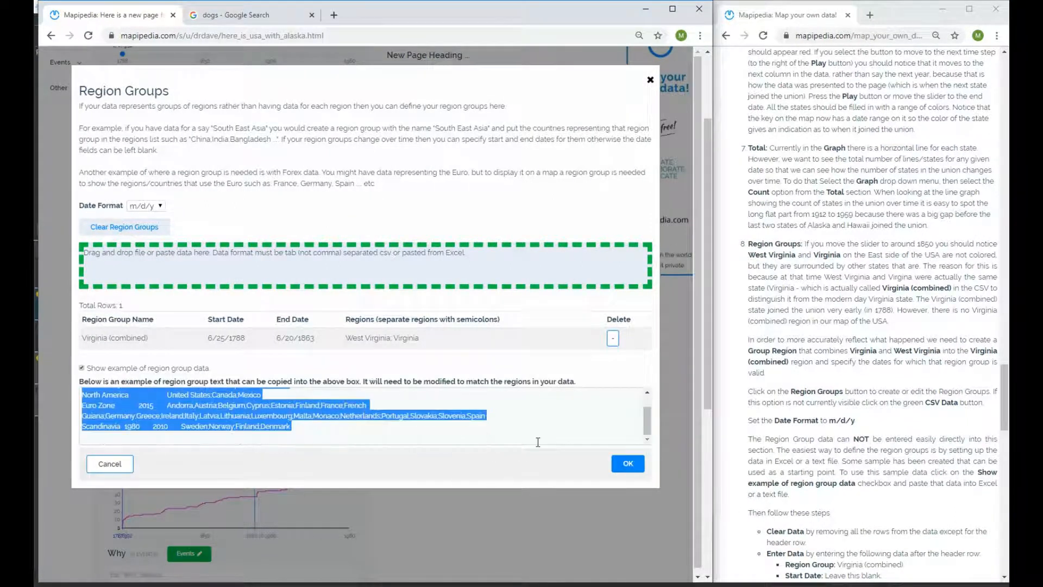
Switch to Excel, paste the example into a new sheet, clear everything below the header row and fit the column widths
click(326, 584)
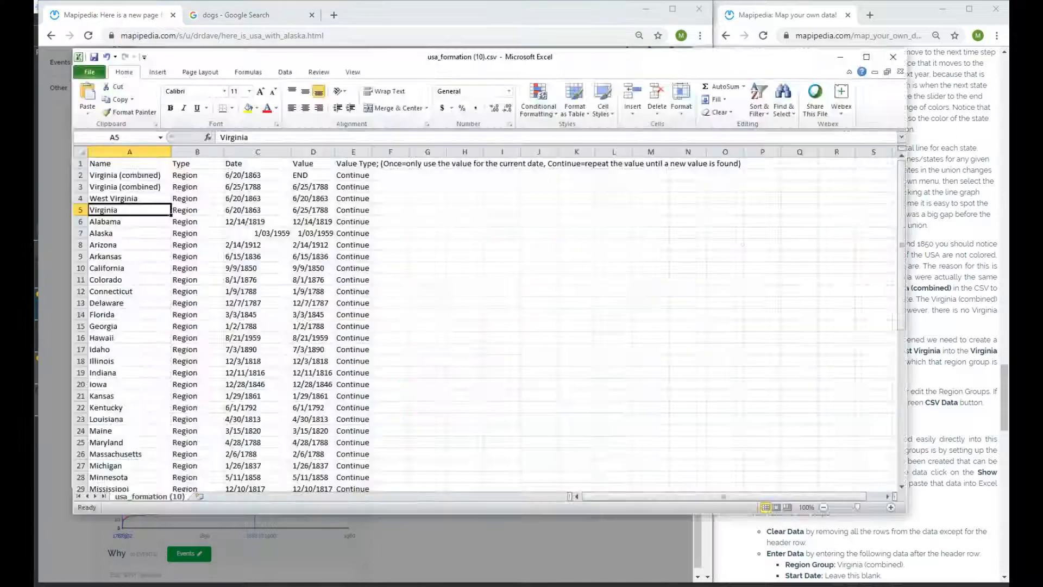
click(200, 496)
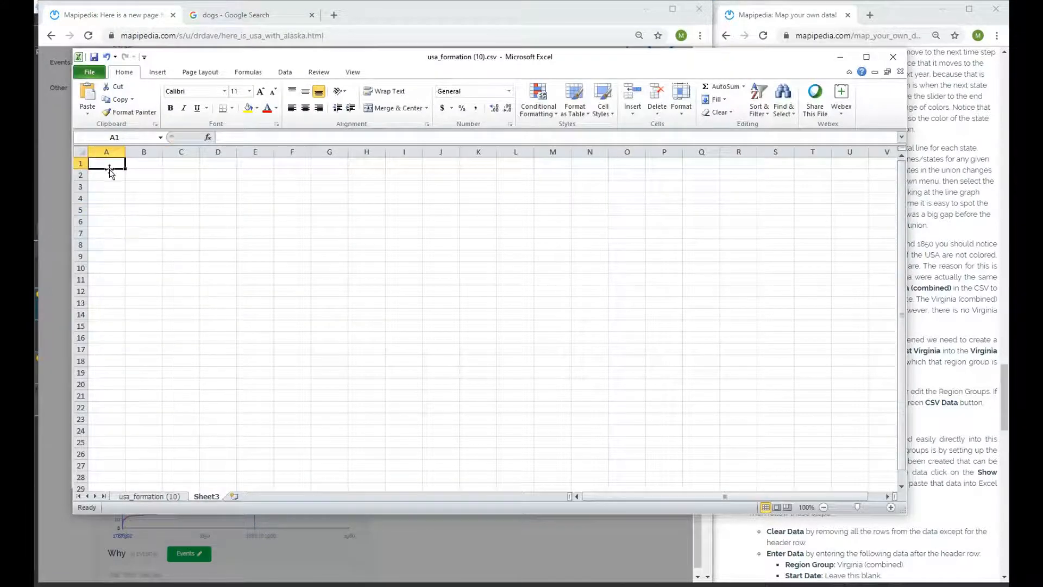
key(ctrl+v)
drag(117, 175, 426, 213)
key(Delete)
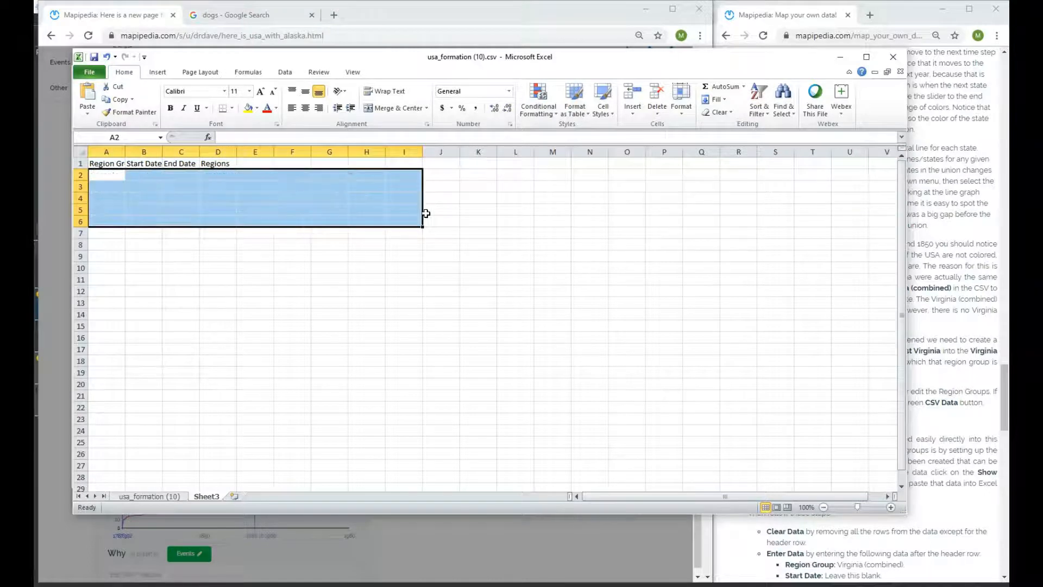
click(366, 267)
double_click(123, 152)
double_click(179, 152)
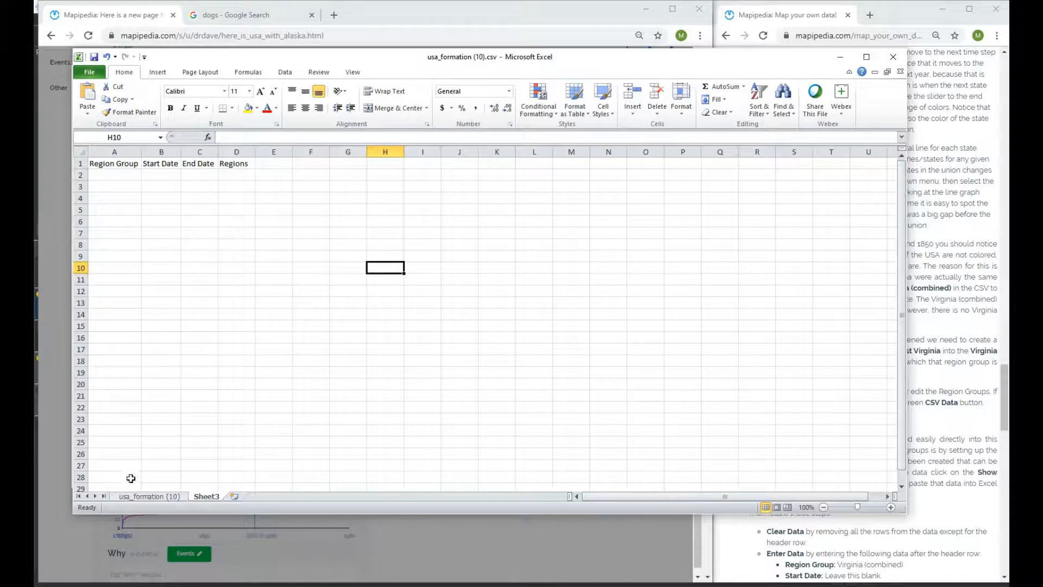
Copy the name "Virginia (combined)" from the usa_formation sheet into A2 under Region Group and widen that column to fit
click(139, 496)
click(124, 176)
click(296, 137)
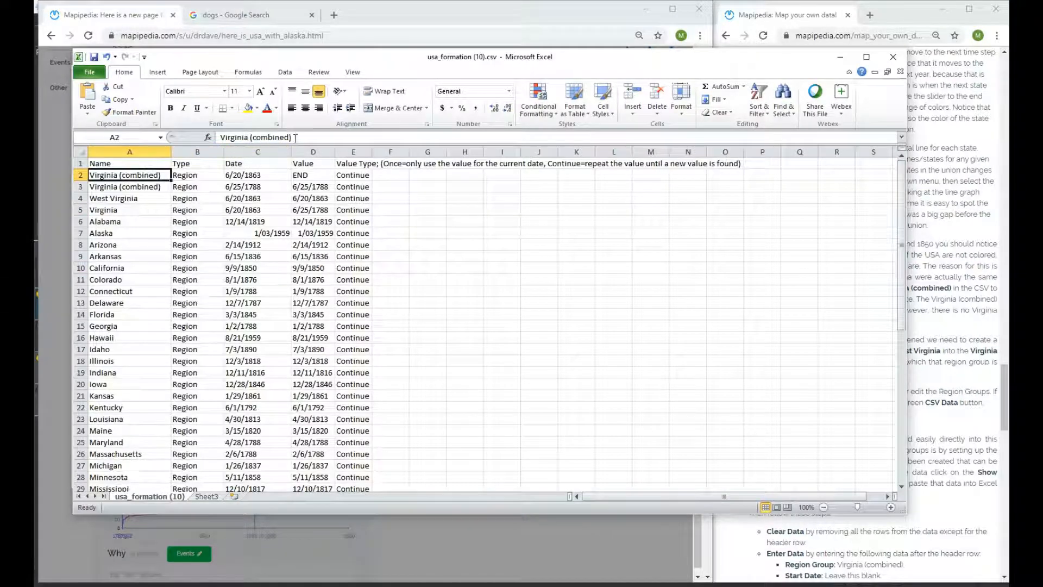
drag(296, 136, 220, 144)
key(ctrl+c)
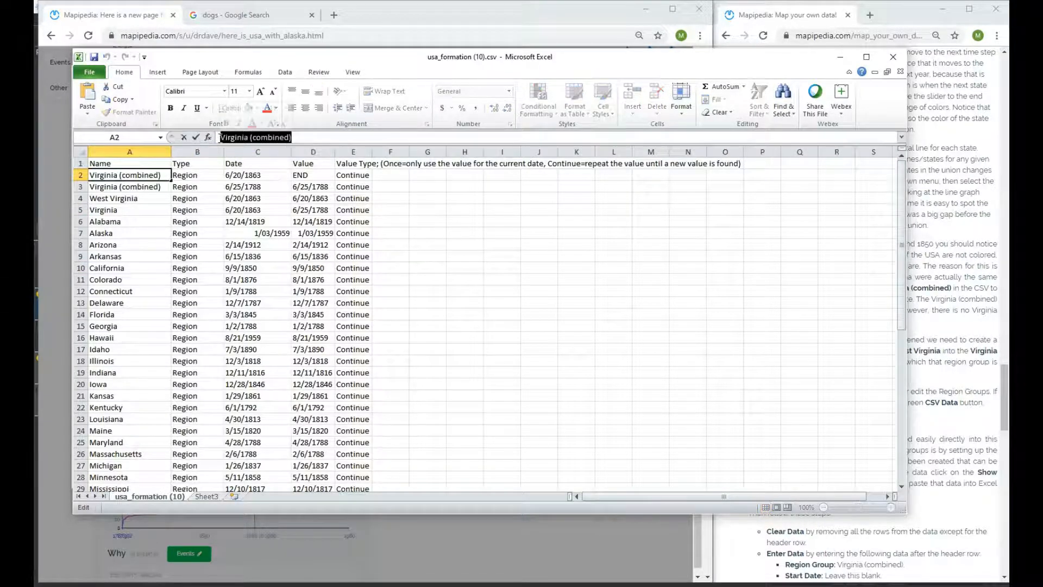
click(207, 496)
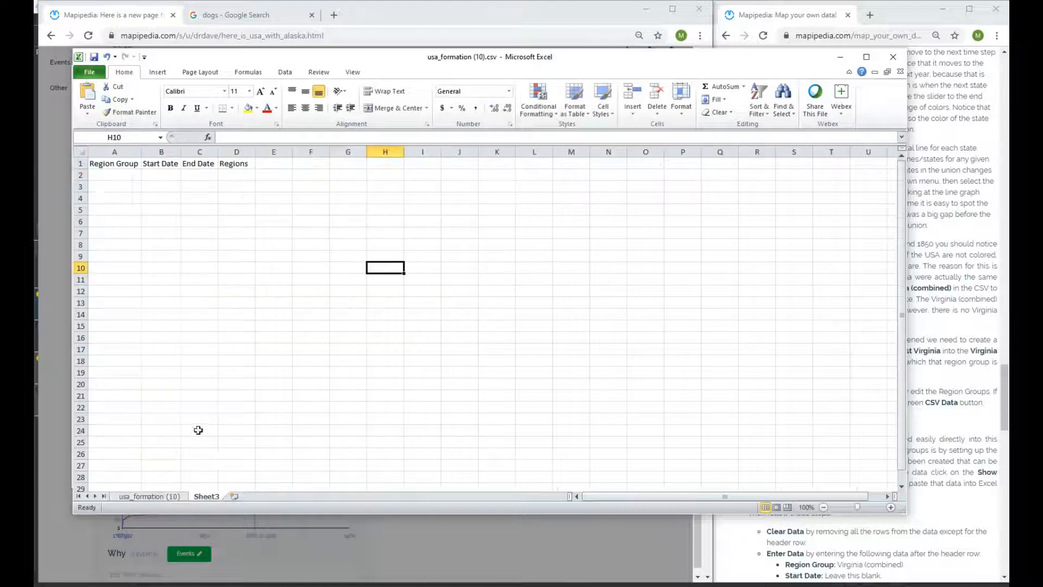
click(107, 175)
key(ctrl+v)
click(223, 187)
double_click(143, 149)
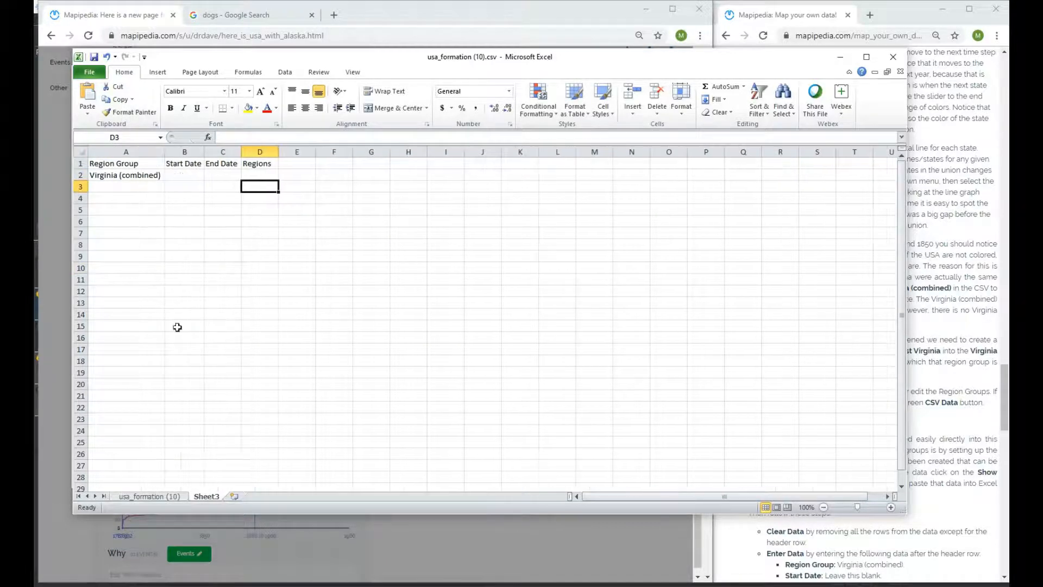
Copy Virginia (combined)'s date 6/25/1788 from the usa_formation sheet into the Start Date cell B2 of Sheet3
click(164, 496)
click(264, 189)
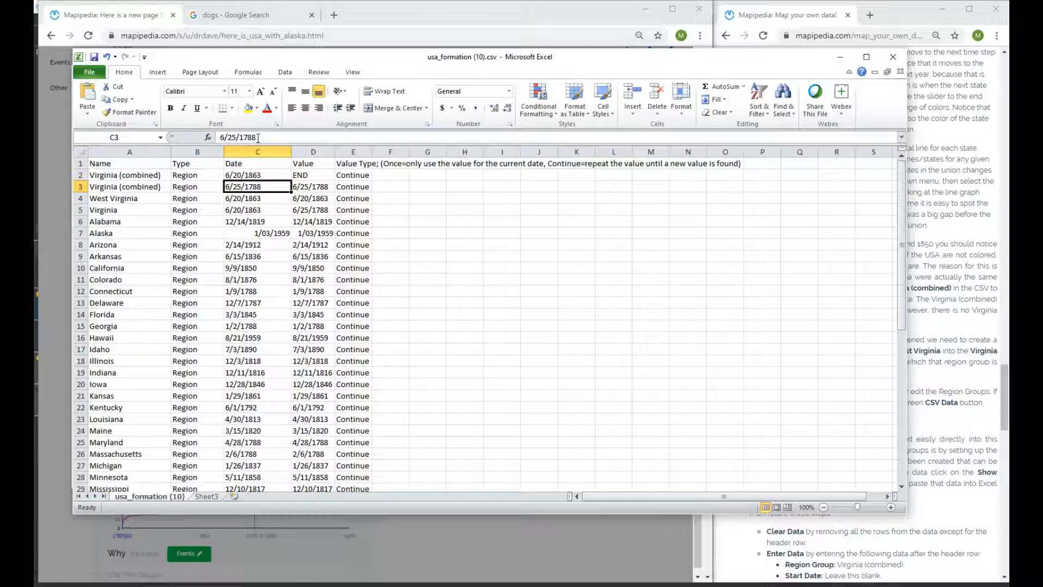
drag(263, 137, 208, 137)
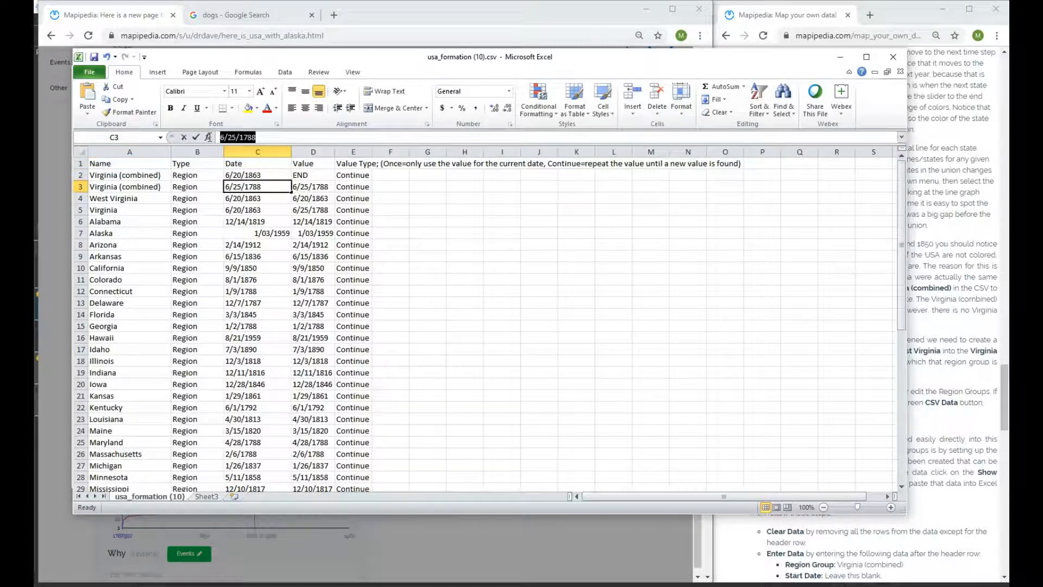
key(ctrl+c)
click(211, 496)
click(184, 176)
key(ctrl+v)
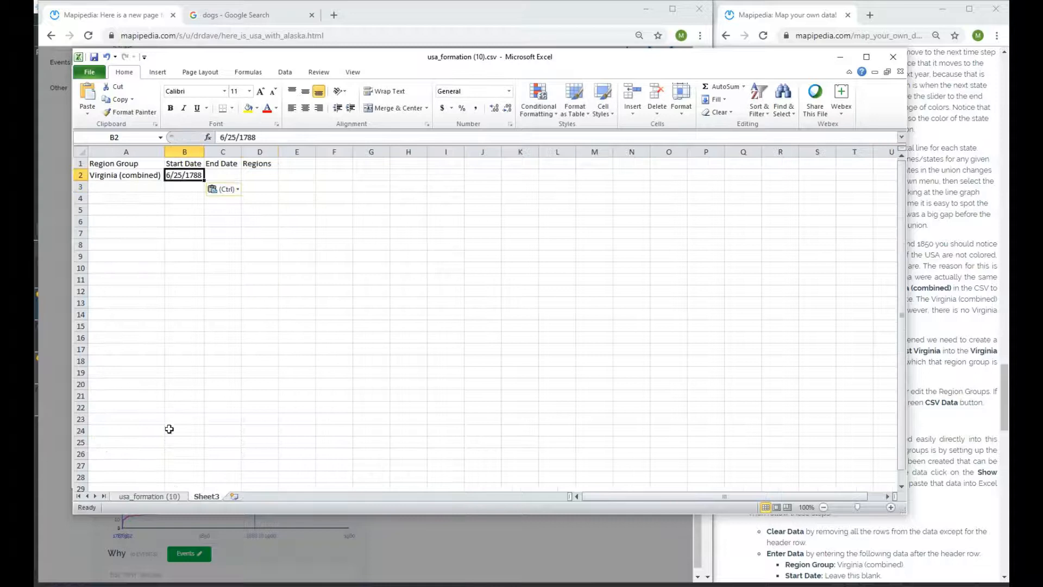
Copy Virginia (combined)'s date 6/20/1863 from the usa_formation sheet into the End Date cell C2 of Sheet3
click(160, 495)
click(258, 175)
key(ctrl+c)
click(210, 496)
click(221, 174)
key(ctrl+v)
click(299, 209)
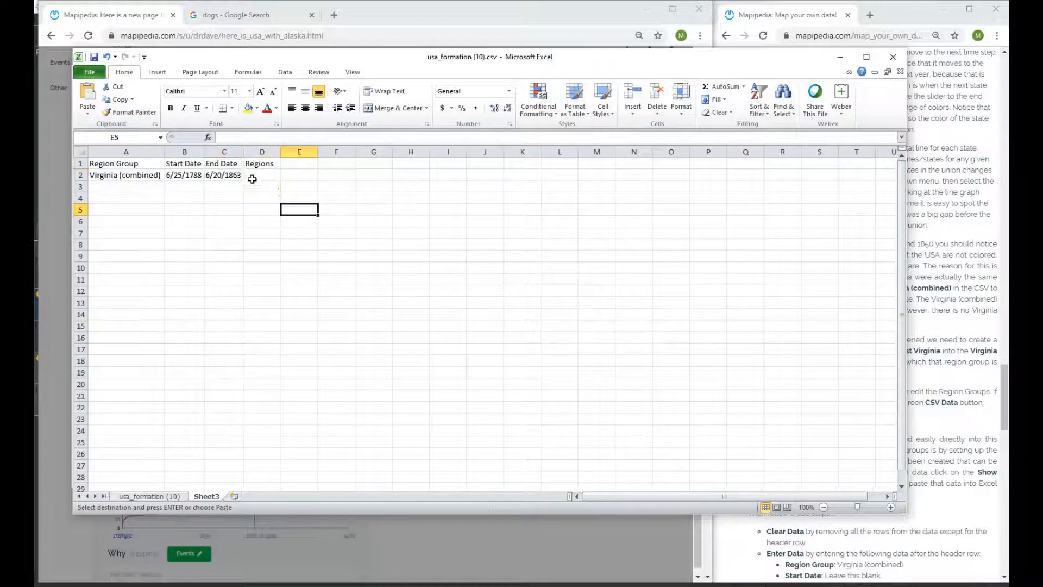
Widen the Regions column on Sheet3 and copy the name West Virginia from the usa_formation sheet into D2
drag(280, 155, 340, 154)
click(284, 174)
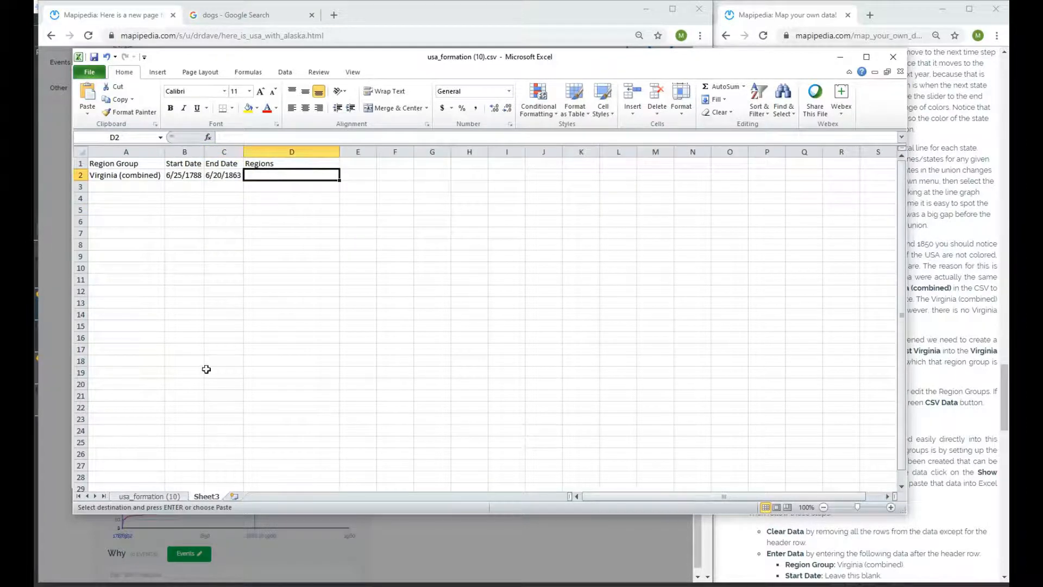
click(160, 495)
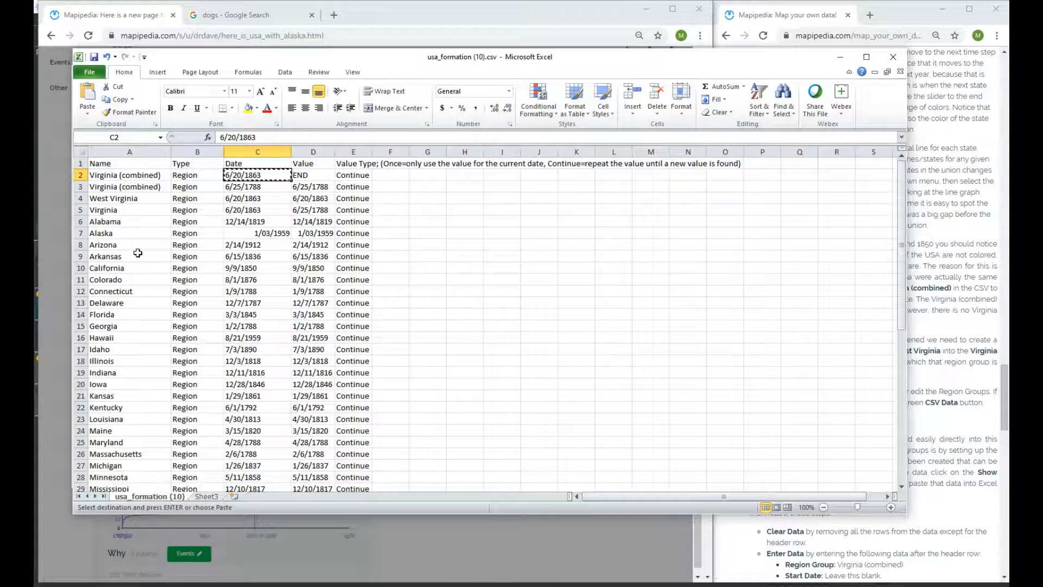
click(135, 198)
key(ctrl+c)
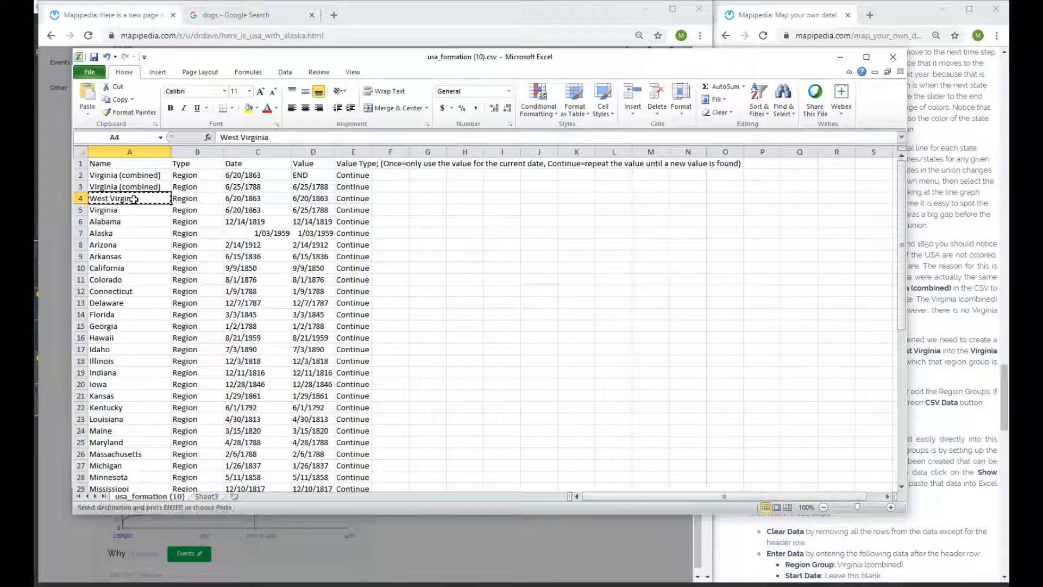
click(205, 497)
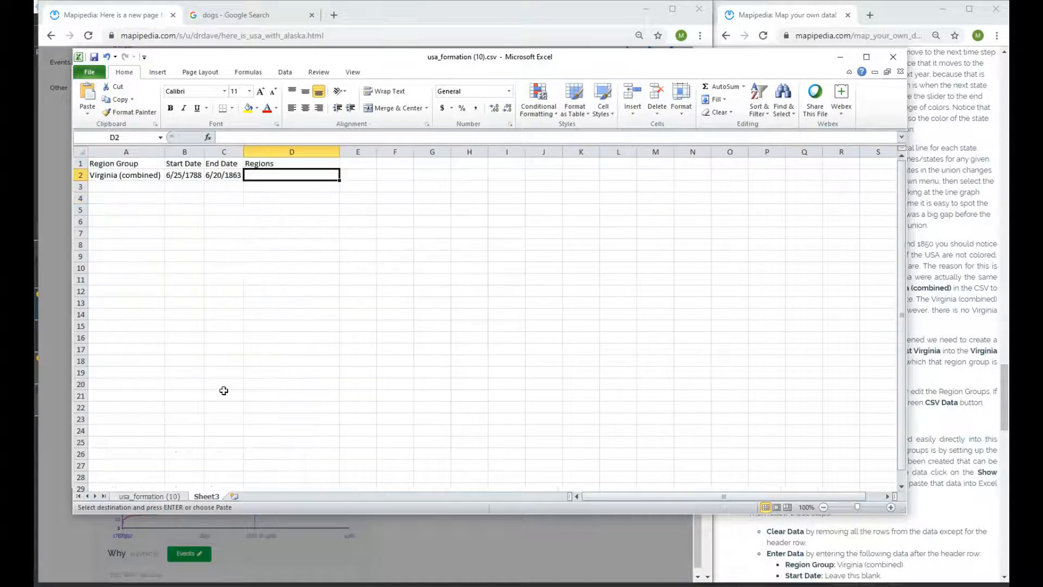
key(ctrl+v)
Append Virginia from the usa_formation sheet to D2, separated by a semicolon, so that it reads "West Virginia; Virginia"
click(146, 497)
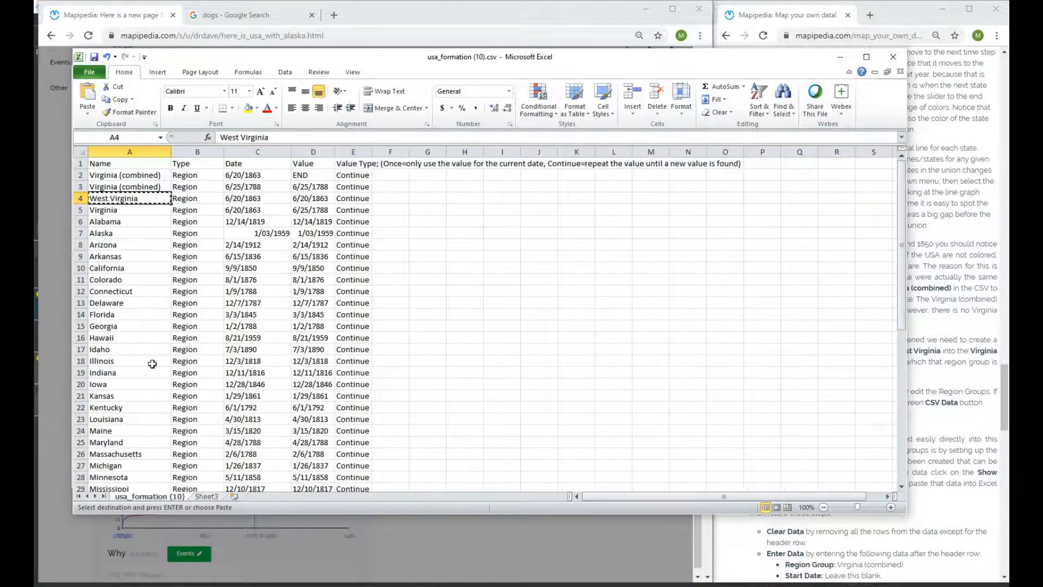
click(113, 213)
double_click(243, 139)
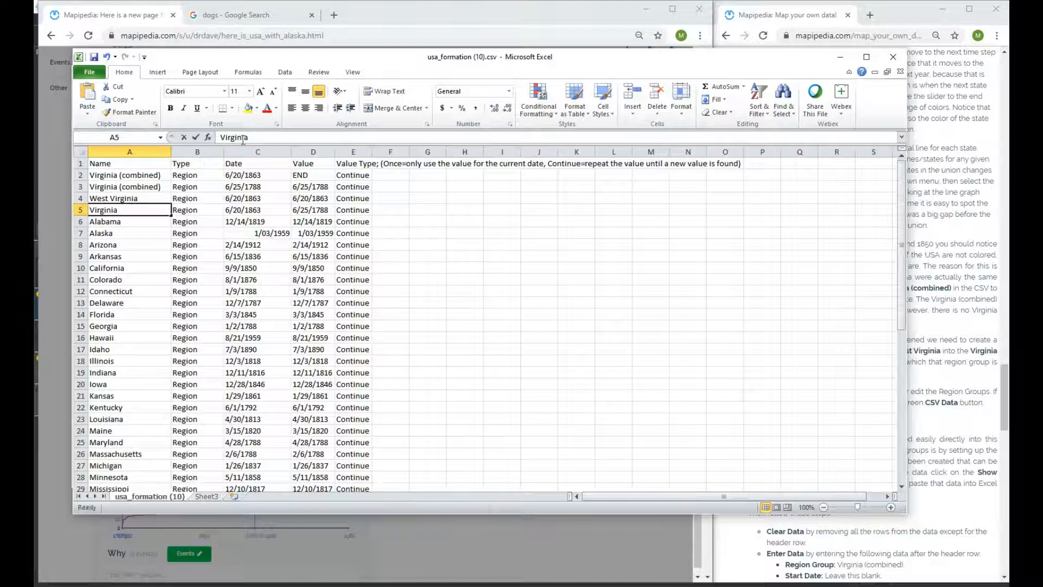
key(ctrl+c)
click(213, 494)
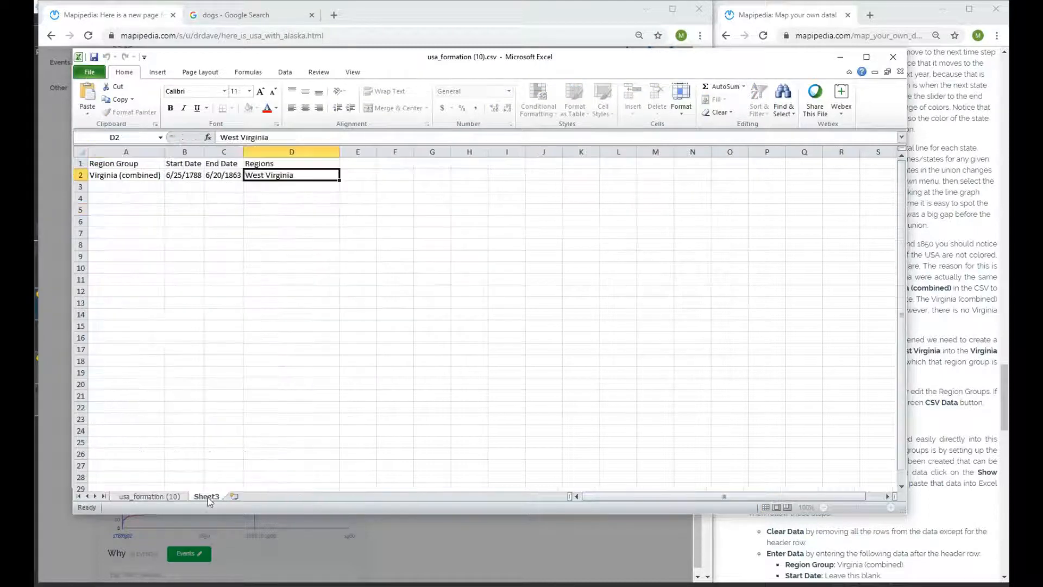
click(276, 136)
text(;)
key(ctrl+v)
click(301, 234)
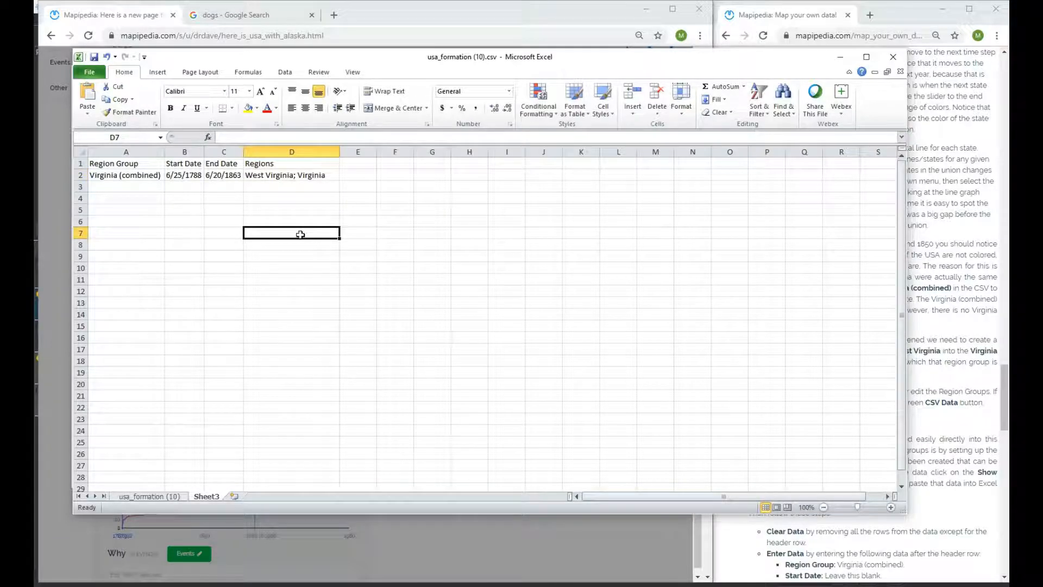
Copy the header and the Virginia (combined) row A1:D2, paste them into Mapipedia's Region Groups data box and accept the region groups
click(118, 174)
click(148, 160)
shift+click(283, 176)
key(ctrl+c)
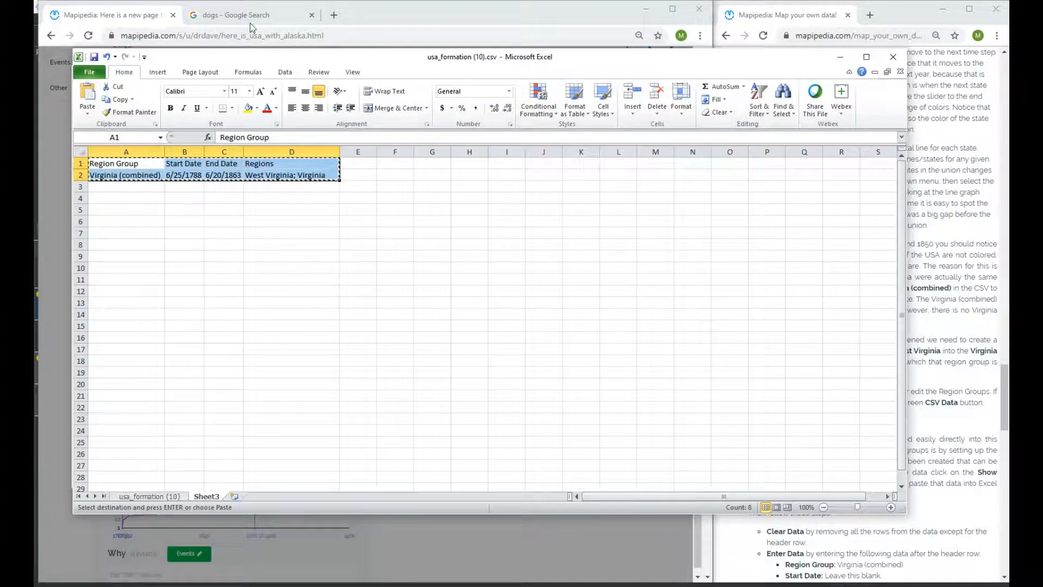
click(109, 15)
click(165, 262)
key(ctrl+v)
click(627, 463)
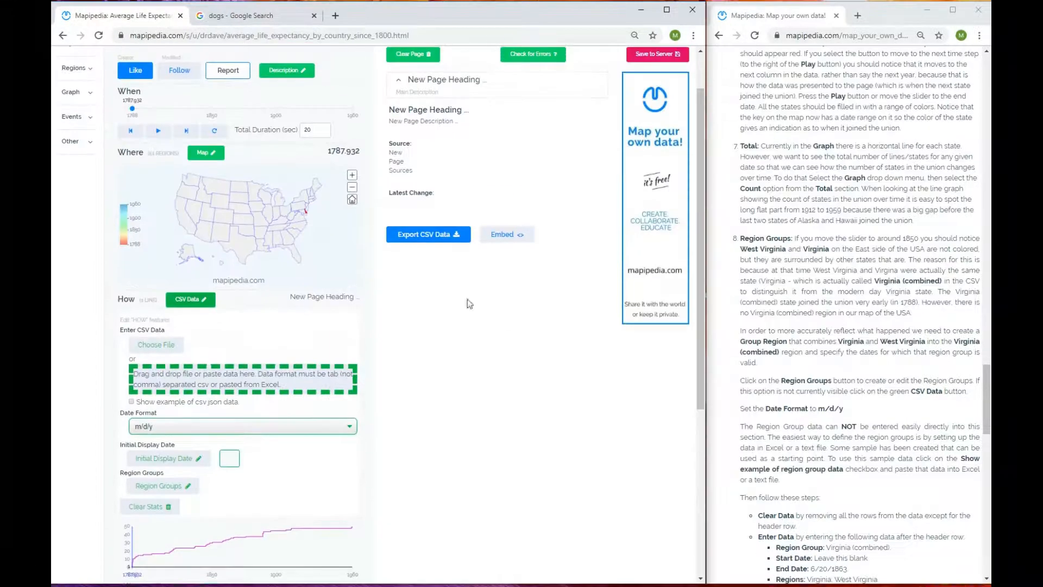
Examine Virginia and West Virginia on the map with the time slider at about 1790 and 1867, then return it to the start date
mouse_move(131, 108)
mouse_down()
mouse_move(151, 109)
mouse_move(136, 109)
mouse_up()
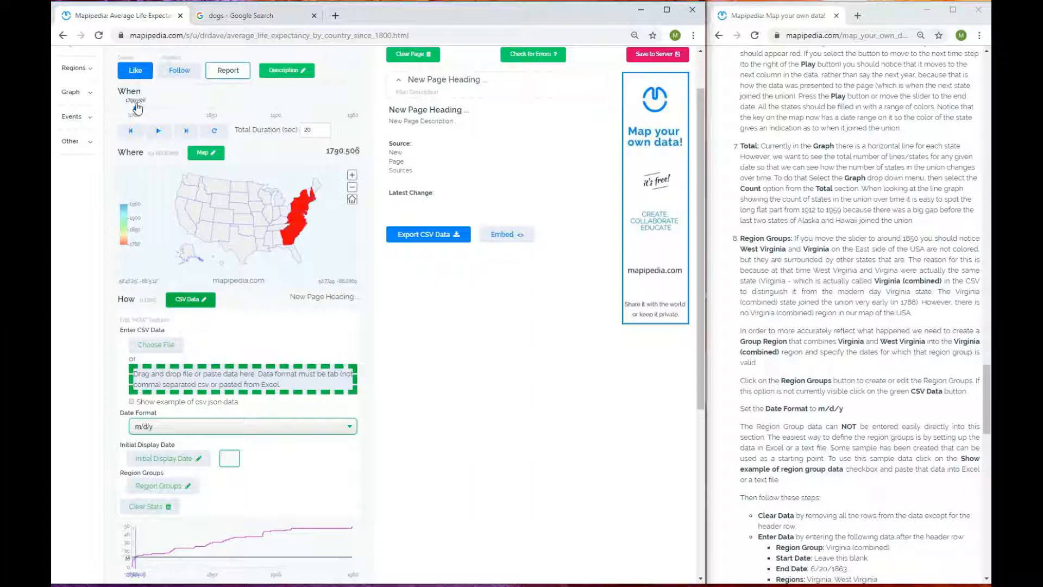
mouse_move(300, 222)
drag(135, 109, 235, 113)
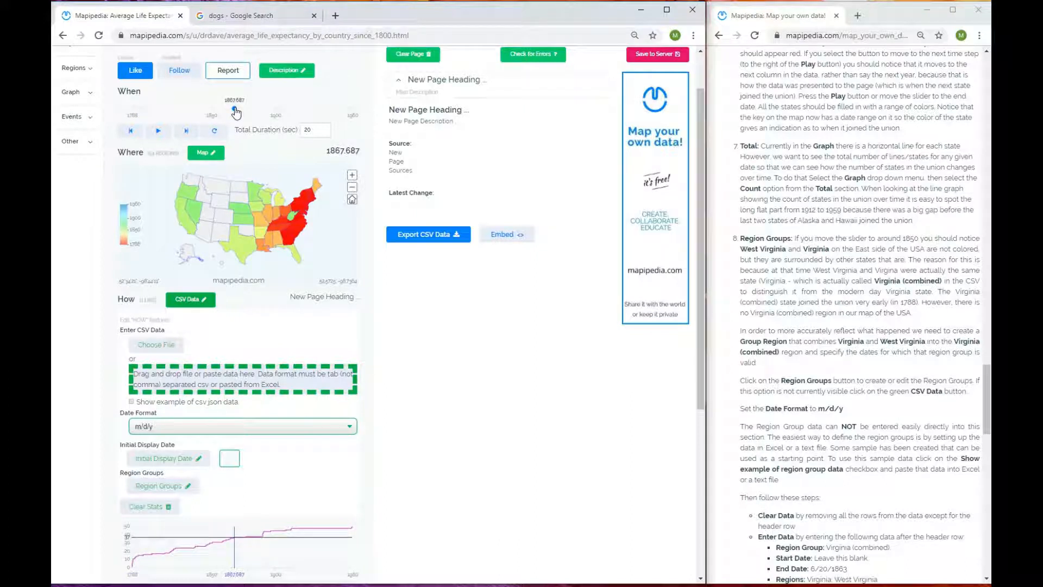
mouse_move(302, 223)
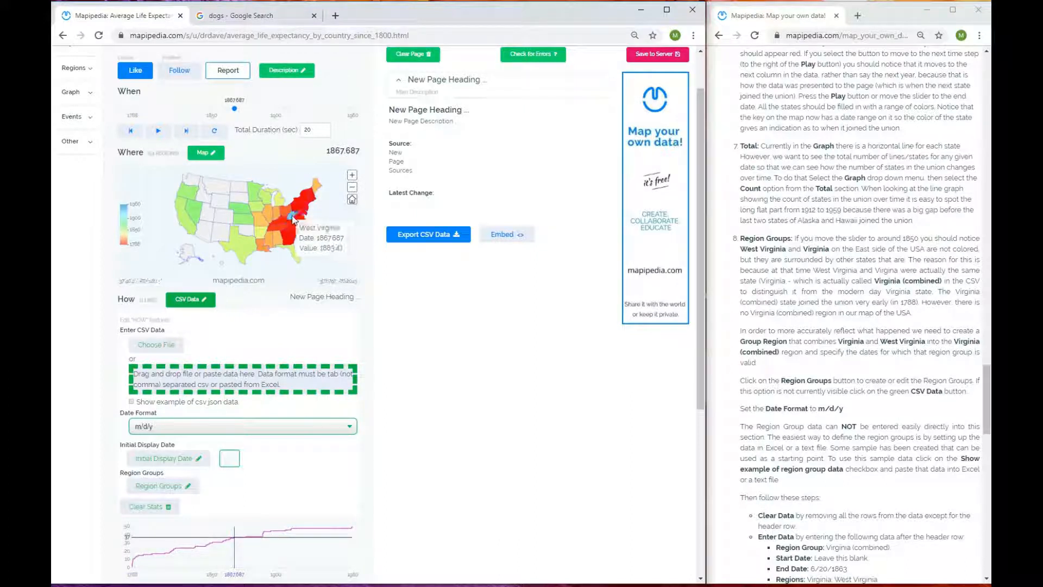
mouse_move(235, 113)
mouse_down()
mouse_move(355, 114)
mouse_move(124, 116)
mouse_up()
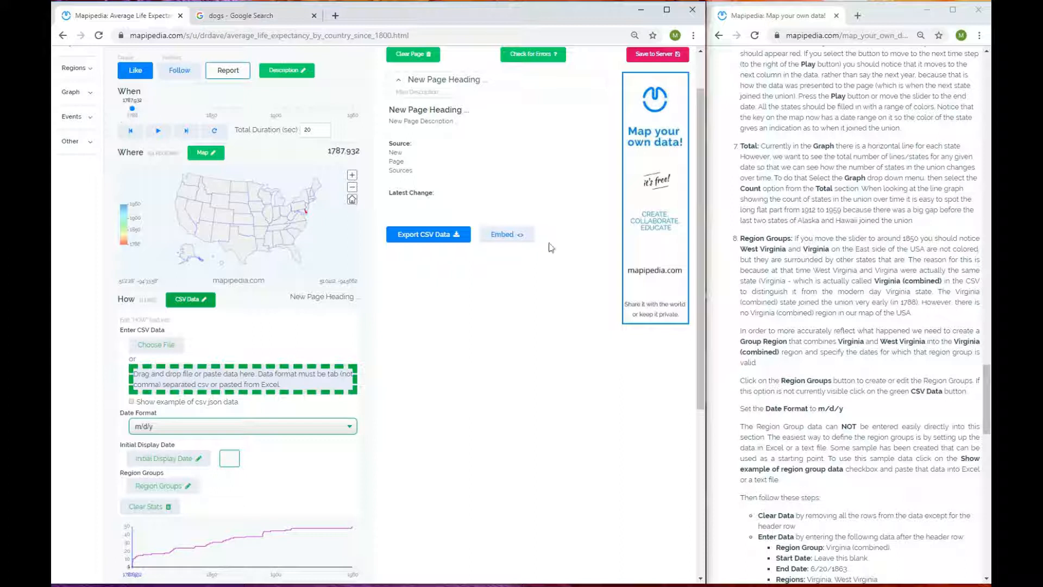
Close the CSV data options and move the time slider to about 1957
click(204, 302)
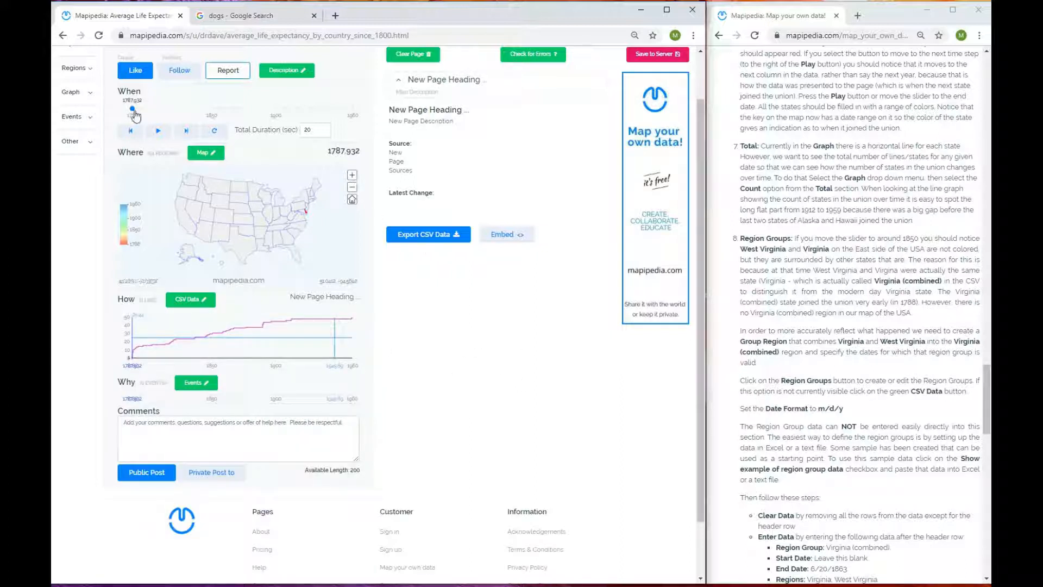
drag(135, 113, 349, 110)
Bring up the guide's Why section and read its instructions on adding events
click(797, 321)
scroll(799, 319, down, 9)
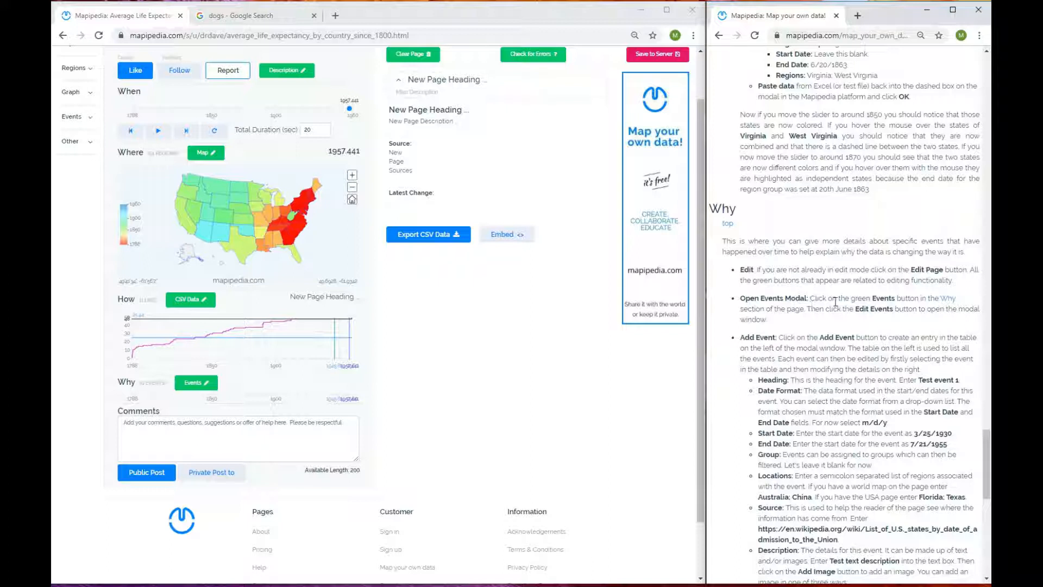
scroll(832, 301, down, 2)
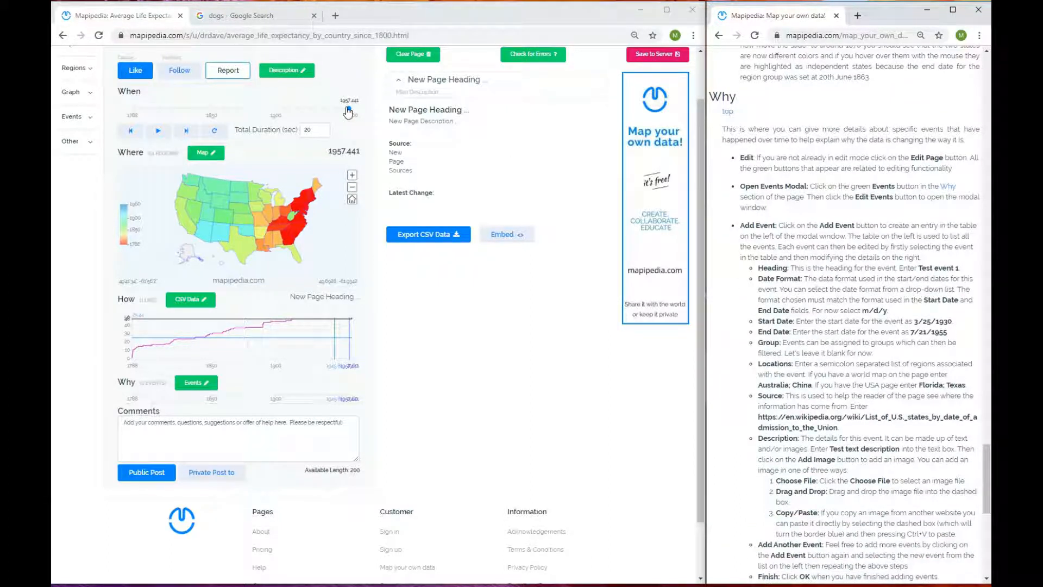
Move the time slider to its end date and open the events editor from the Why section
drag(349, 113, 403, 111)
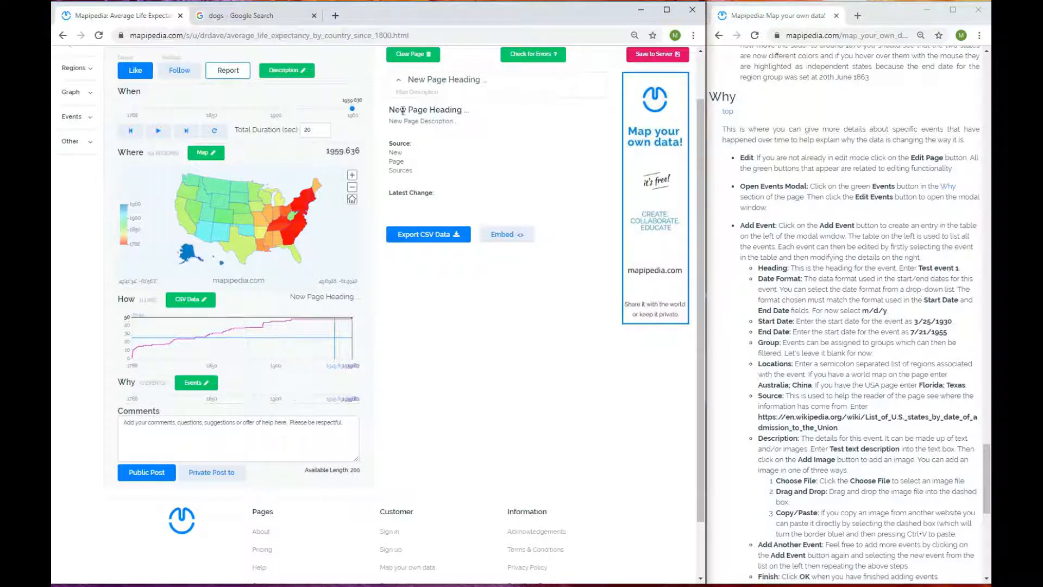
scroll(750, 112, down, 1)
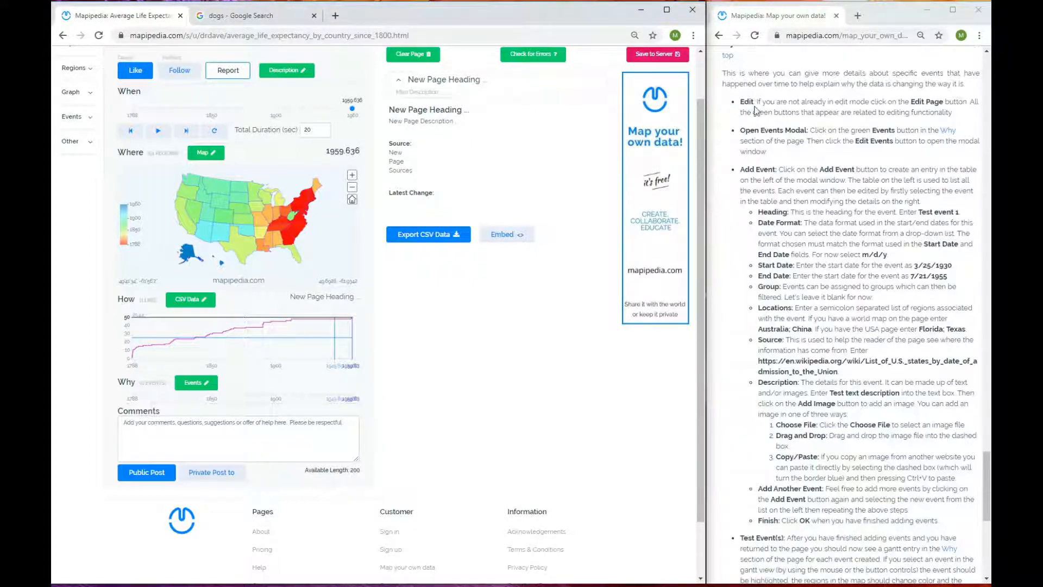
click(196, 383)
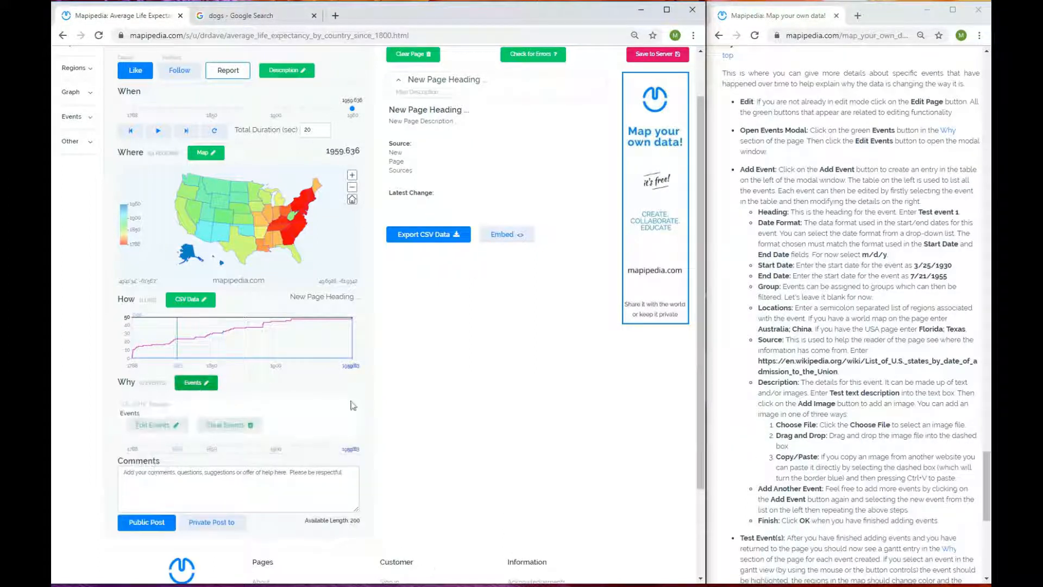
scroll(454, 413, down, 2)
click(157, 315)
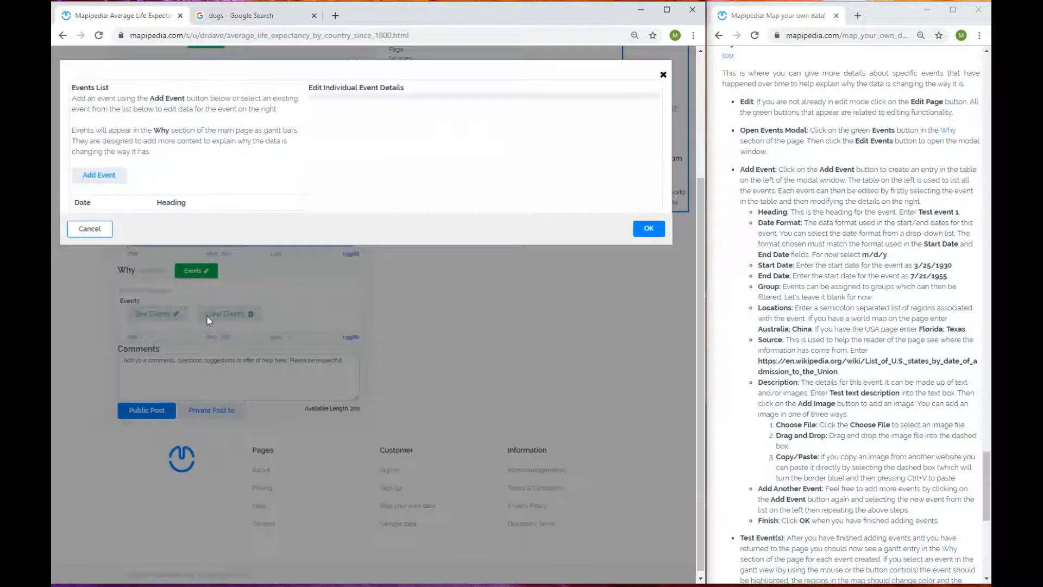
Add a new event with the heading "Alaska Joined the Union"
click(93, 181)
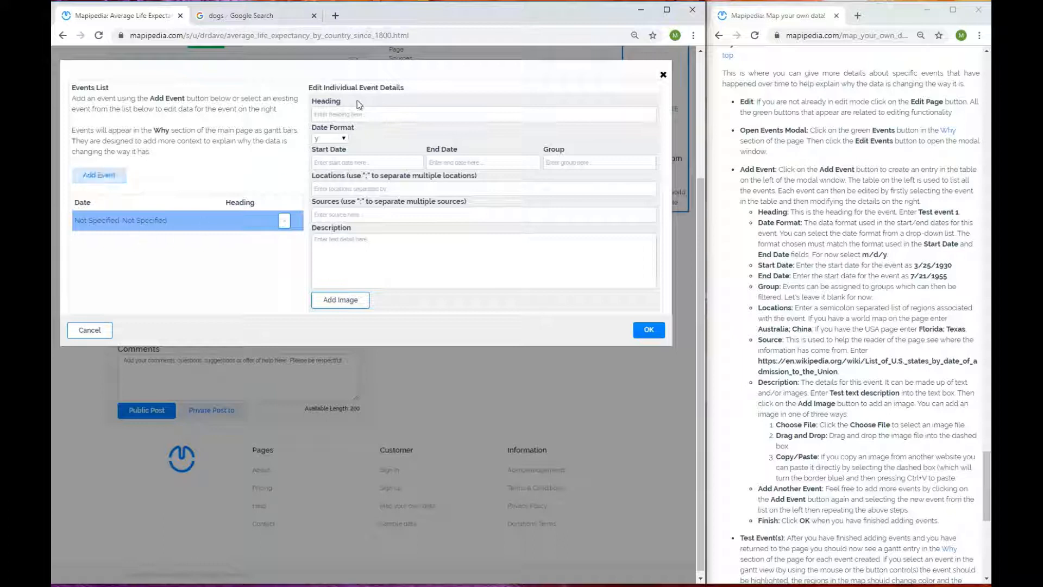
click(350, 116)
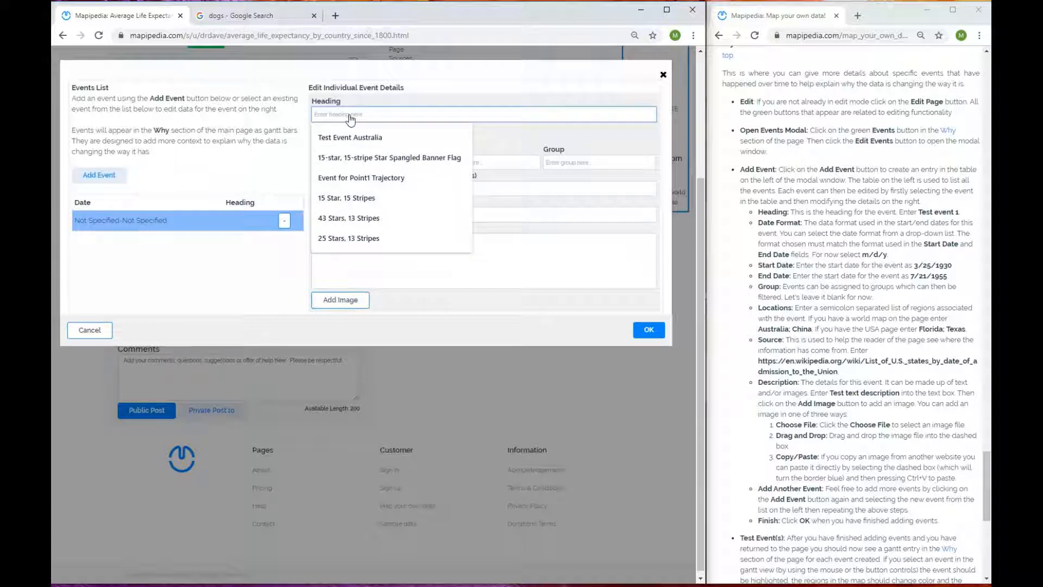
text(Alaska)
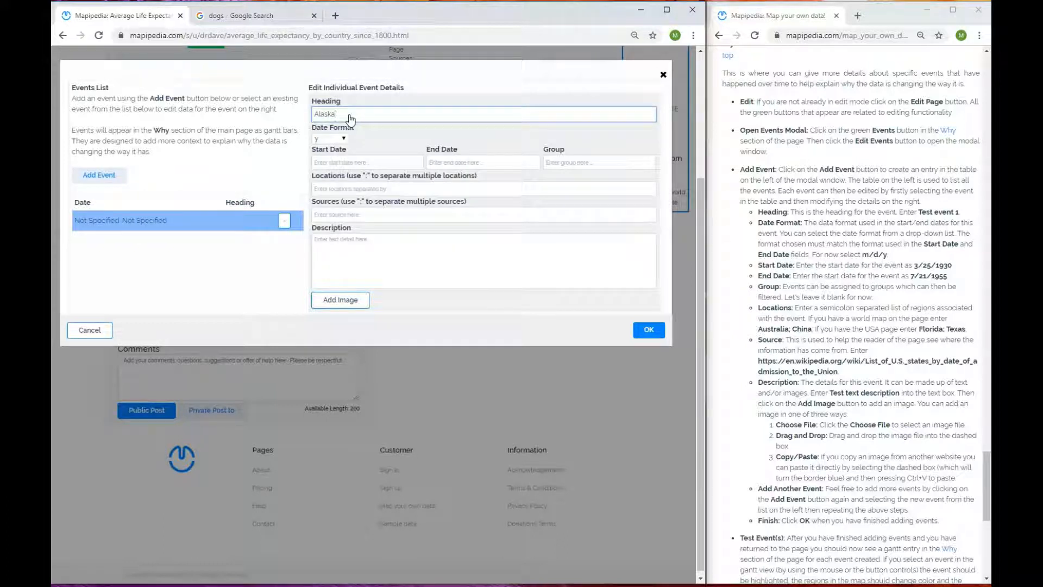
text( Joined the Union)
Copy Alaska's date 1/03/1959 from cell C7 of the Excel CSV into the event's start date and set the date format to m/d/y
key(alt+Tab)
click(136, 224)
click(261, 224)
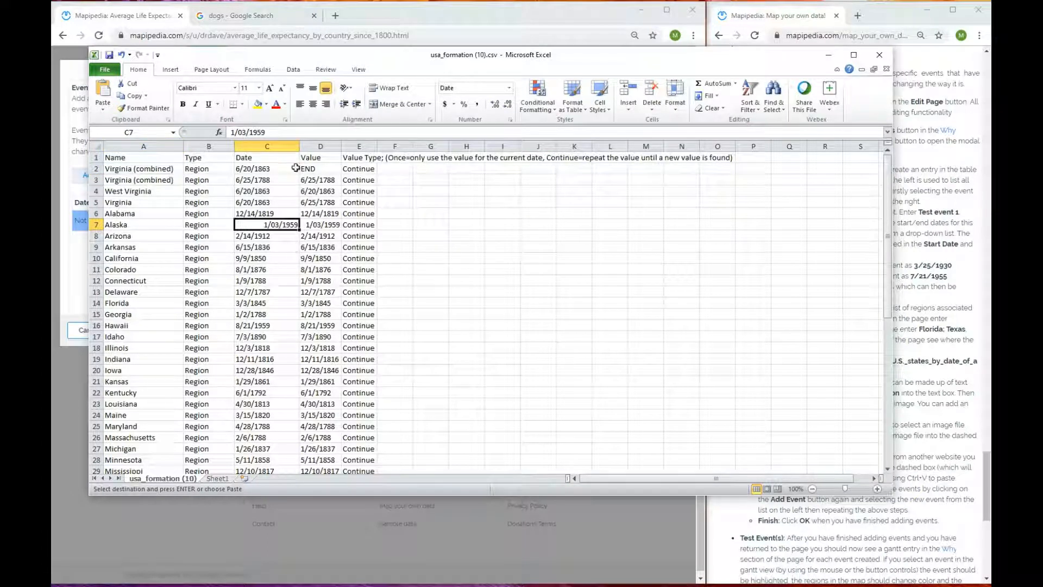
drag(265, 133, 216, 135)
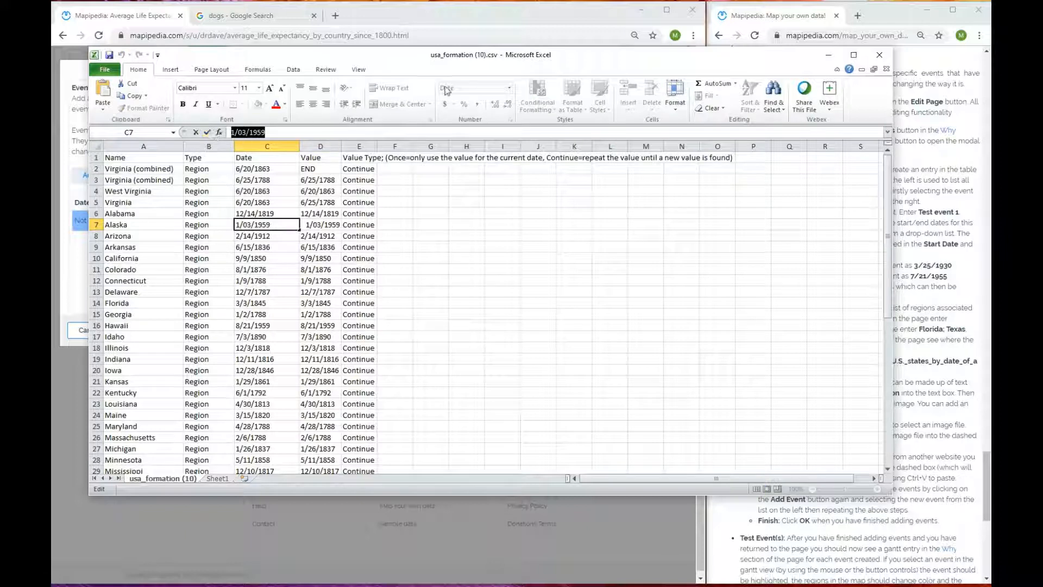
click(828, 54)
click(358, 162)
key(ctrl+v)
click(465, 163)
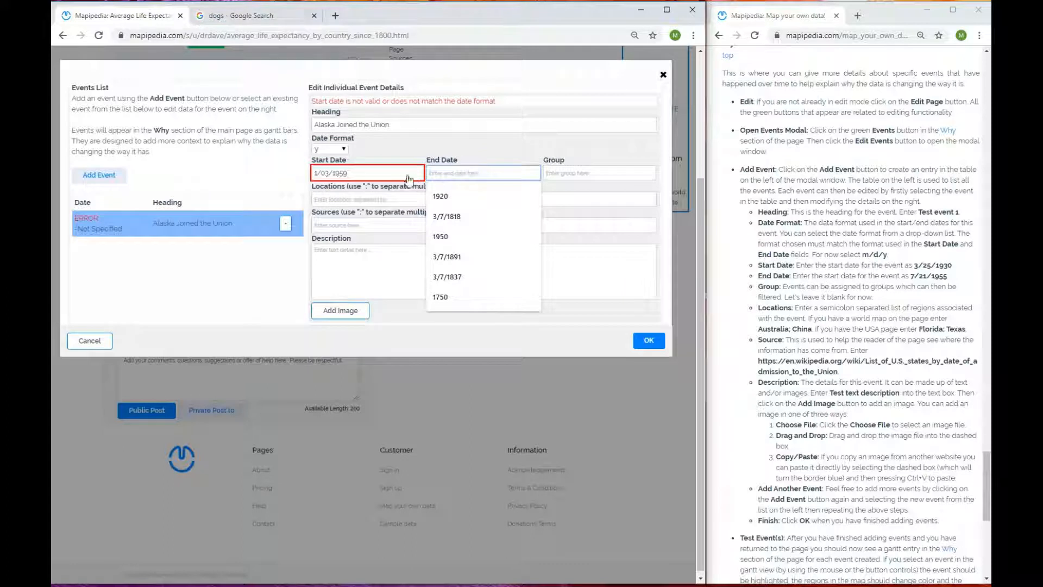
click(347, 150)
click(333, 169)
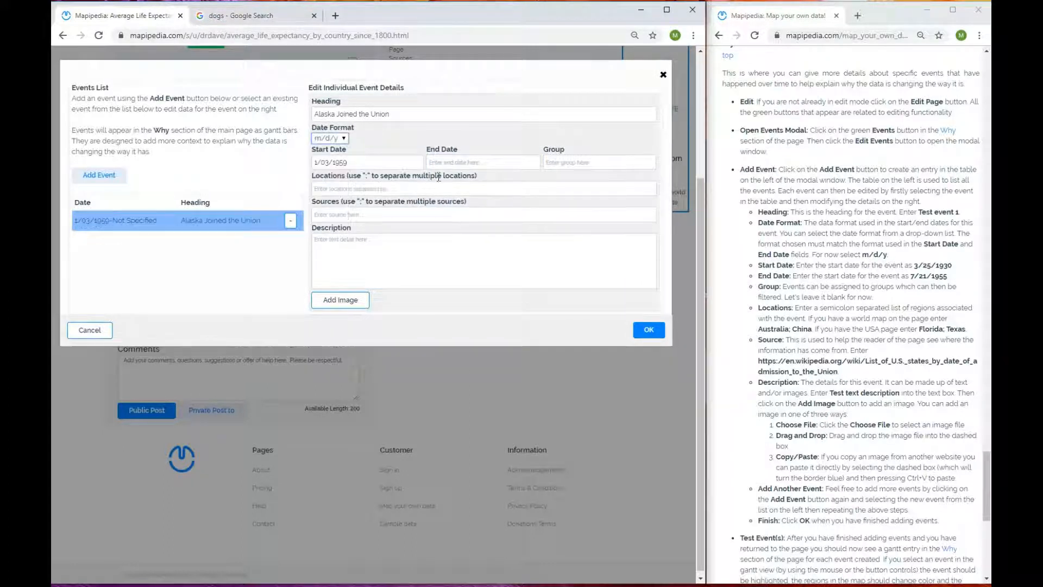
Leave the event's end date and group blank and set its location to Alaska
click(465, 164)
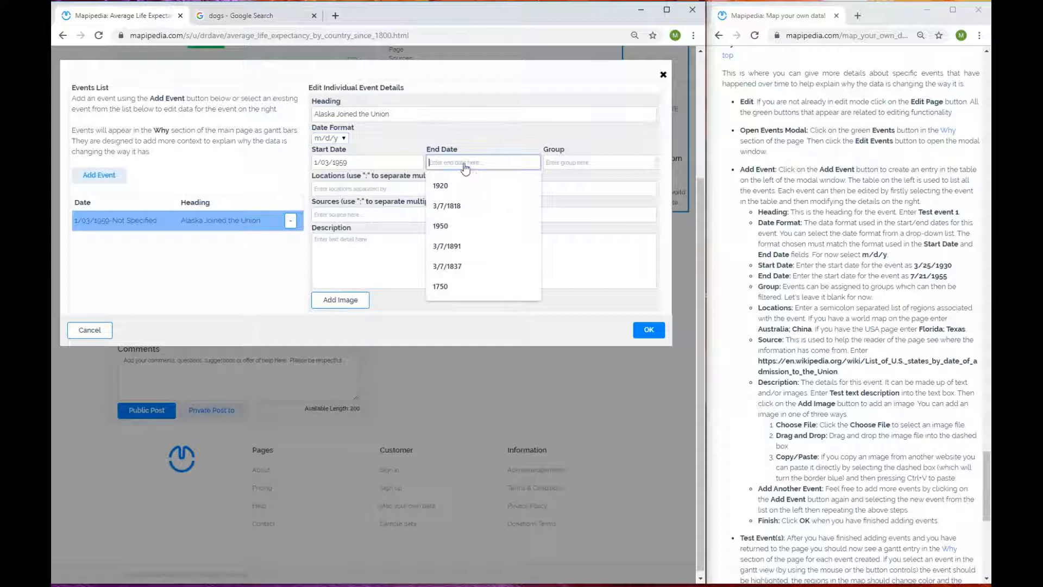
click(371, 190)
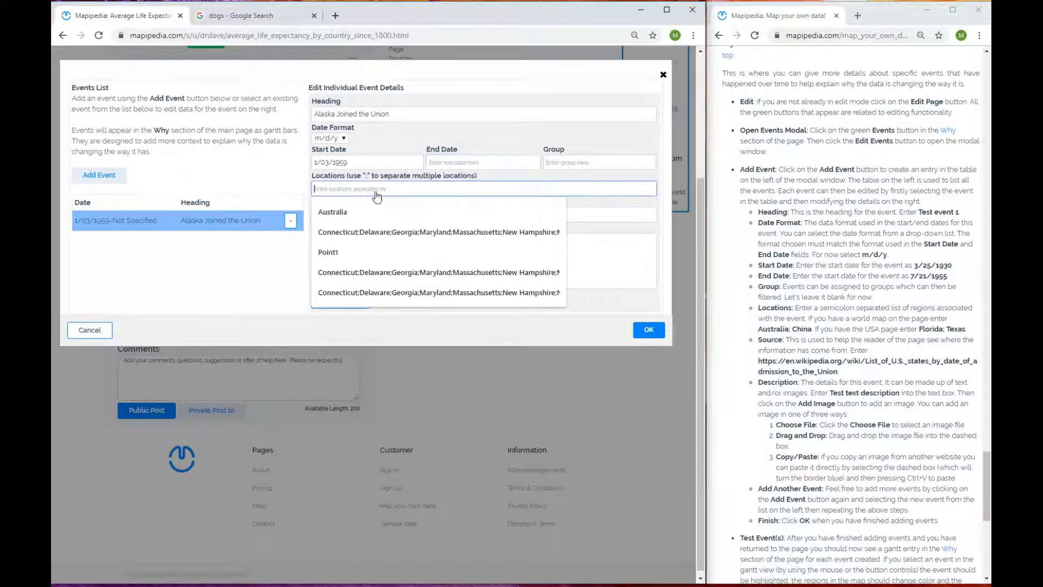
click(585, 164)
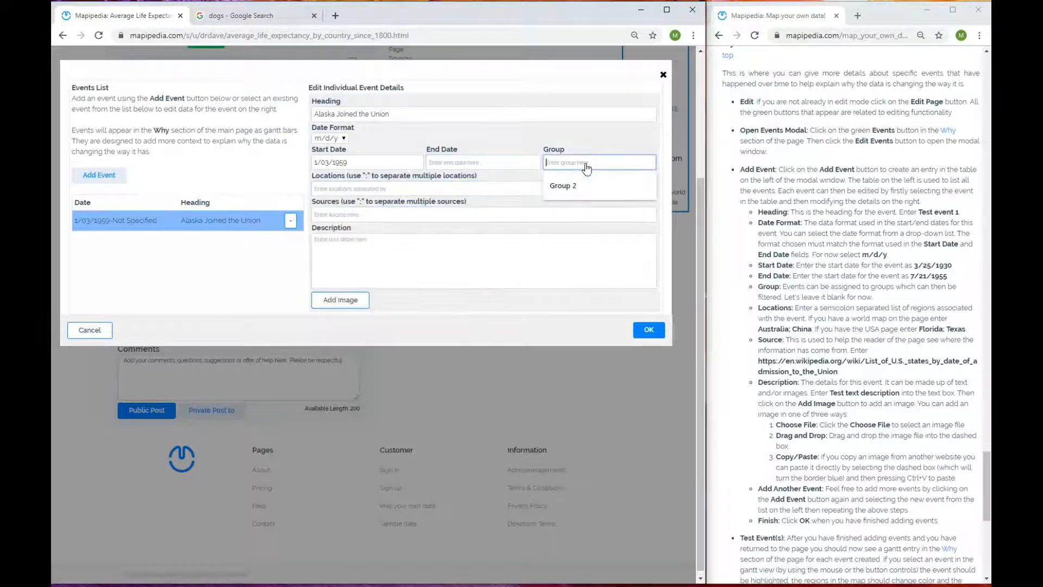
click(435, 191)
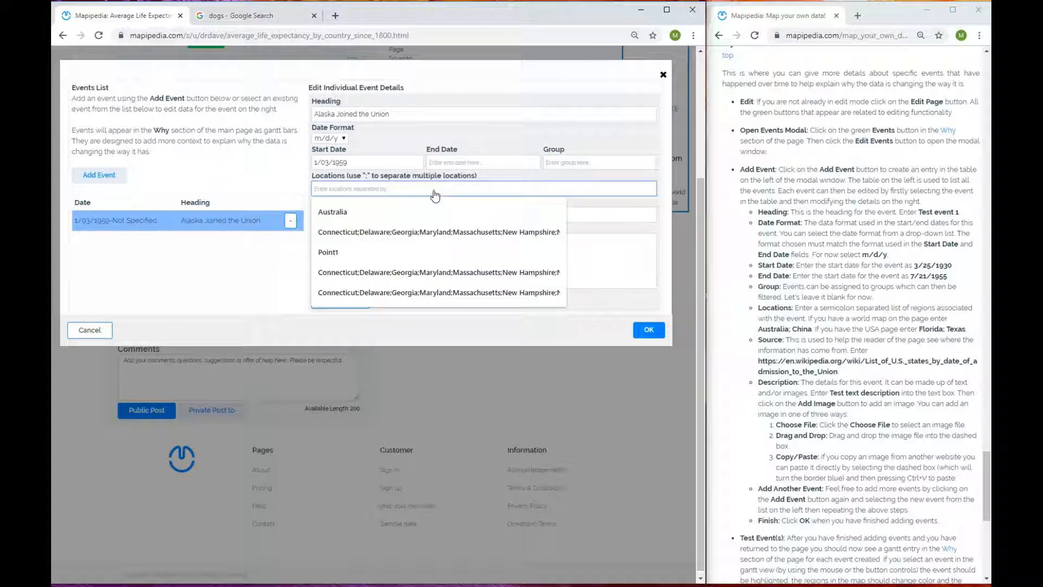
text(Alaska)
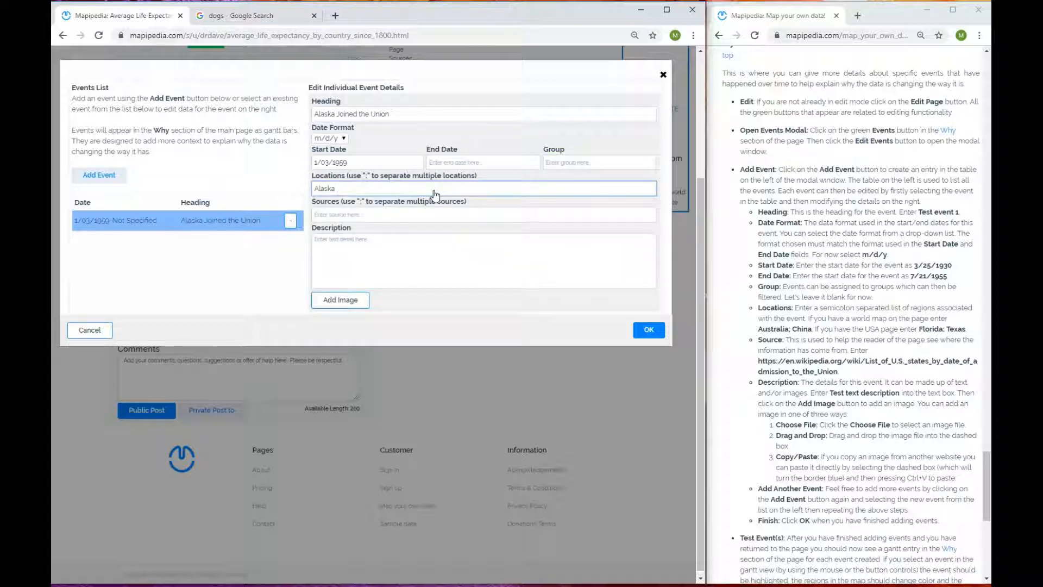
click(423, 216)
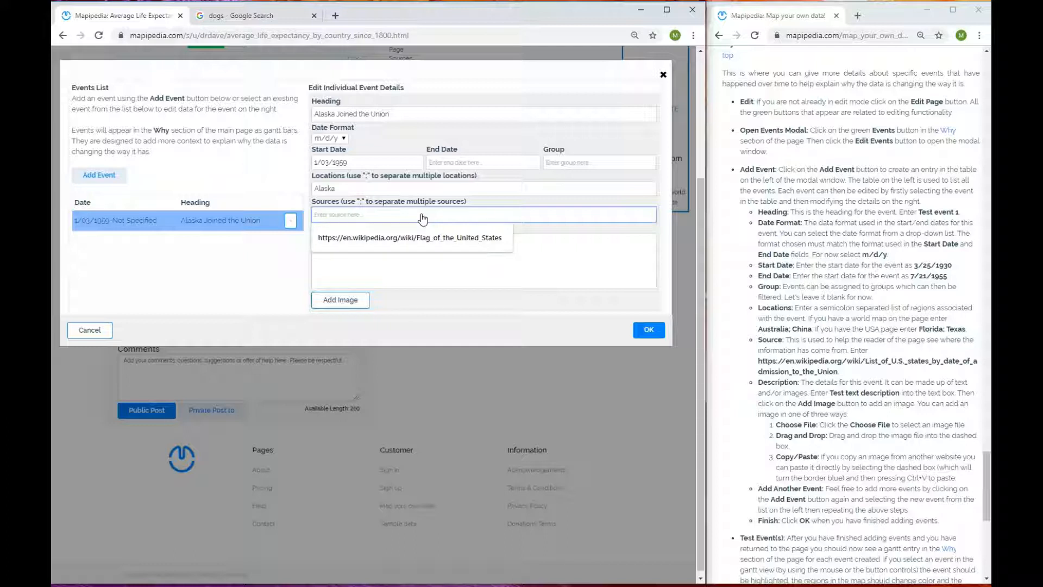
text(www)
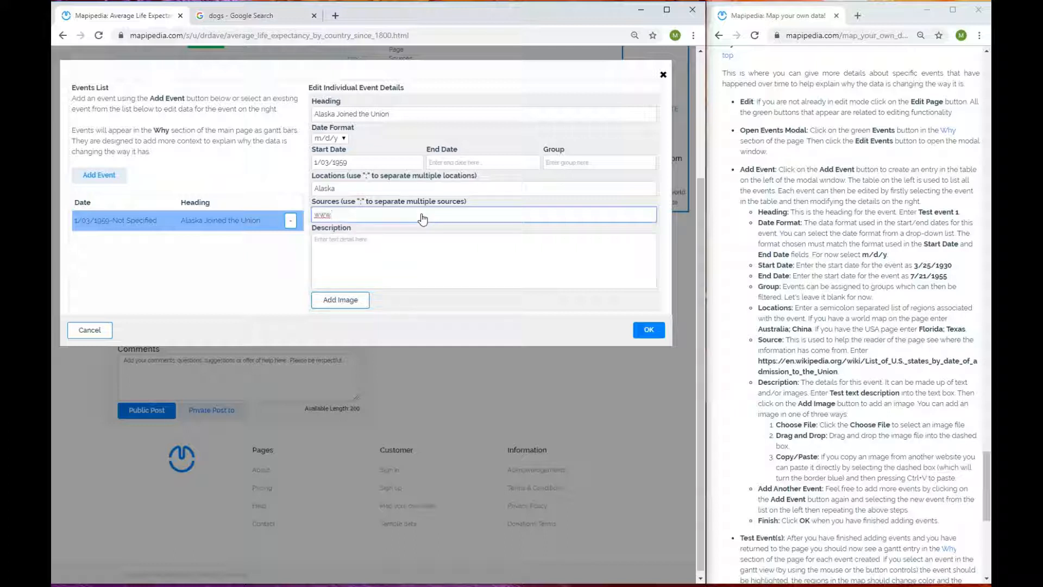
text(.wikipedia.org)
click(403, 242)
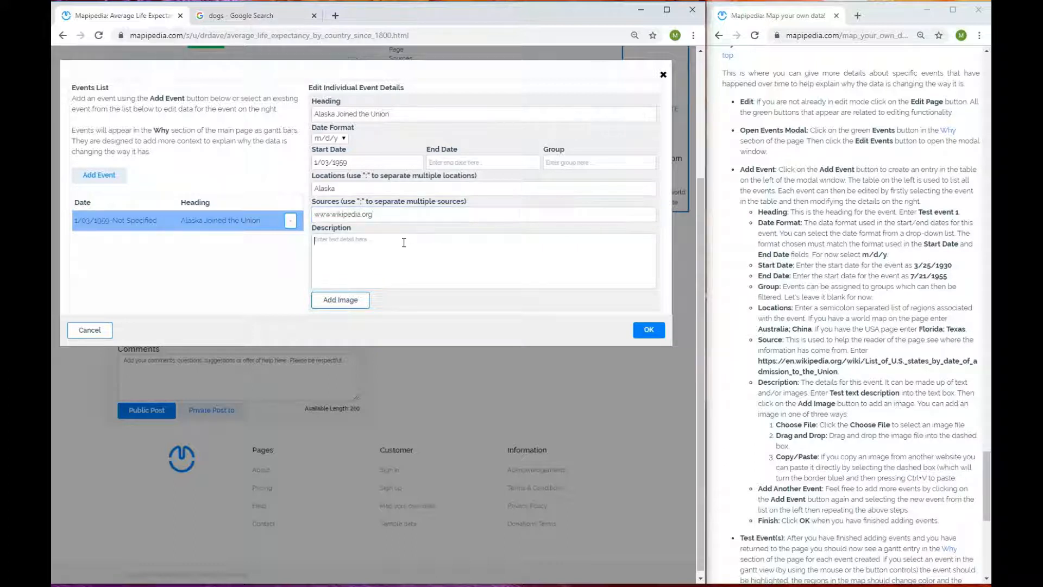
text(This is when Alaska Joined the union)
Add an image section to the event, search Google Images for alaska and copy the alaska.org photo of two people at a glacier
click(340, 300)
click(278, 15)
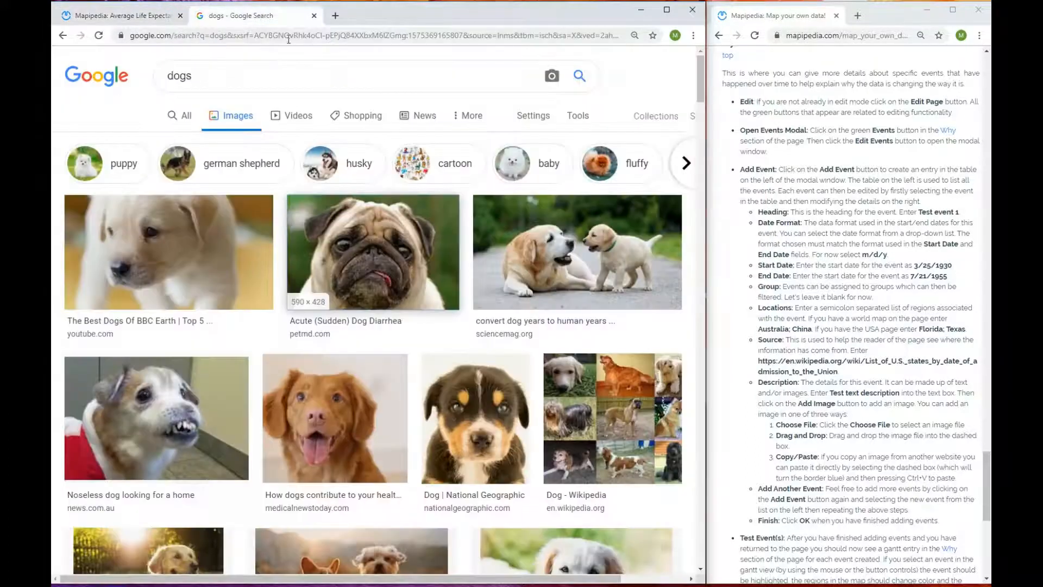
click(226, 78)
text(alaska)
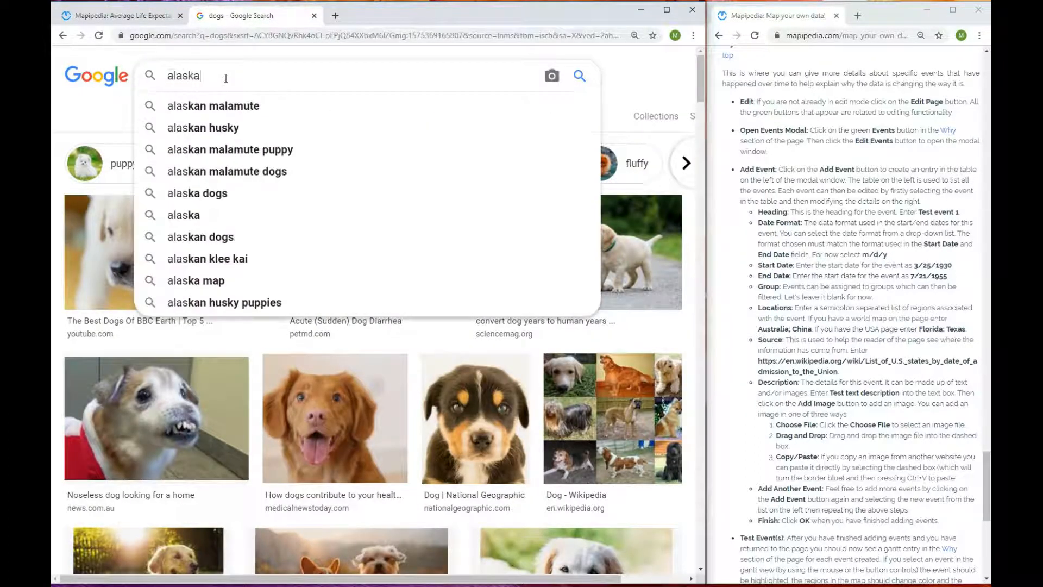
key(Return)
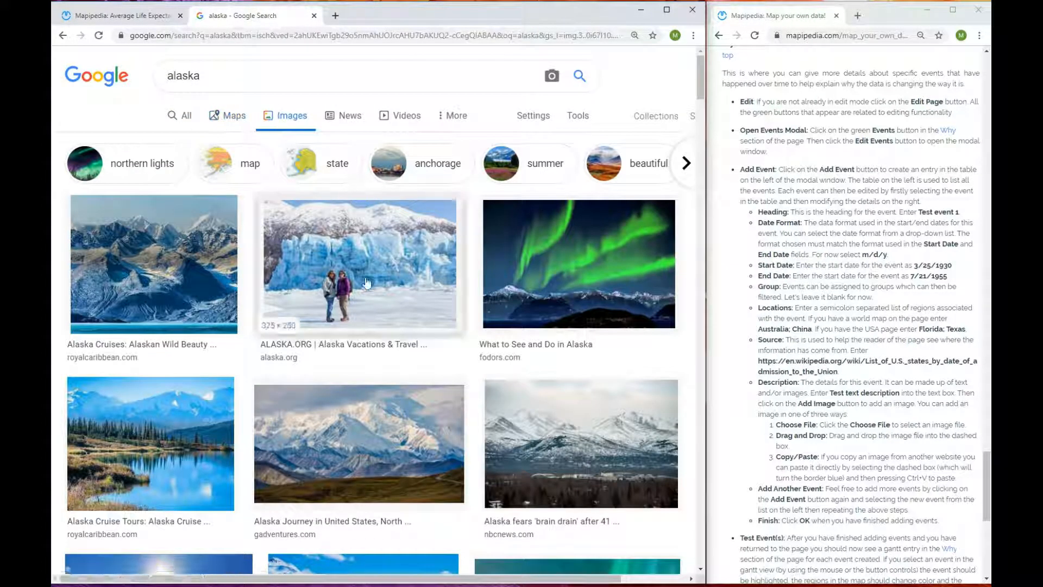
right_click(369, 253)
click(400, 367)
Paste the copied photo into the event's image box, set the image description to Alaska and accept the event
click(129, 22)
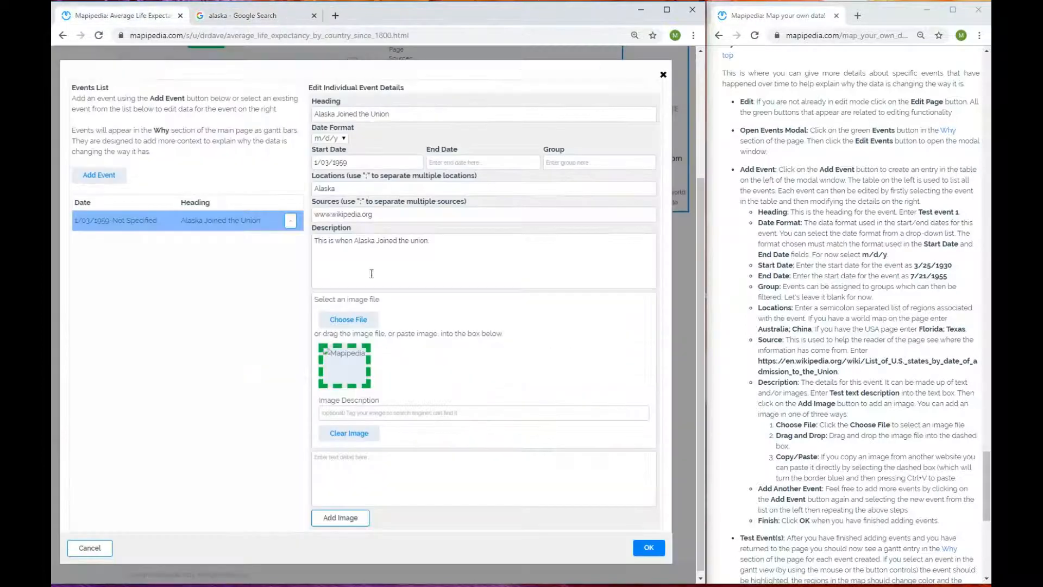
click(335, 365)
key(ctrl+v)
click(368, 413)
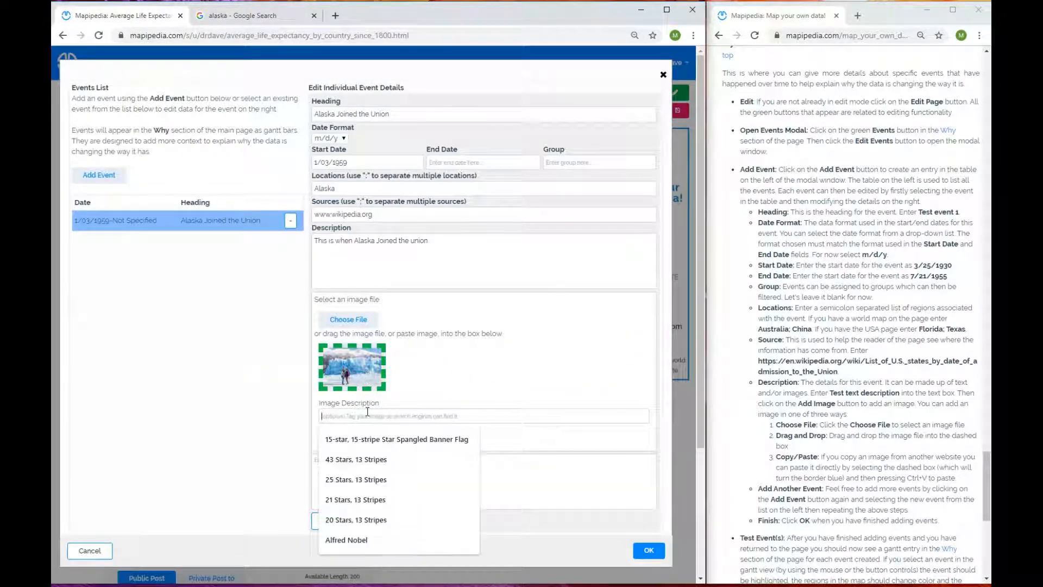
text(Alaska)
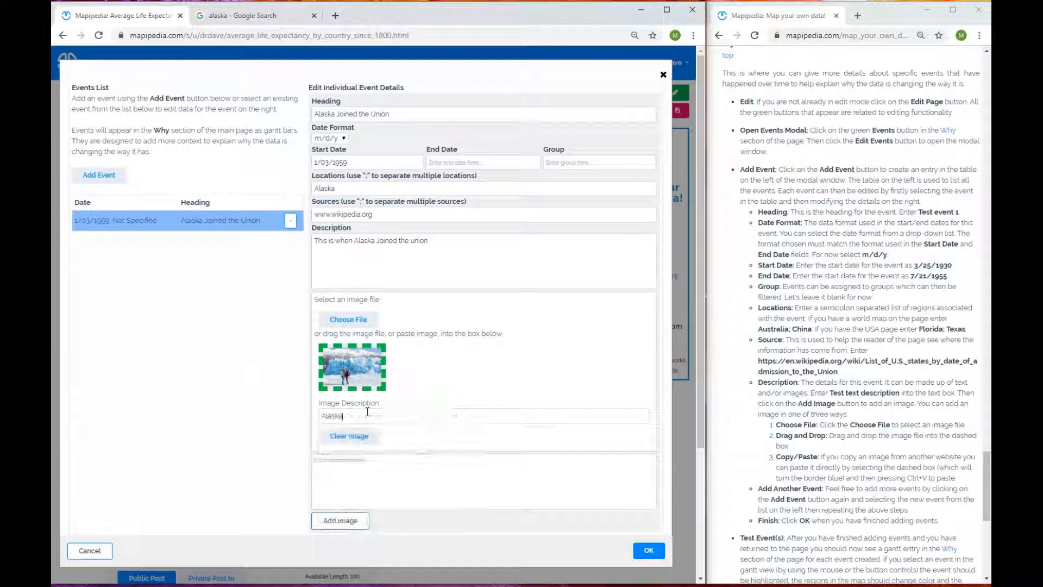
click(652, 553)
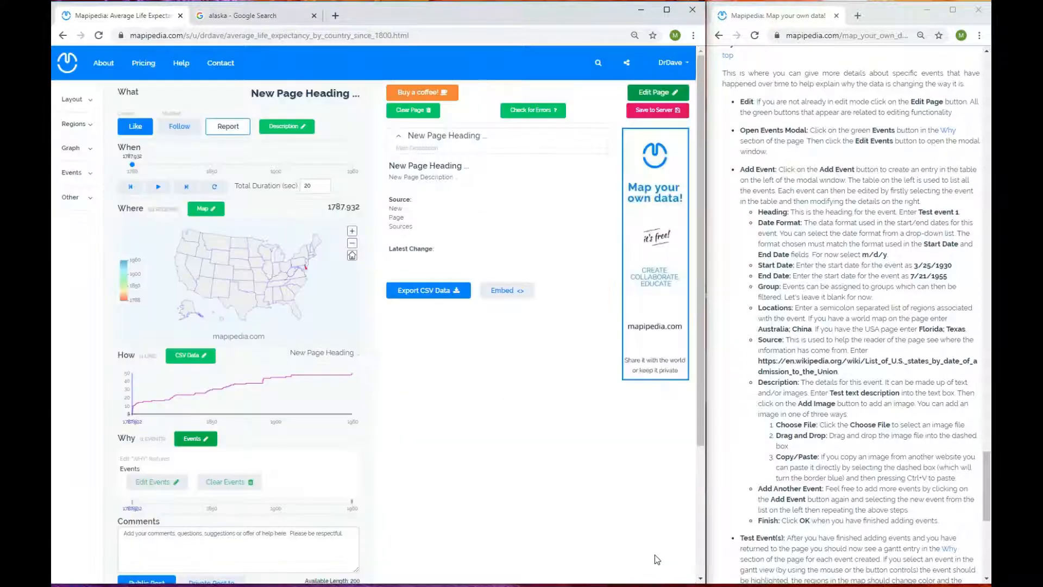
Reopen the Alaska event, set its start date to 1/03/1859 with no end date, and accept the change
scroll(471, 447, down, 2)
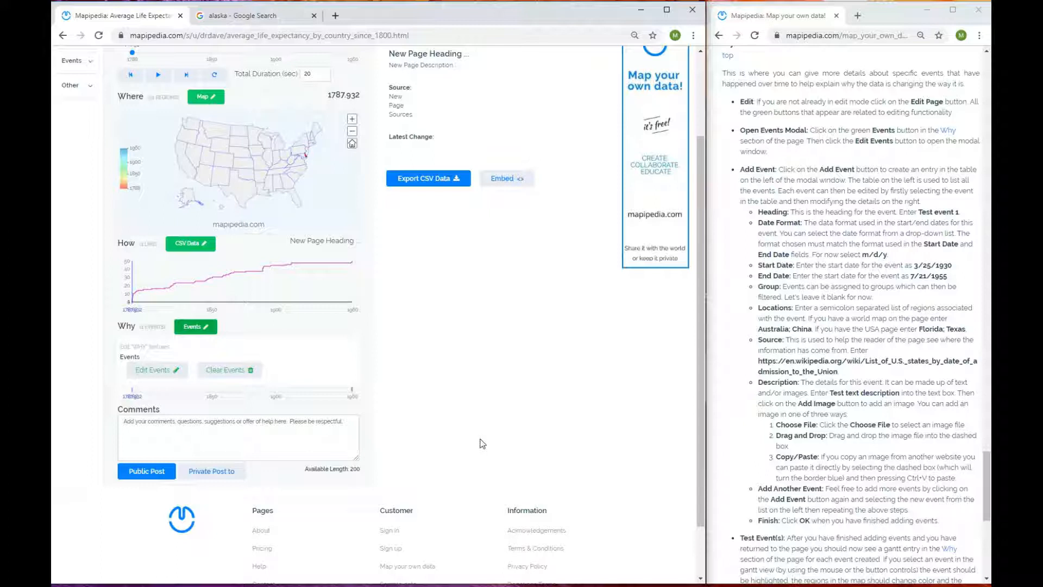
scroll(478, 432, up, 1)
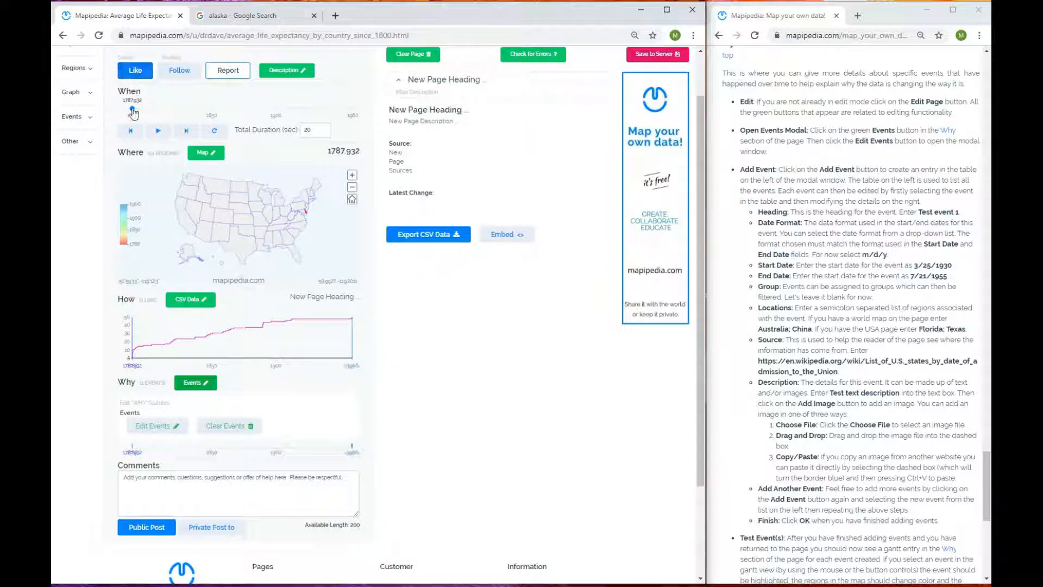
click(157, 426)
click(436, 165)
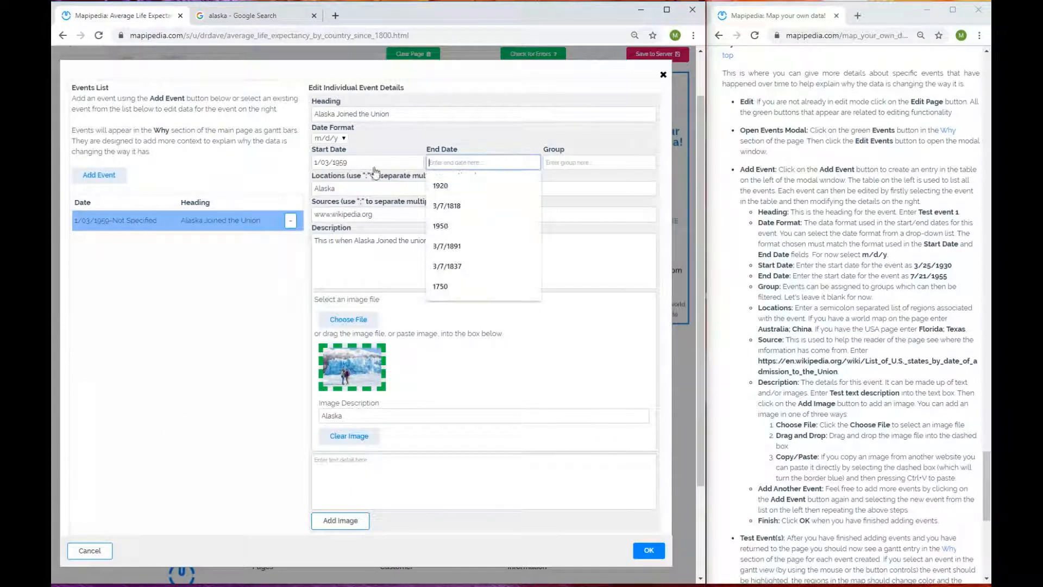
click(352, 165)
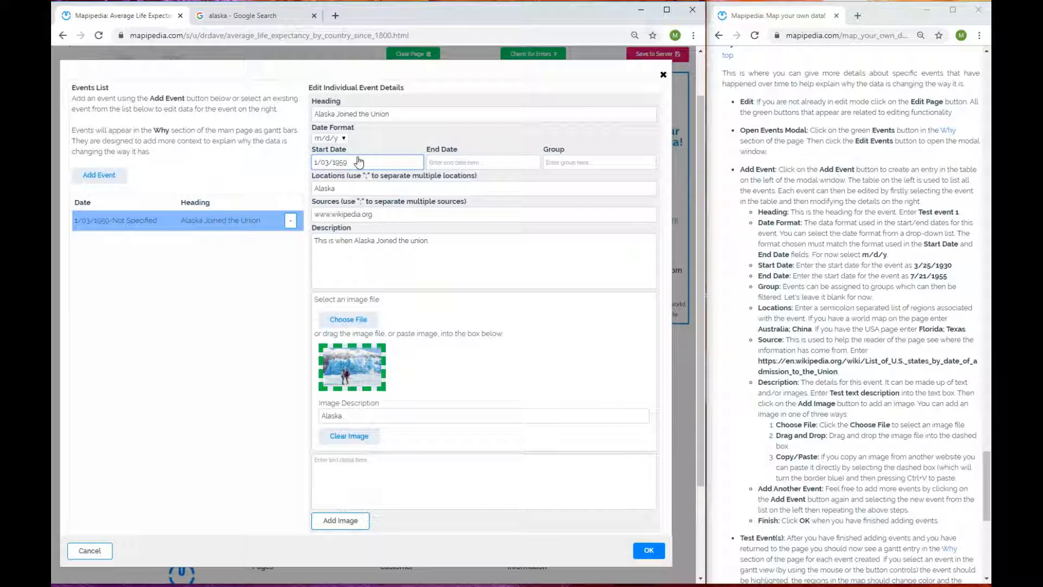
click(467, 163)
click(650, 551)
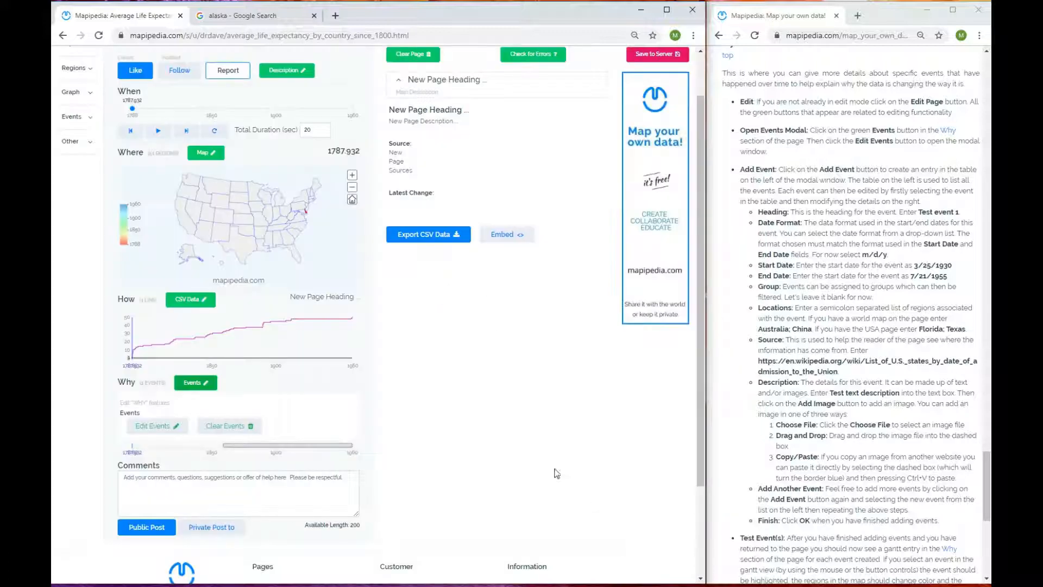
Examine the Alaska event's details and map highlight by selecting its Why bar and moving the time slider to about 1855 and 1866
click(312, 450)
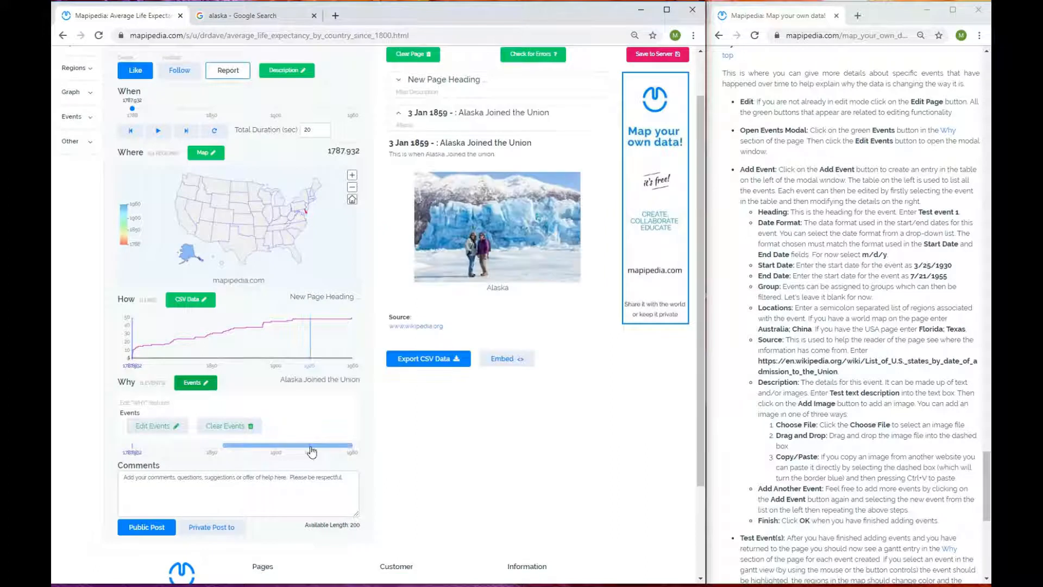
mouse_move(320, 450)
mouse_move(189, 254)
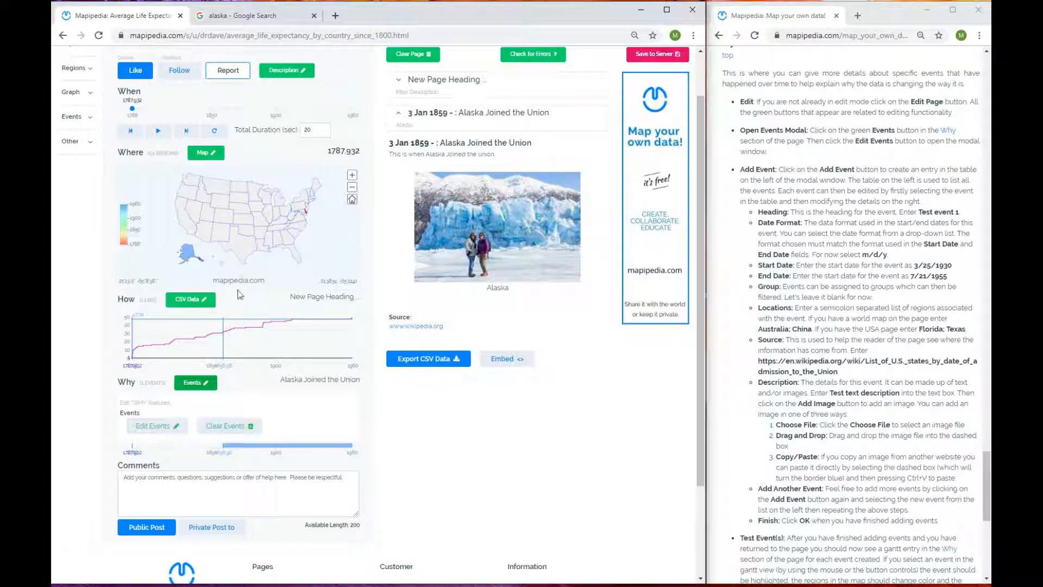
drag(137, 119, 218, 110)
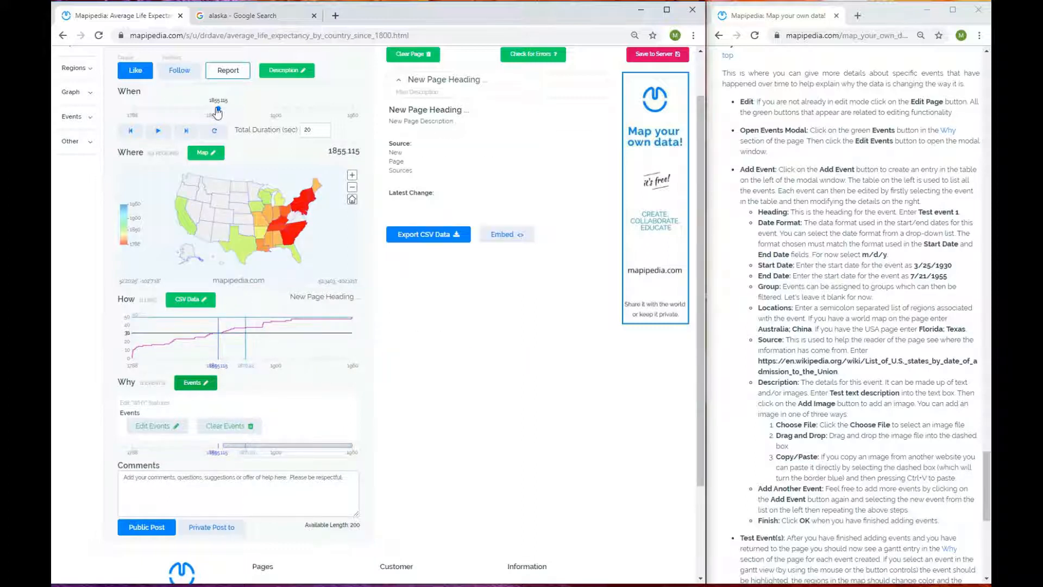
drag(219, 110, 233, 111)
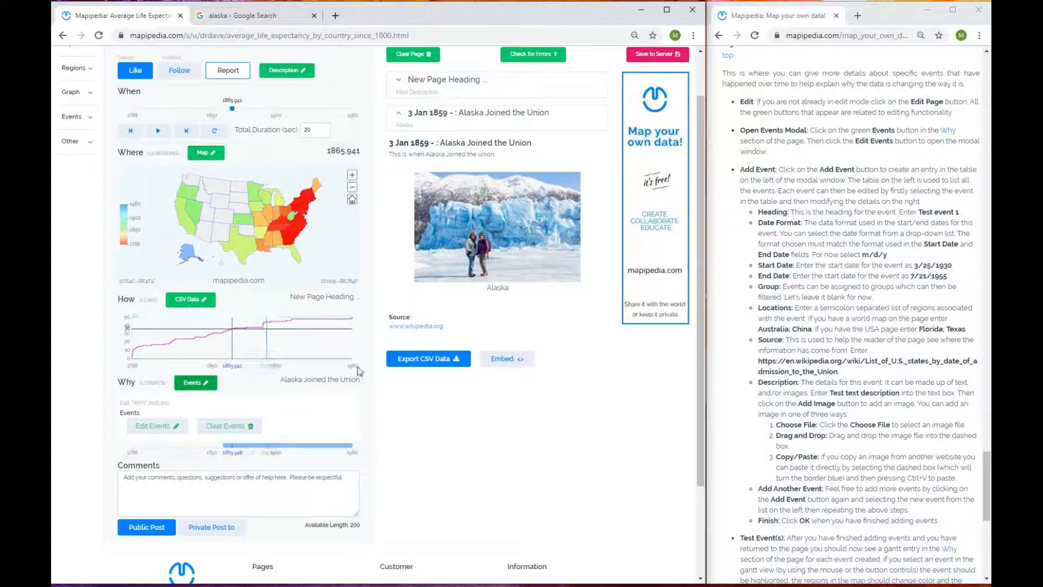
Move the time slider back to about 1844, read the help on testing events, and run the page's error check
mouse_move(232, 111)
mouse_down()
mouse_move(153, 111)
mouse_move(233, 112)
mouse_move(205, 108)
mouse_up()
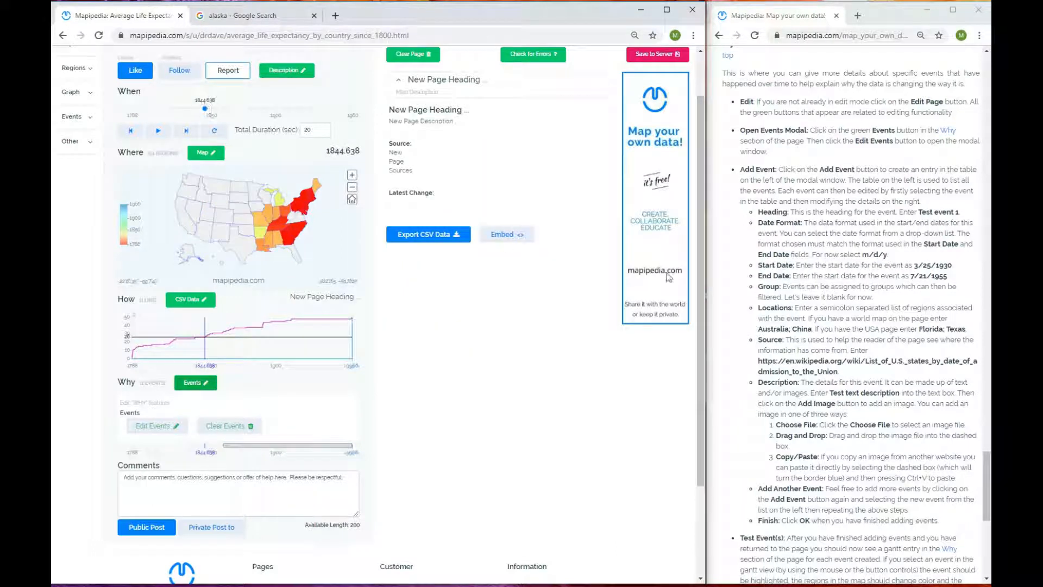
scroll(783, 368, down, 5)
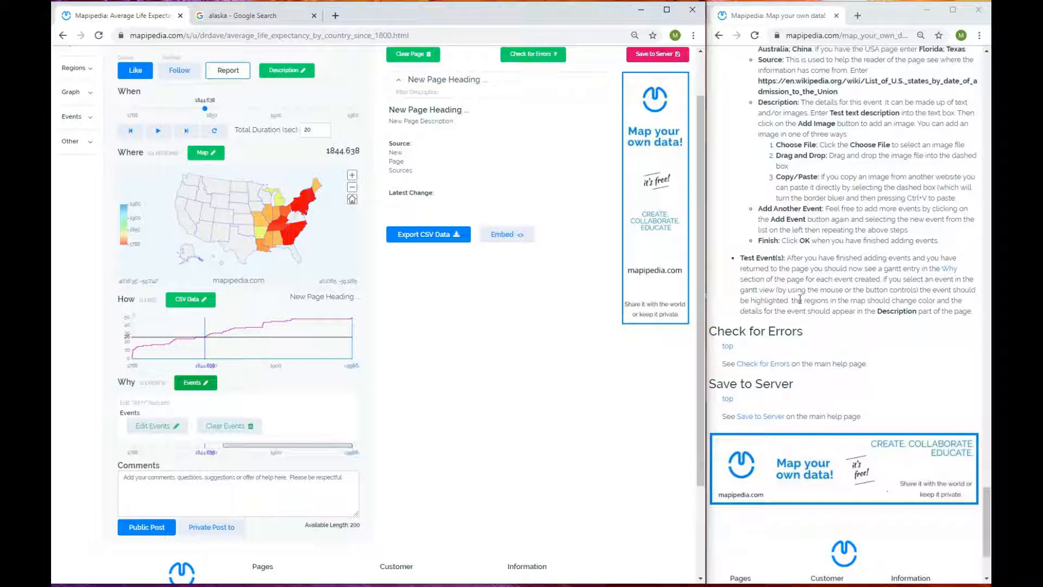
scroll(800, 299, up, 2)
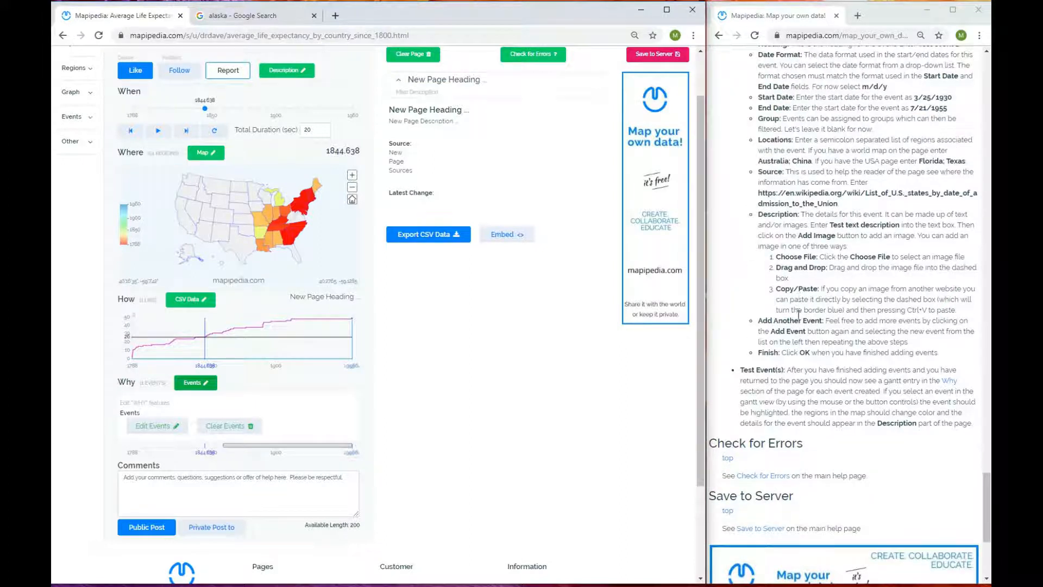
scroll(798, 315, down, 3)
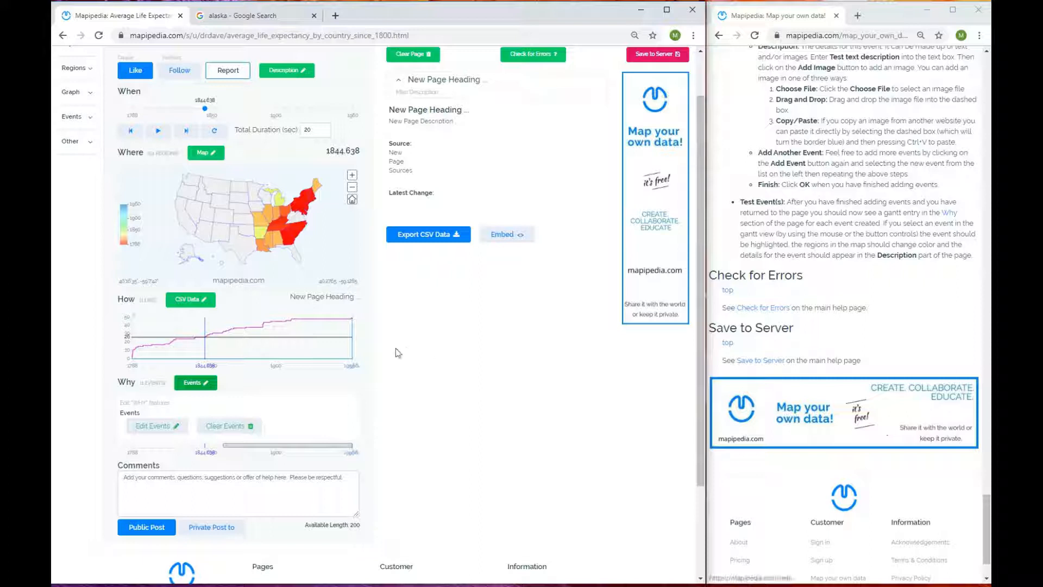
scroll(442, 348, up, 1)
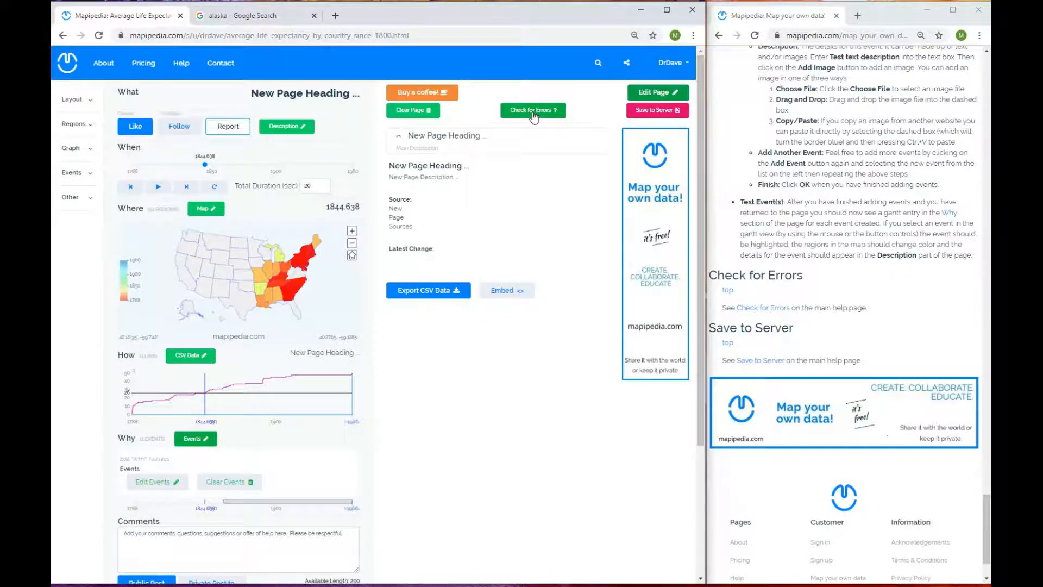
click(534, 114)
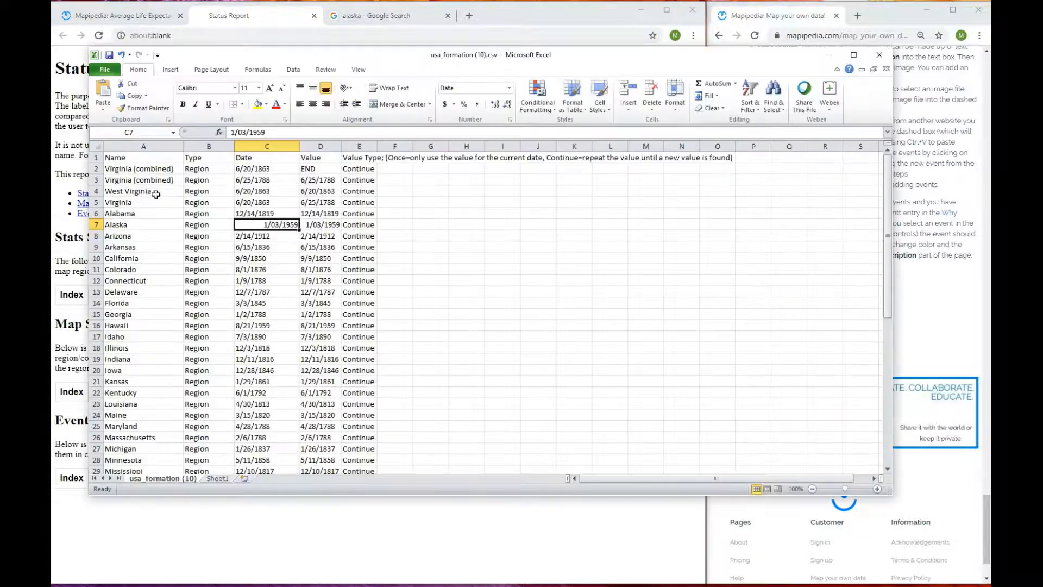
In the usa_formation CSV in Excel, change the West Virginia label to West Virginia2 and copy the whole sheet
click(143, 191)
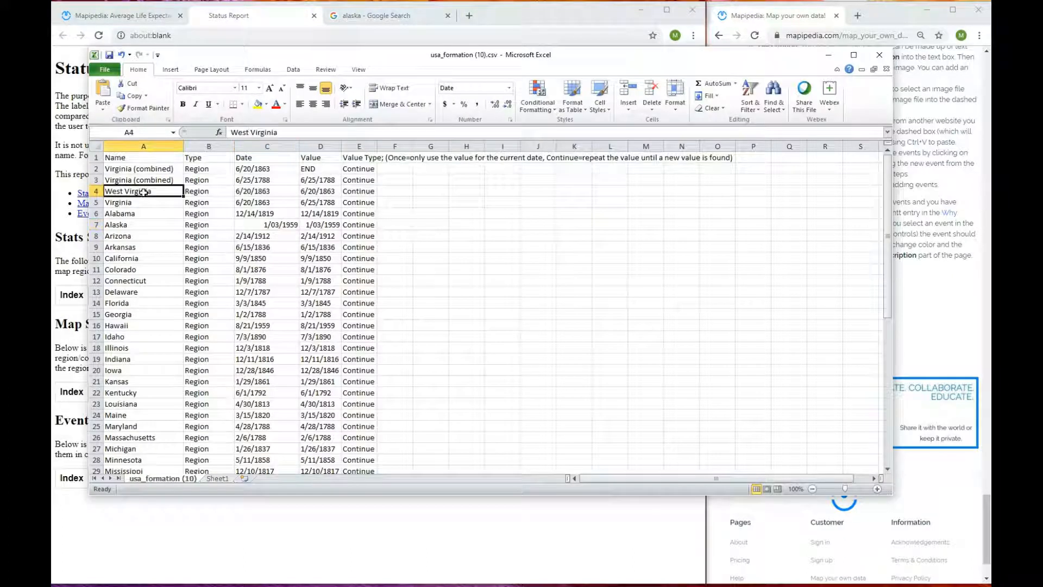
click(304, 133)
click(255, 220)
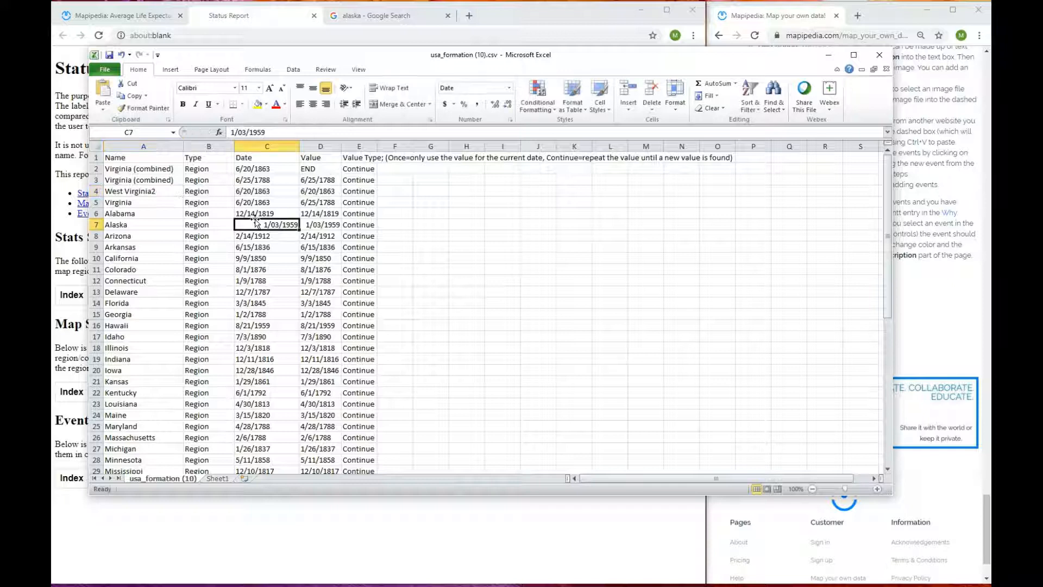
key(ctrl+a)
key(ctrl+c)
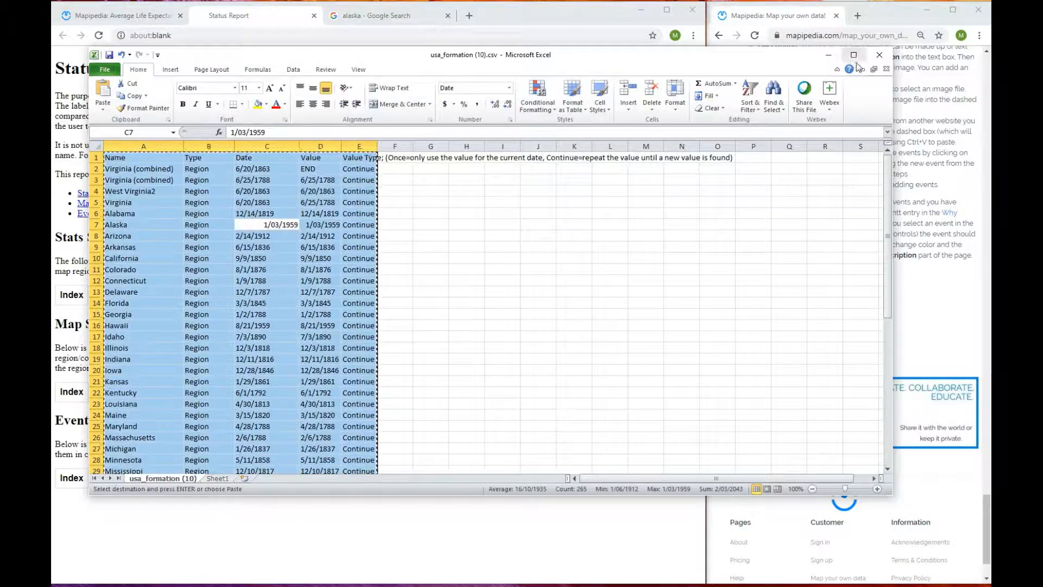
Return to the Mapipedia page in the browser and paste the copied sheet into its CSV data box
click(828, 55)
click(119, 15)
click(179, 356)
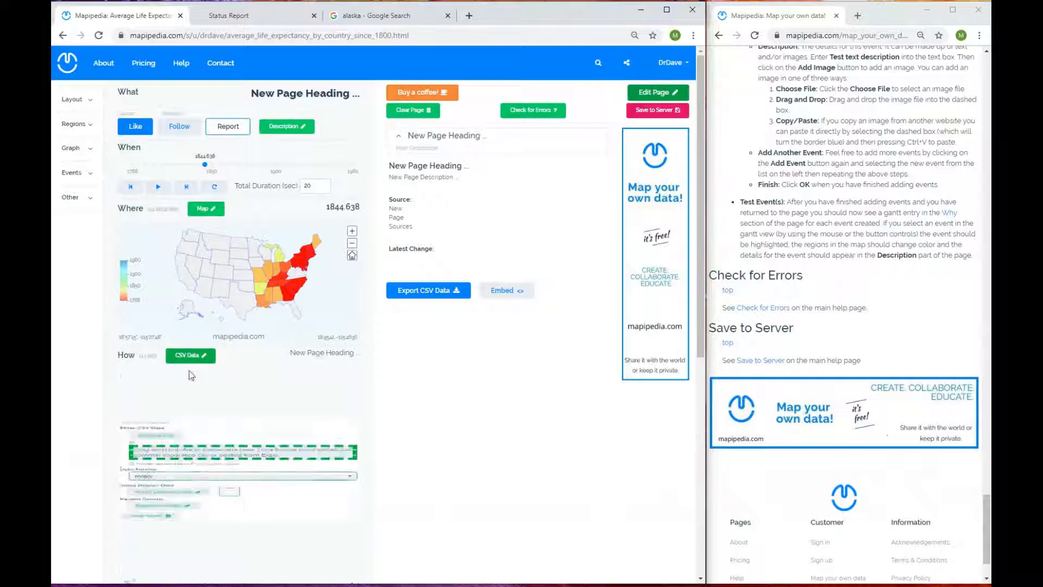
click(171, 433)
key(ctrl+v)
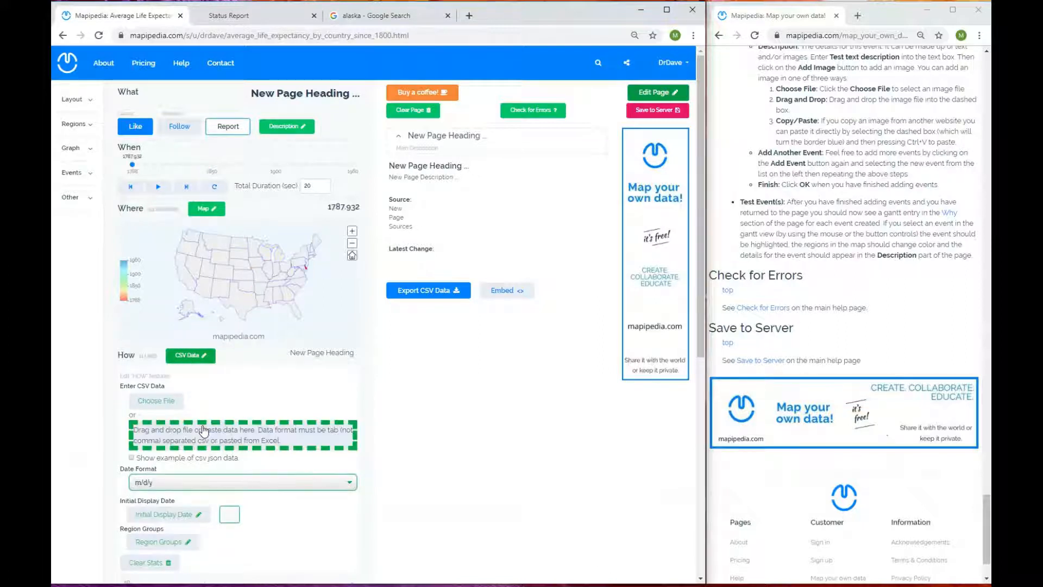
Move the time slider to about 1959 to inspect the map, and run the error check again
scroll(447, 395, down, 2)
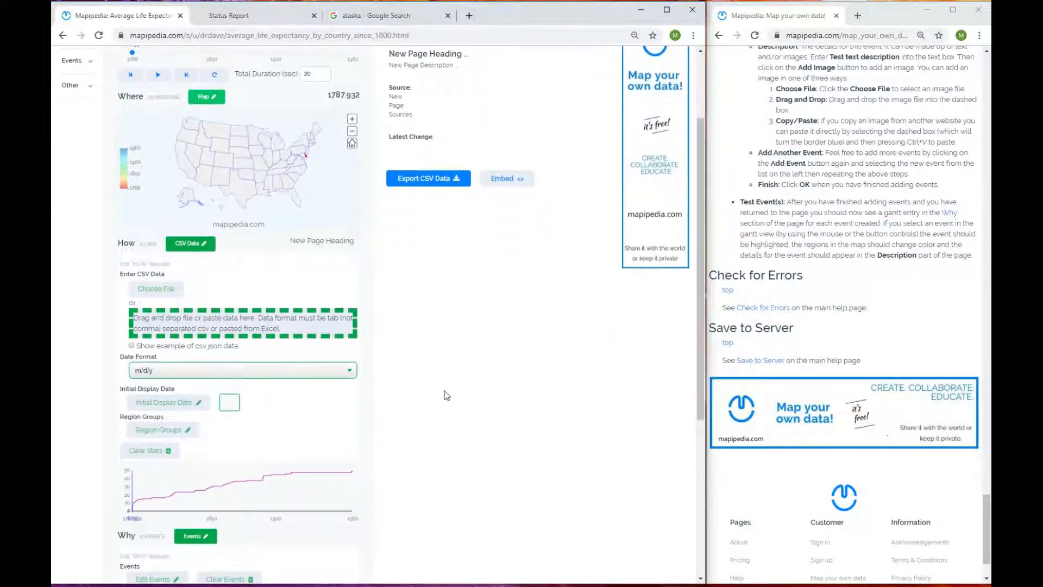
scroll(447, 395, up, 1)
drag(148, 109, 373, 103)
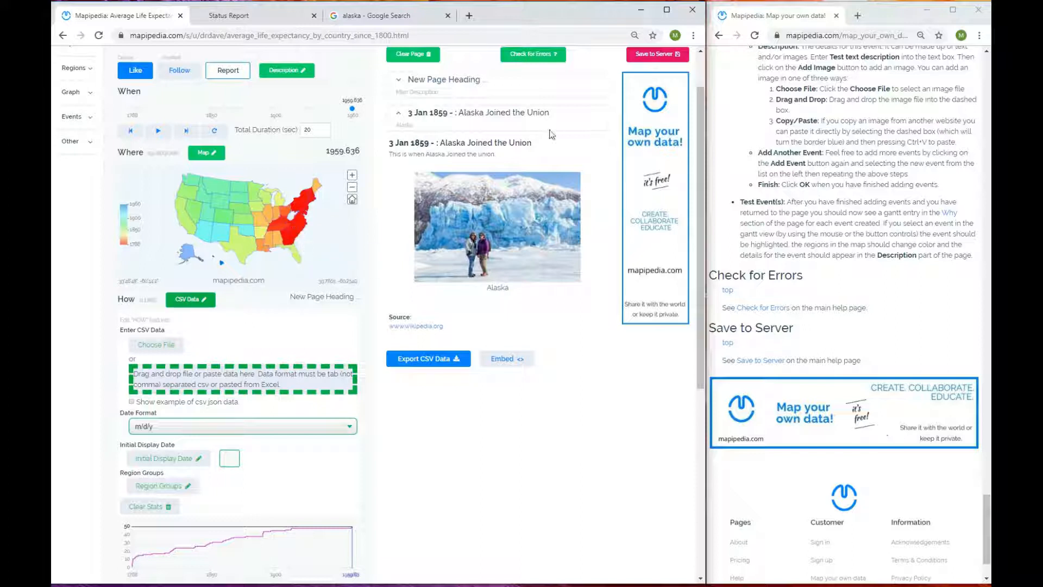
click(545, 56)
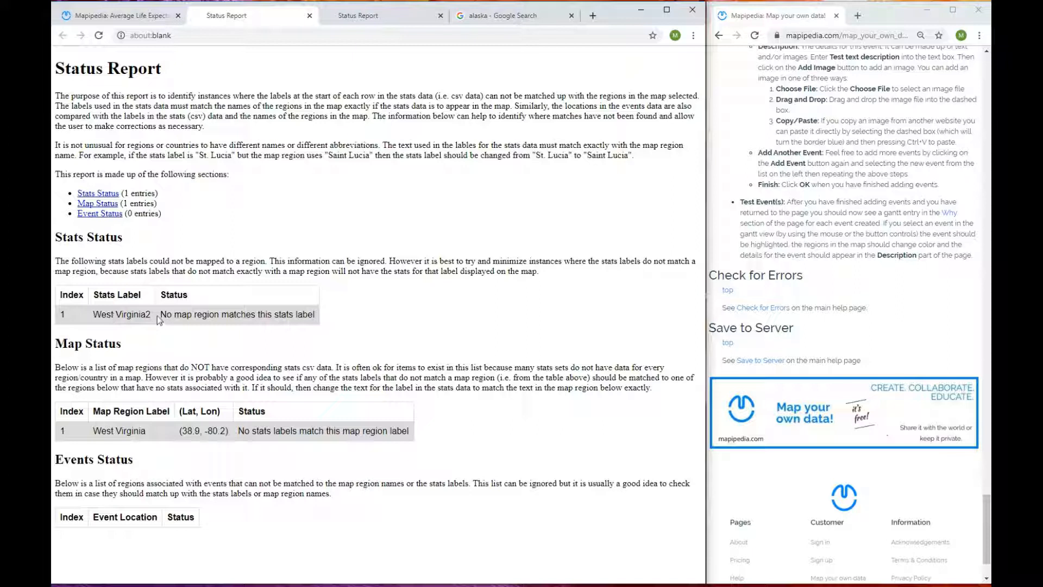
Compare the unmatched stats label with the unmatched map region label in the Status Report
drag(159, 314, 265, 308)
click(354, 316)
drag(94, 431, 147, 431)
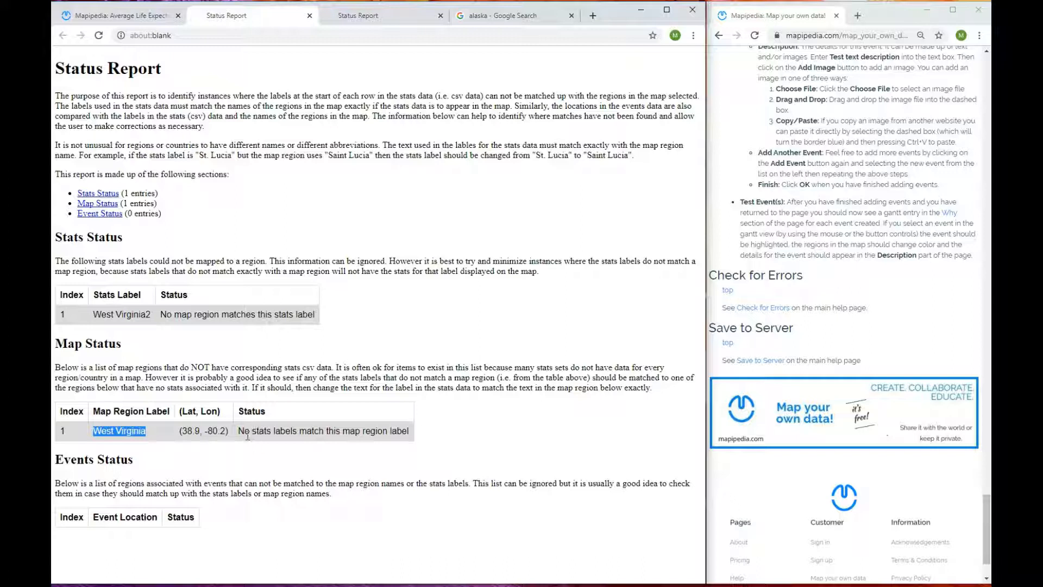
drag(238, 431, 253, 431)
click(356, 302)
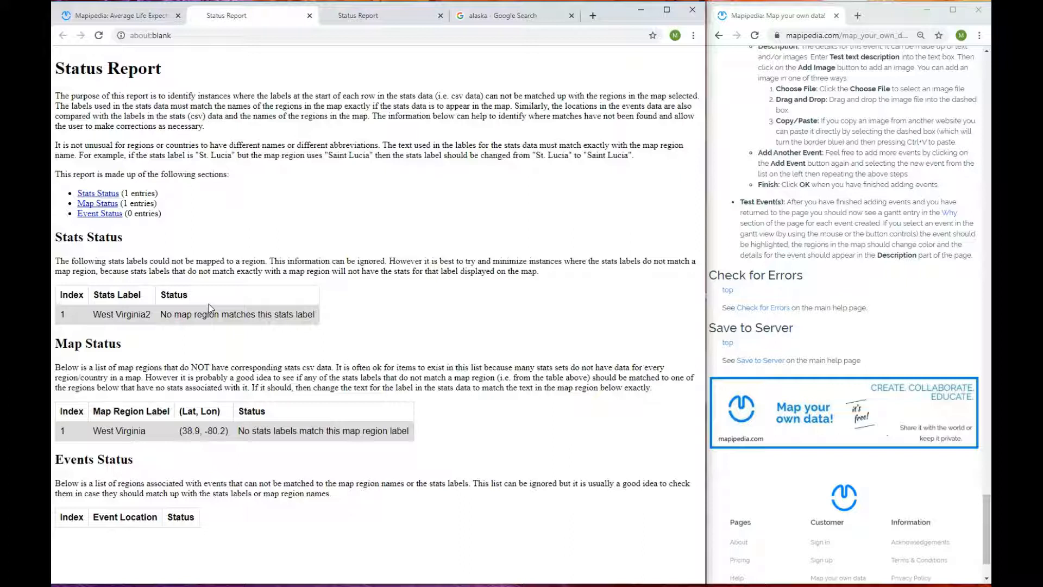
drag(92, 314, 151, 313)
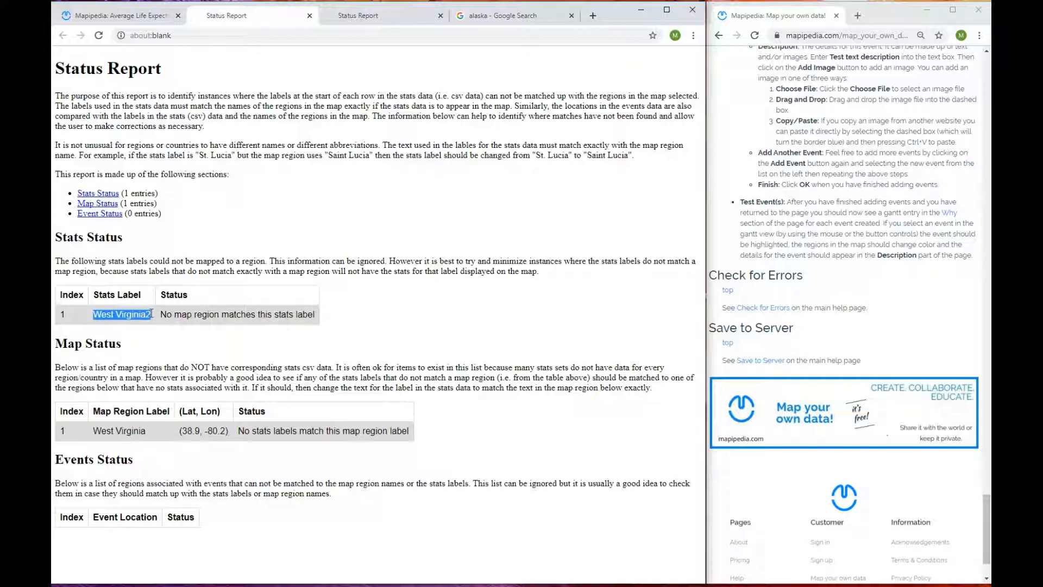
click(151, 313)
drag(147, 431, 96, 435)
click(358, 344)
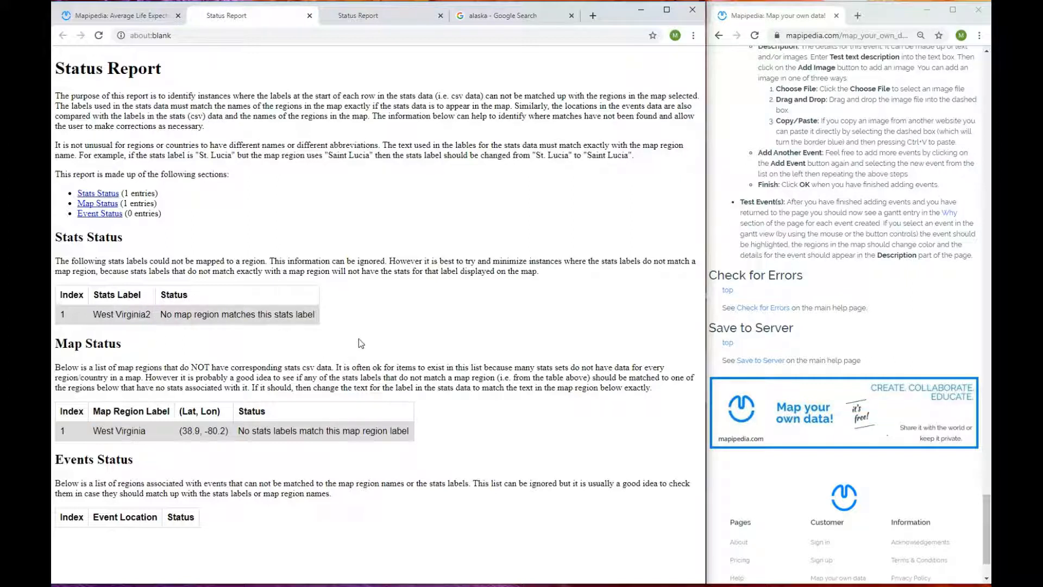
Switch to Excel, correct the West Virginia2 label to West Virginia, and copy the whole sheet
key(alt+Tab)
click(298, 132)
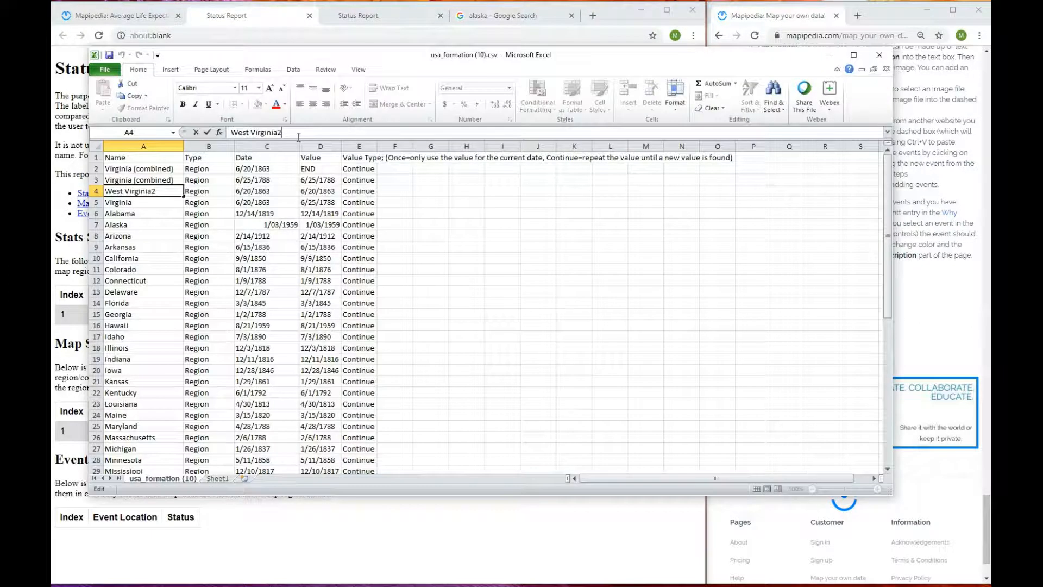
key(BackSpace)
click(163, 335)
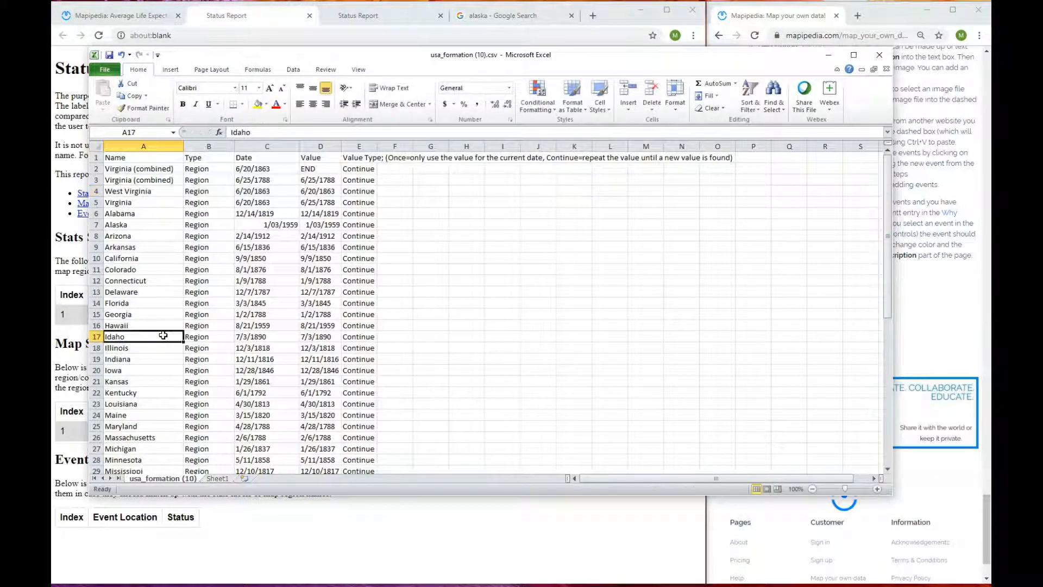
key(ctrl+a)
key(ctrl+c)
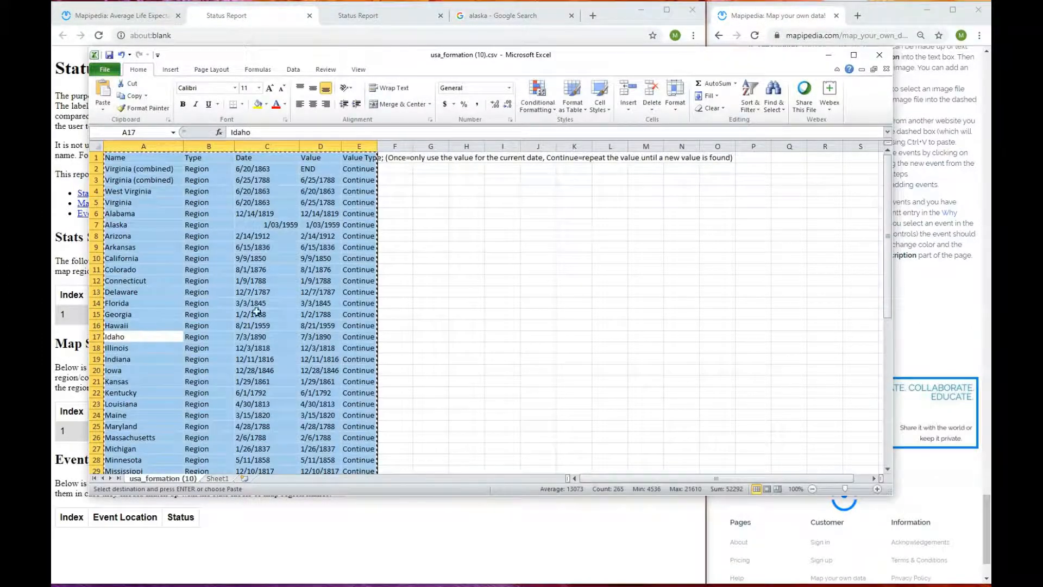
Paste the corrected sheet into the Mapipedia page's CSV data box and rerun the error check
click(129, 21)
click(175, 379)
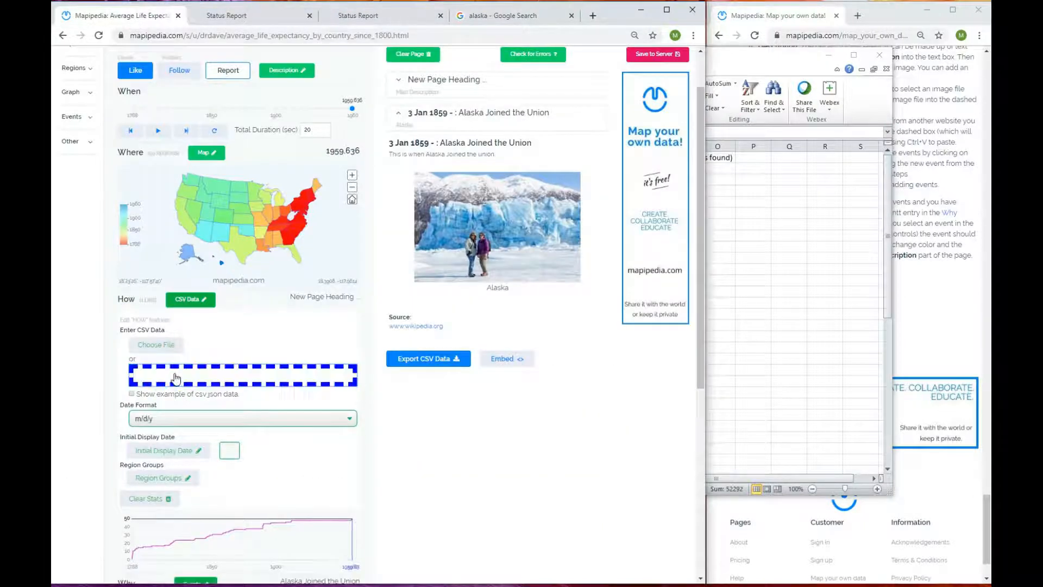
key(ctrl+v)
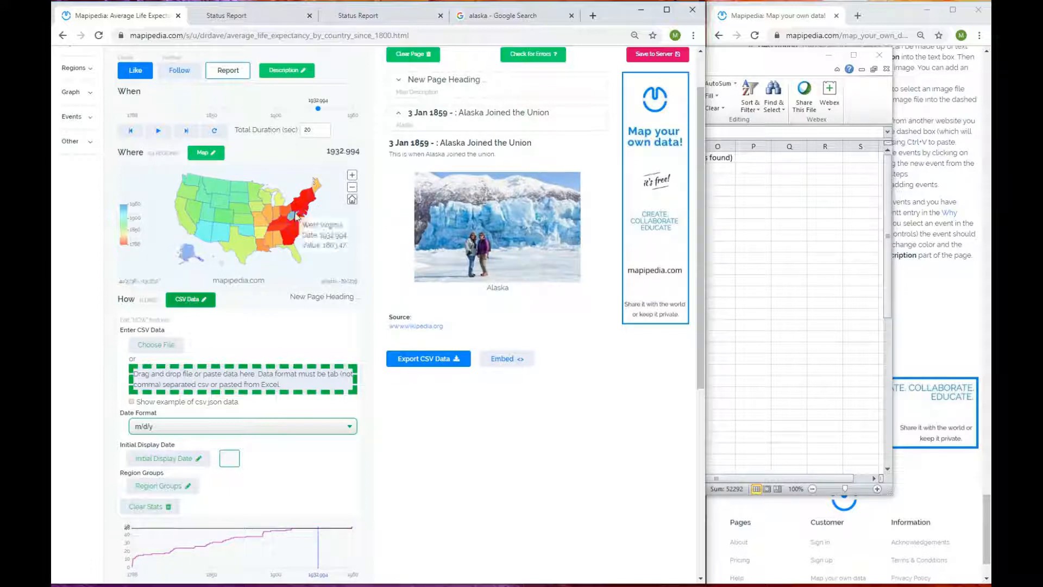
scroll(598, 82, up, 2)
click(532, 109)
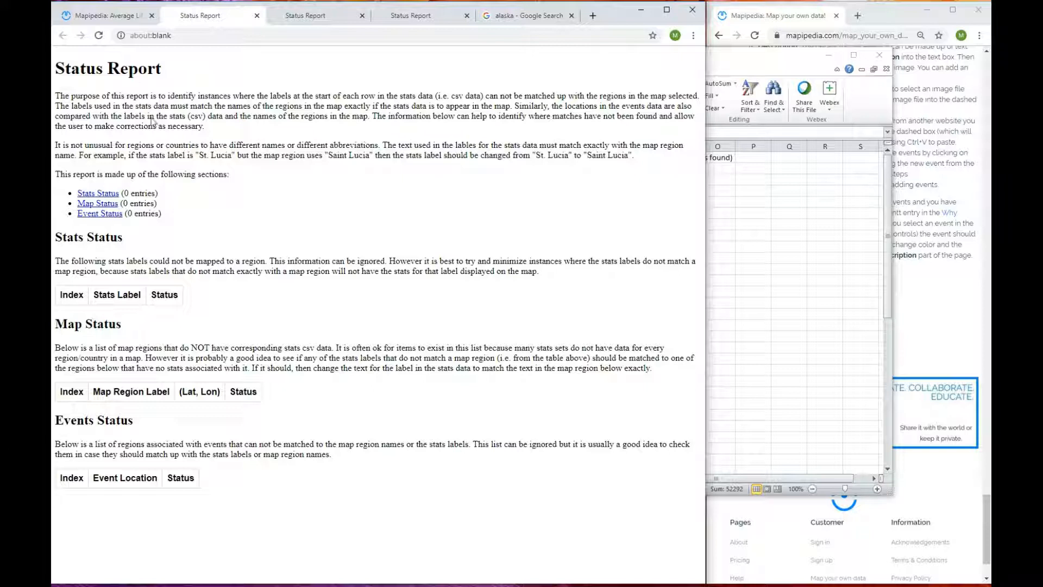
Start saving the map to the server as a new page named "Here is a new page for the USA featuring Alaska"
click(103, 15)
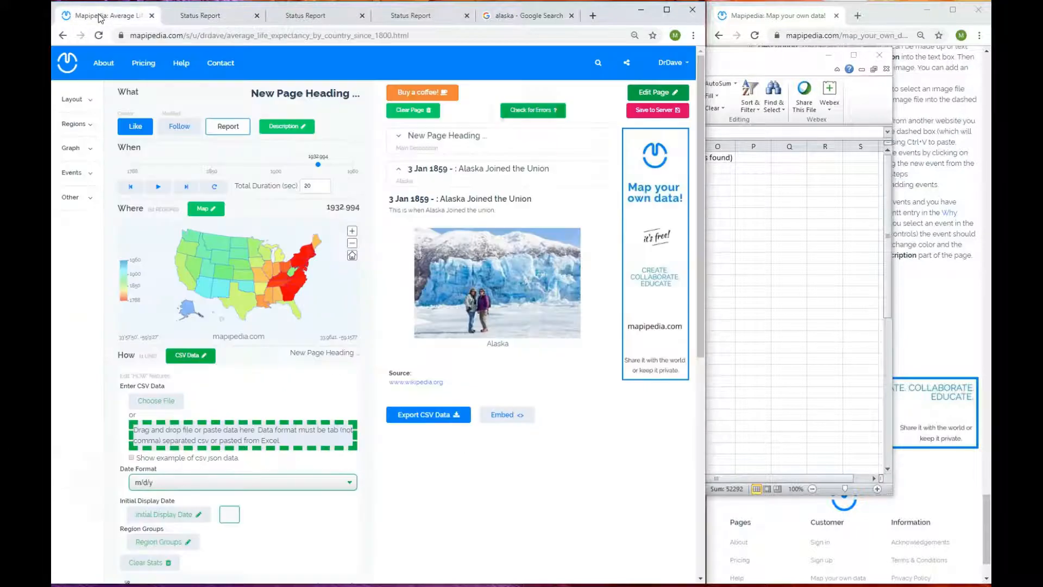
click(878, 15)
scroll(794, 334, down, 1)
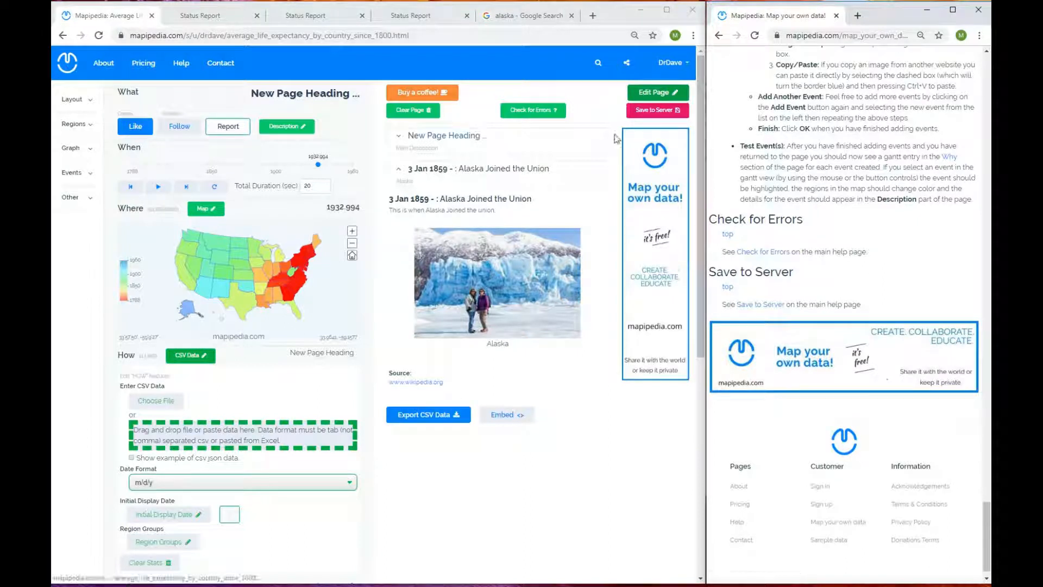
click(657, 108)
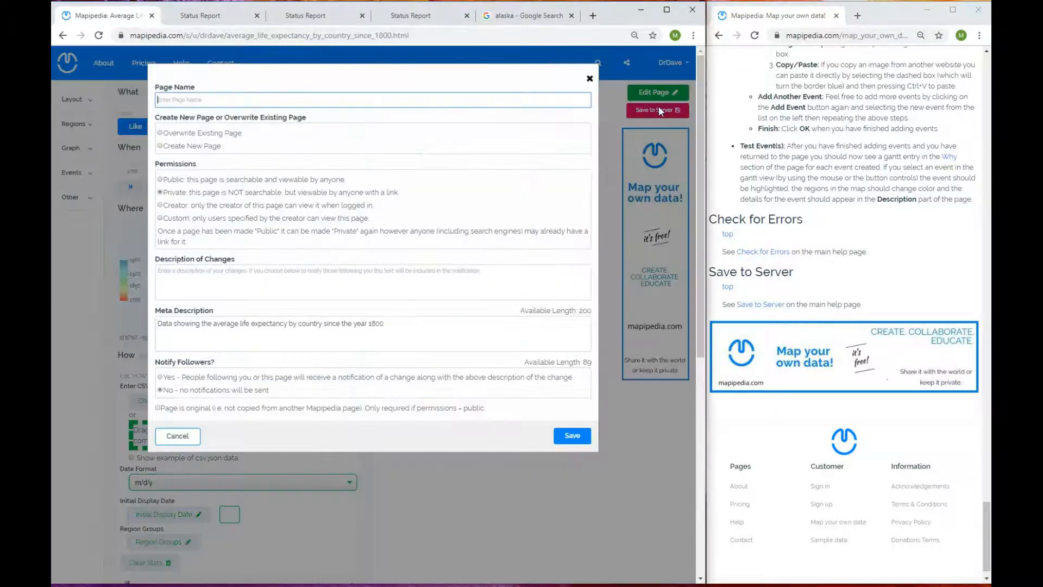
click(207, 101)
text(Here is a new page for the USA featuring Alaska)
click(192, 149)
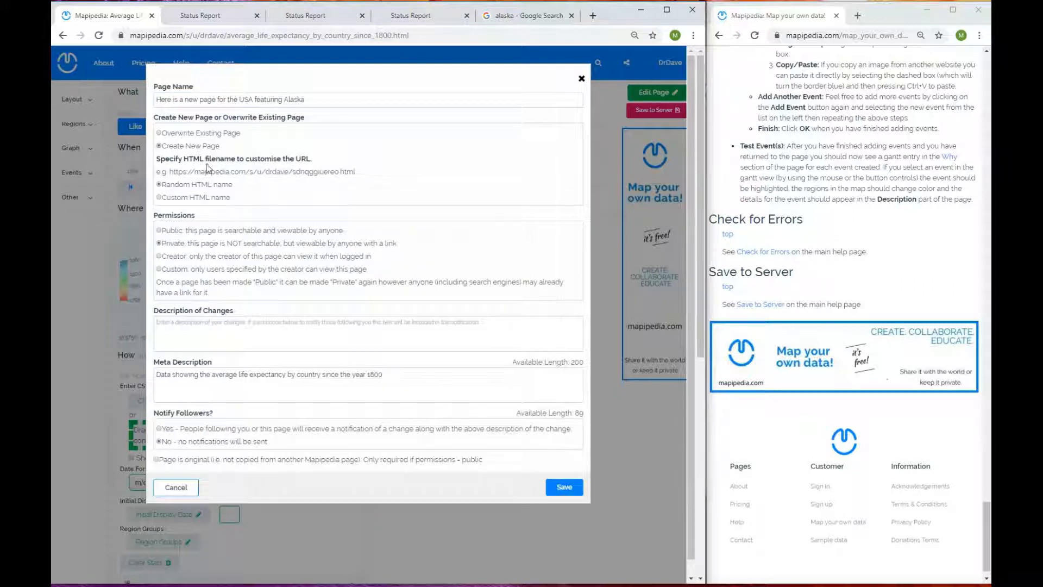
Give the new page the custom HTML name here_is_usa_with_alaska
click(195, 197)
click(238, 217)
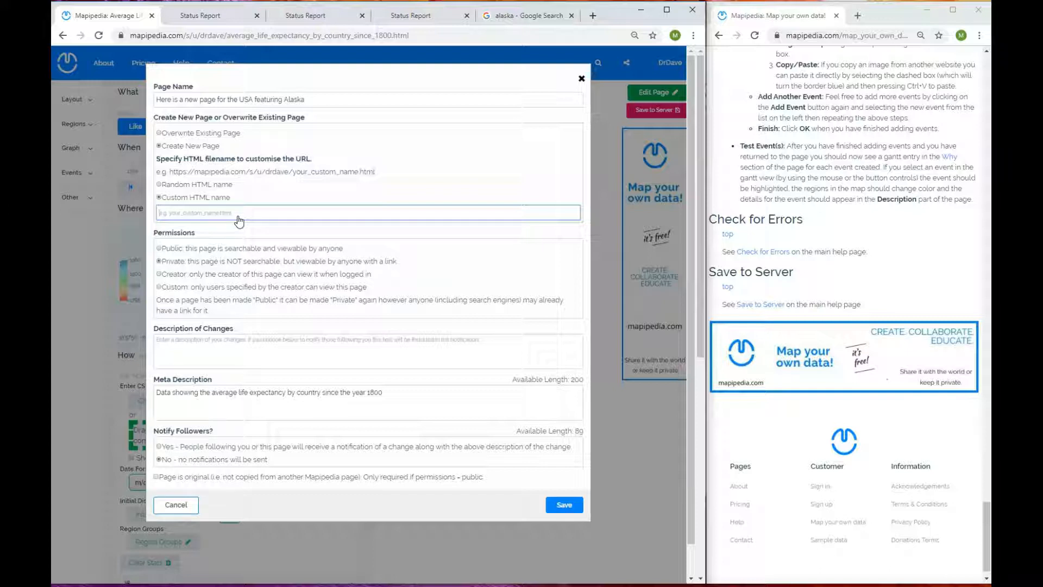
text(here)
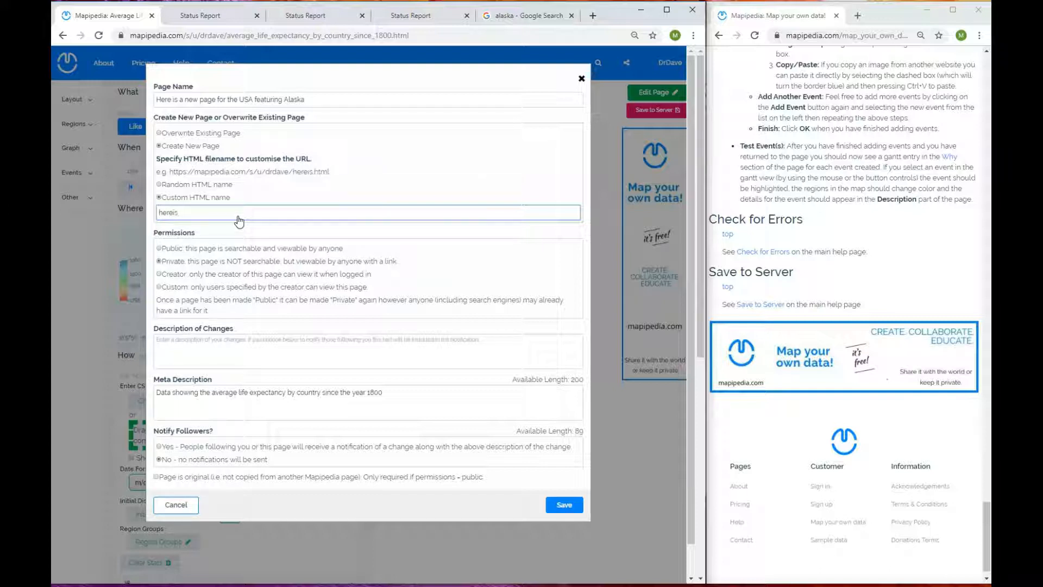
text(_is_usa_lif)
text(h_alaska)
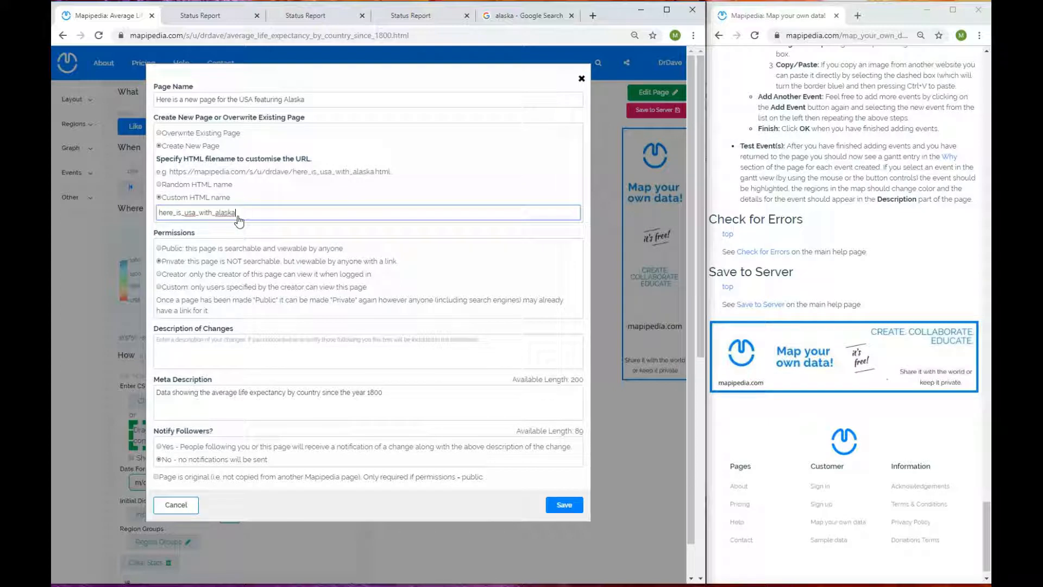
Set the page permissions to Public and clear the meta description
click(187, 250)
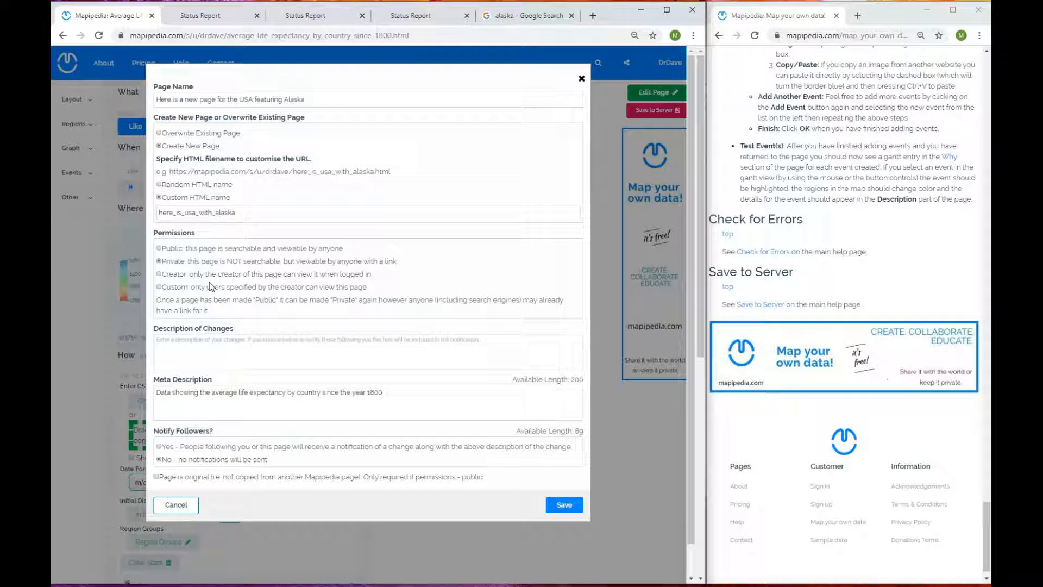
click(197, 249)
click(289, 391)
scroll(287, 404, down, 1)
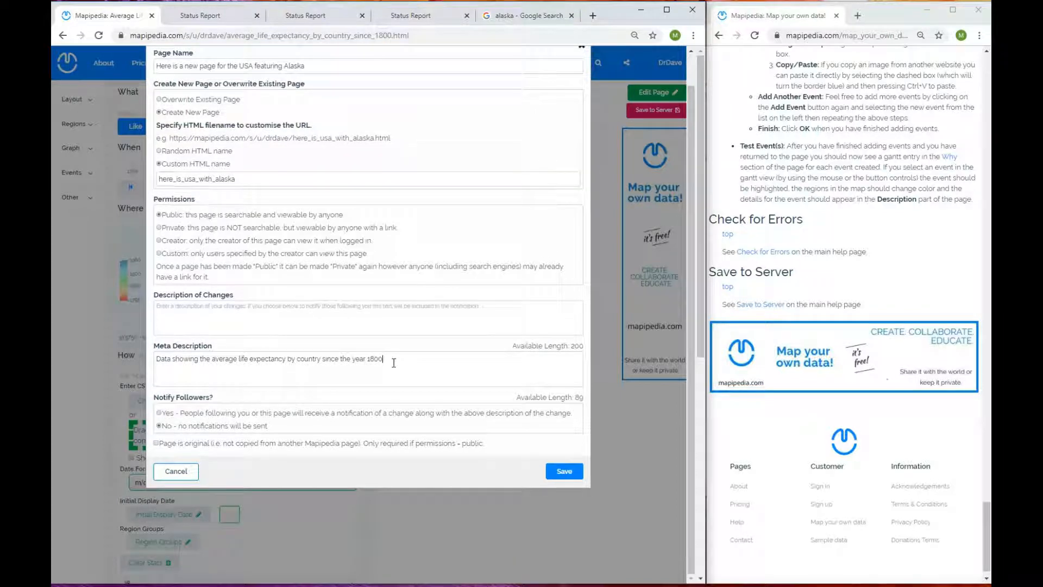
drag(400, 365, 117, 360)
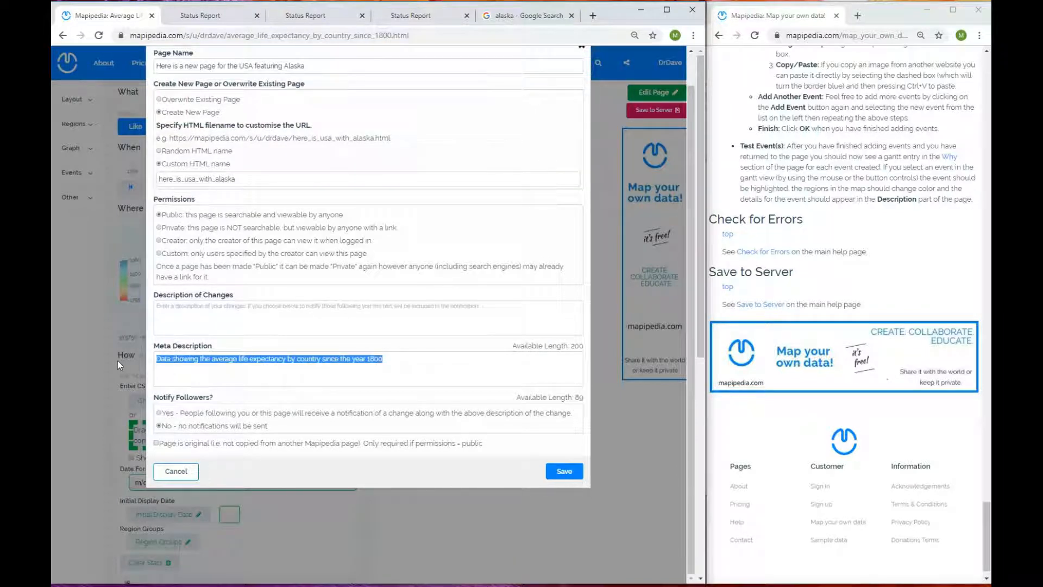
key(BackSpace)
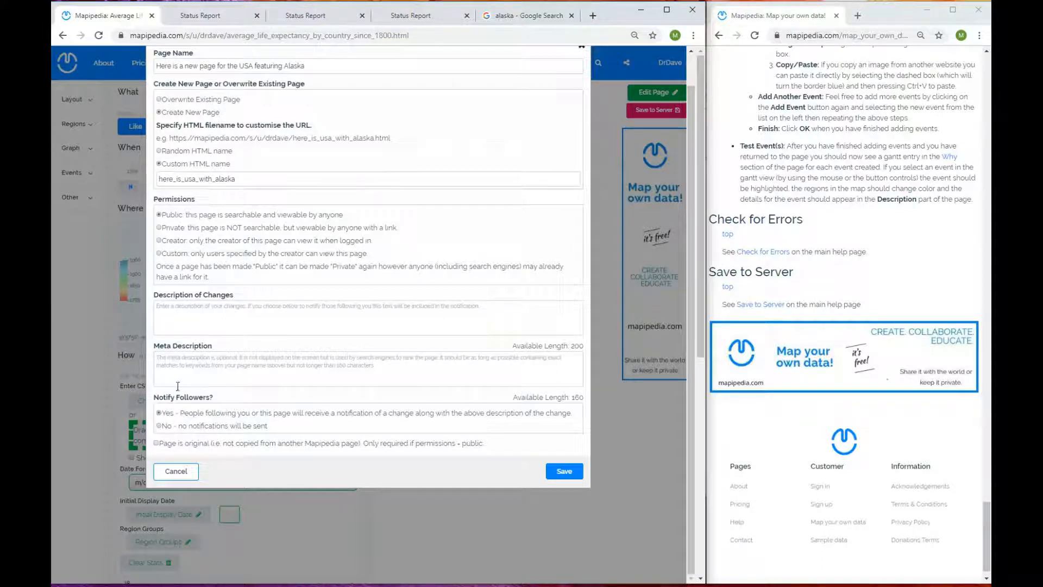
Choose to send no follower notifications, mark the page as original, and save it
click(184, 316)
click(159, 426)
scroll(185, 483, up, 1)
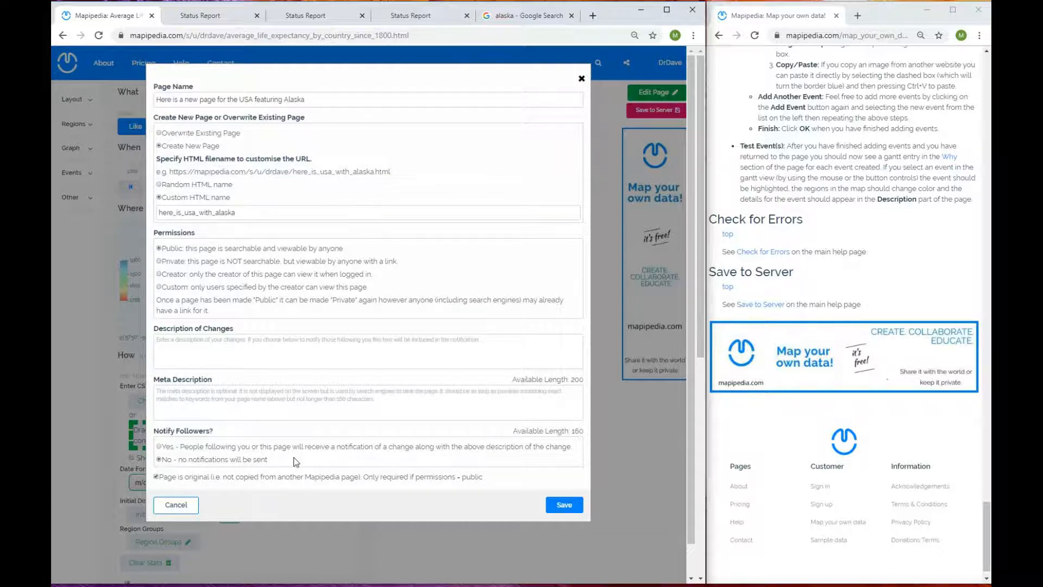
click(560, 506)
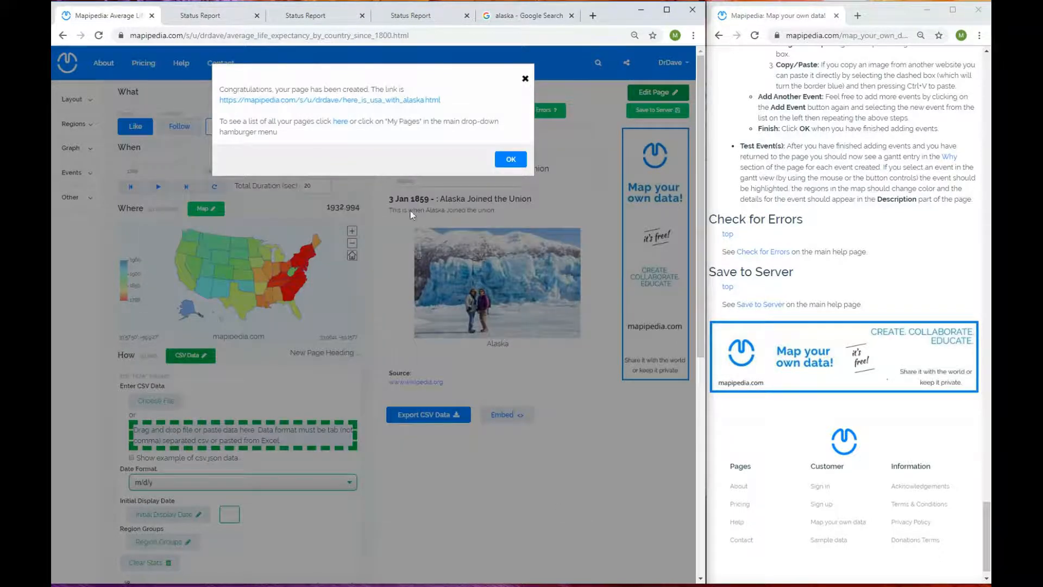
Open the newly created page from its link and move the time slider to about 1924 to view the Alaska event
drag(442, 102, 221, 107)
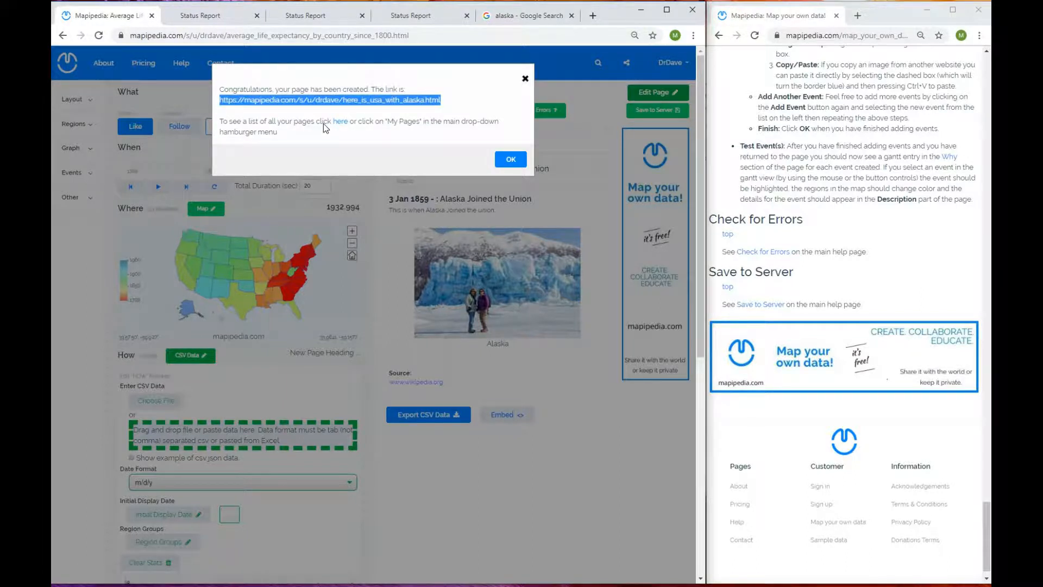
click(335, 110)
click(344, 103)
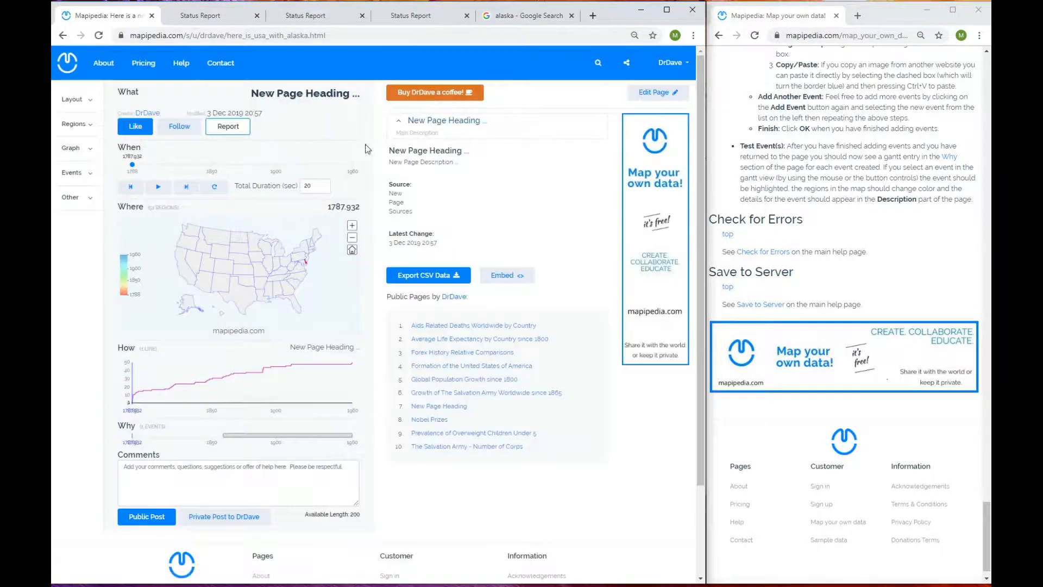
drag(133, 167, 308, 152)
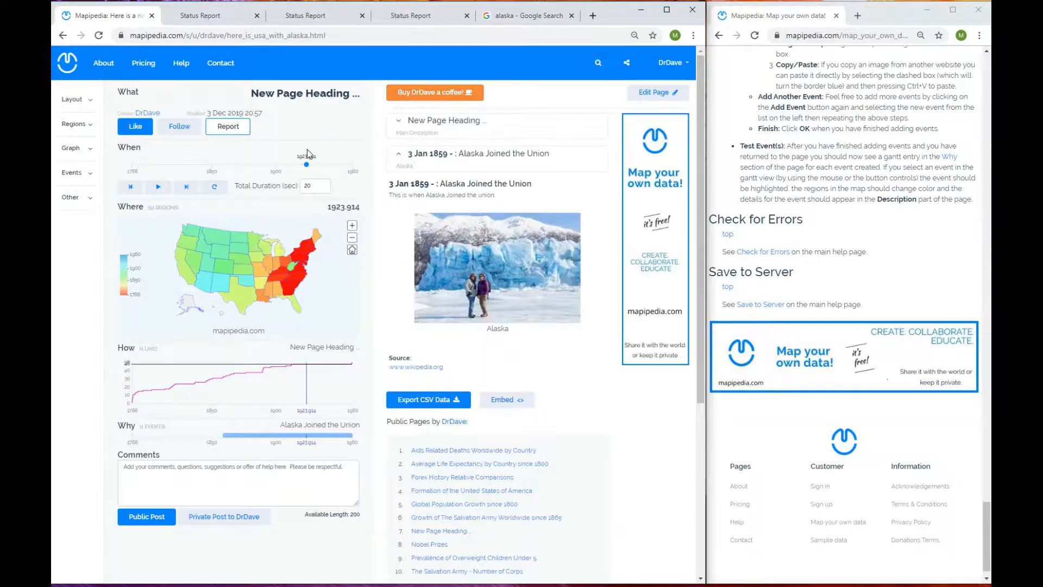